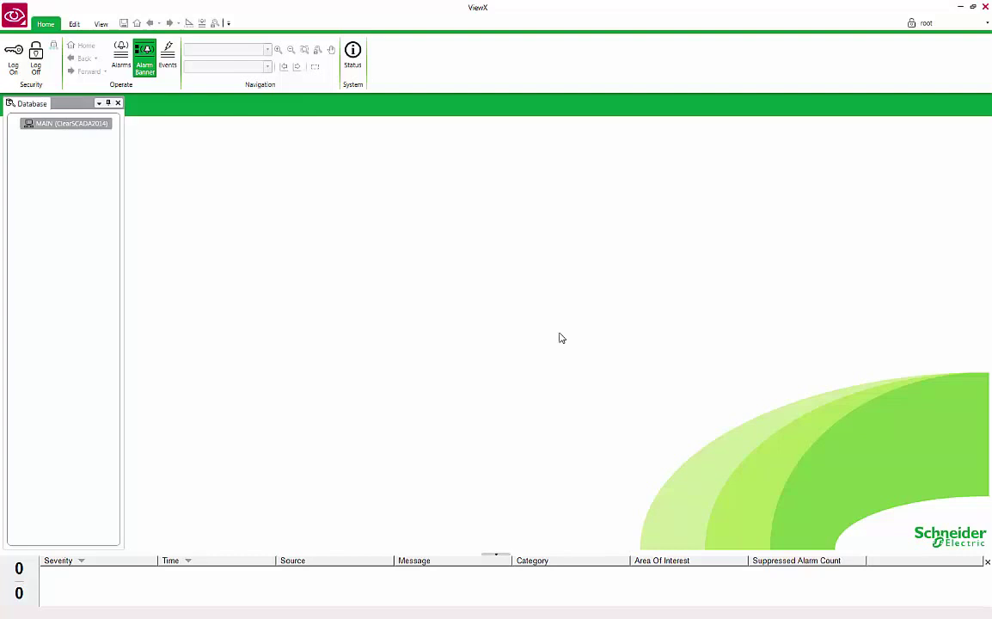
- Create a new group named 'DNP3 Tutorial' directly under the MAIN server
left_click(100, 127)
right_click(100, 127)
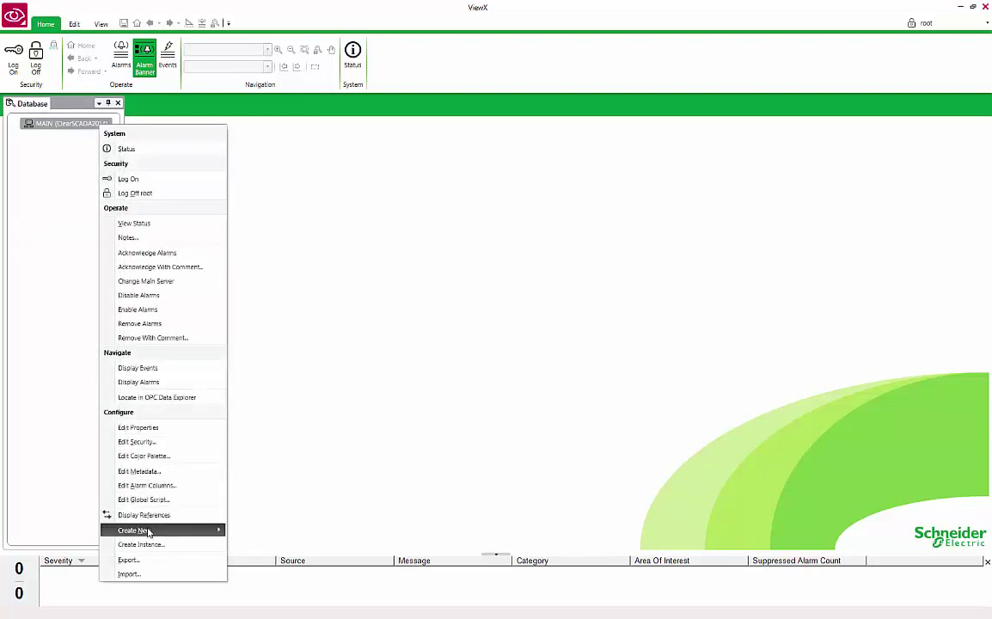
mouse_move(148, 531)
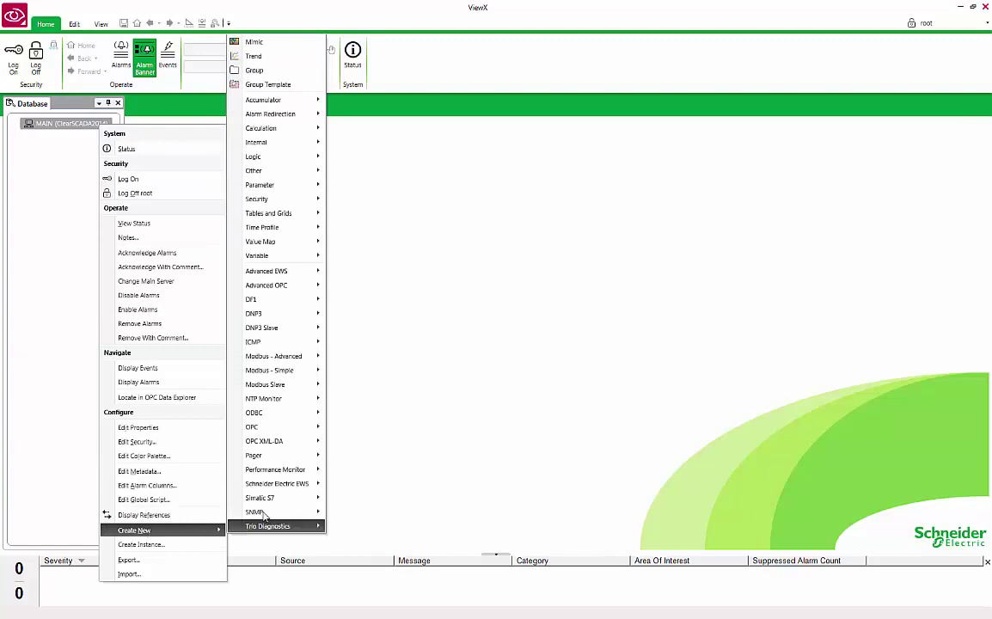
left_click(283, 74)
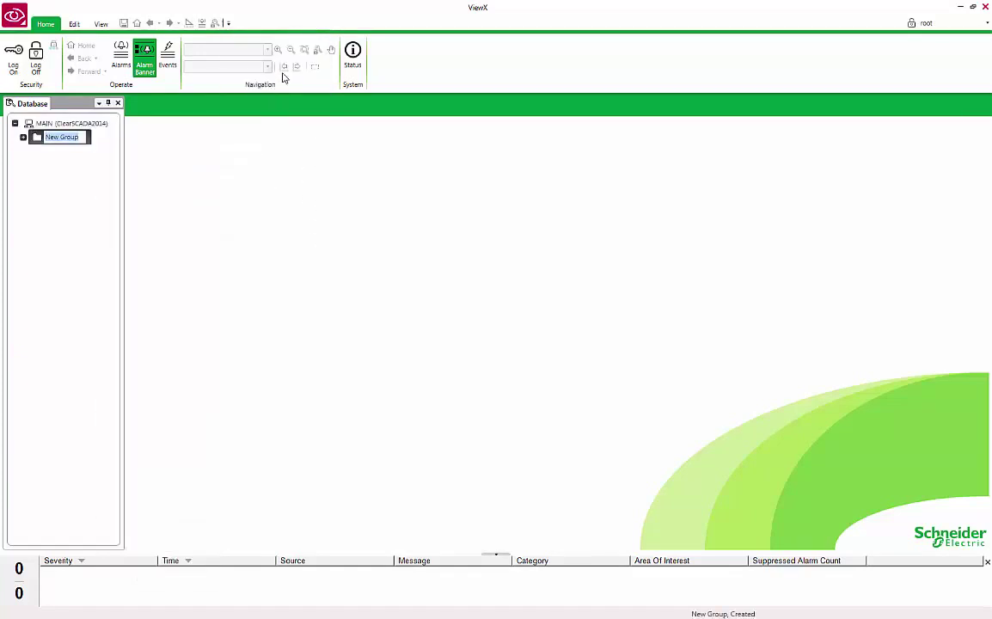
type("DNP3 Tutorial")
key("Return")
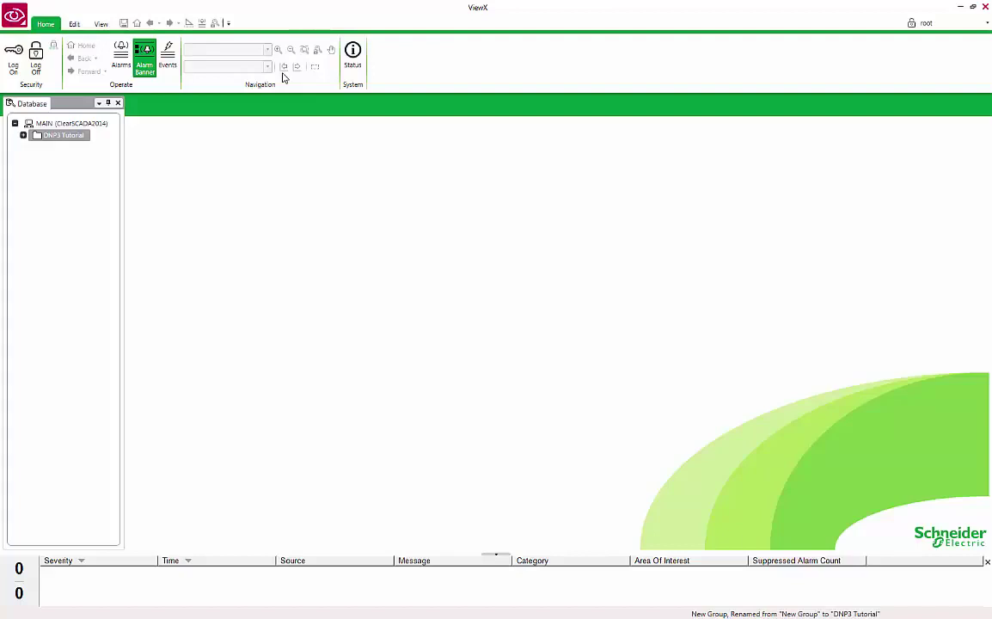
- Add a DNP3 Direct Channel named 'Channel' to the DNP3 Tutorial group
right_click(61, 138)
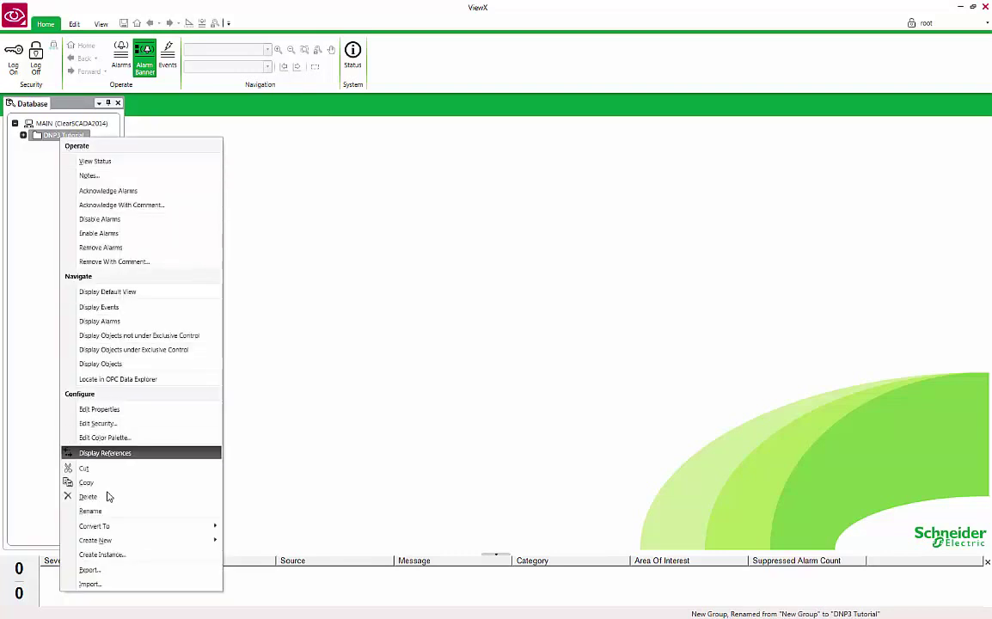
mouse_move(117, 544)
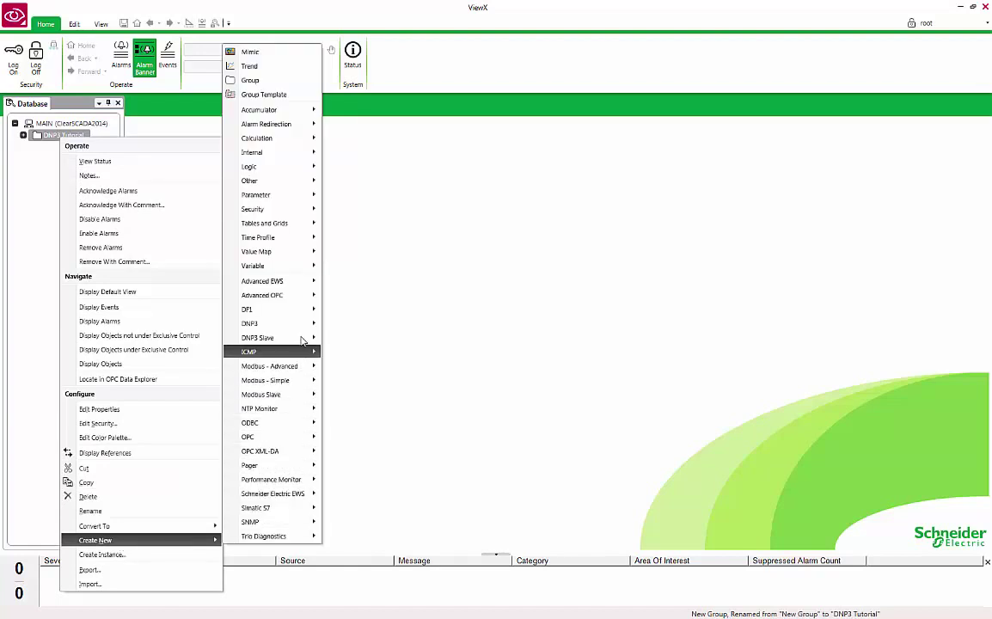
mouse_move(297, 329)
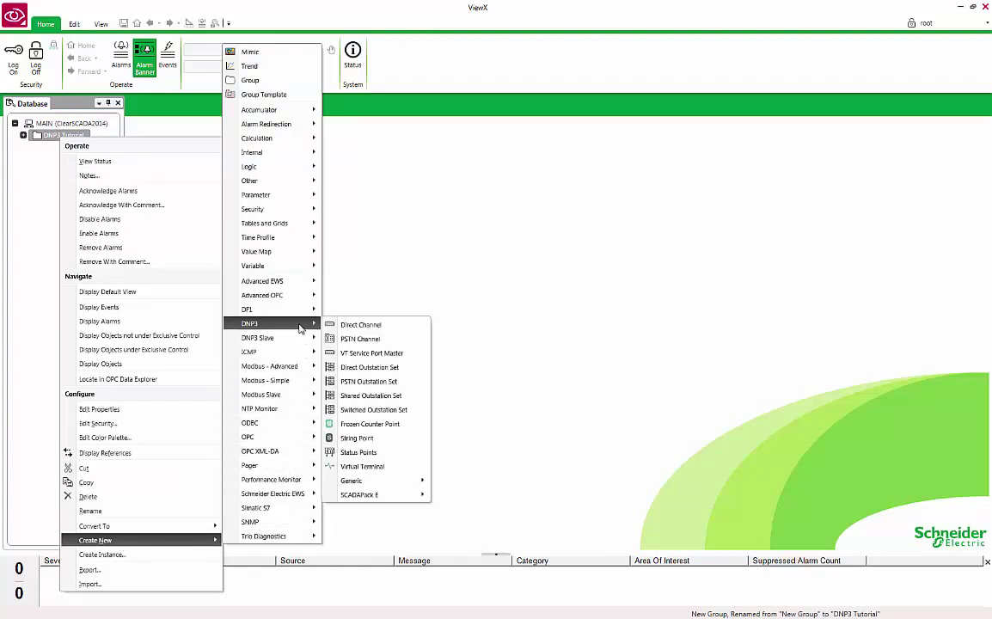
left_click(347, 327)
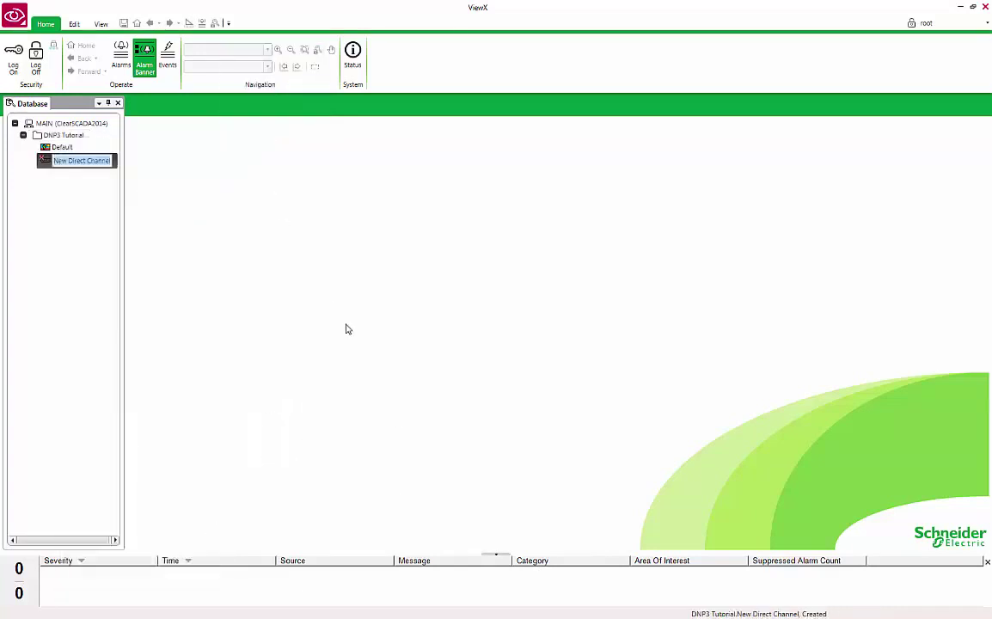
type("Channel")
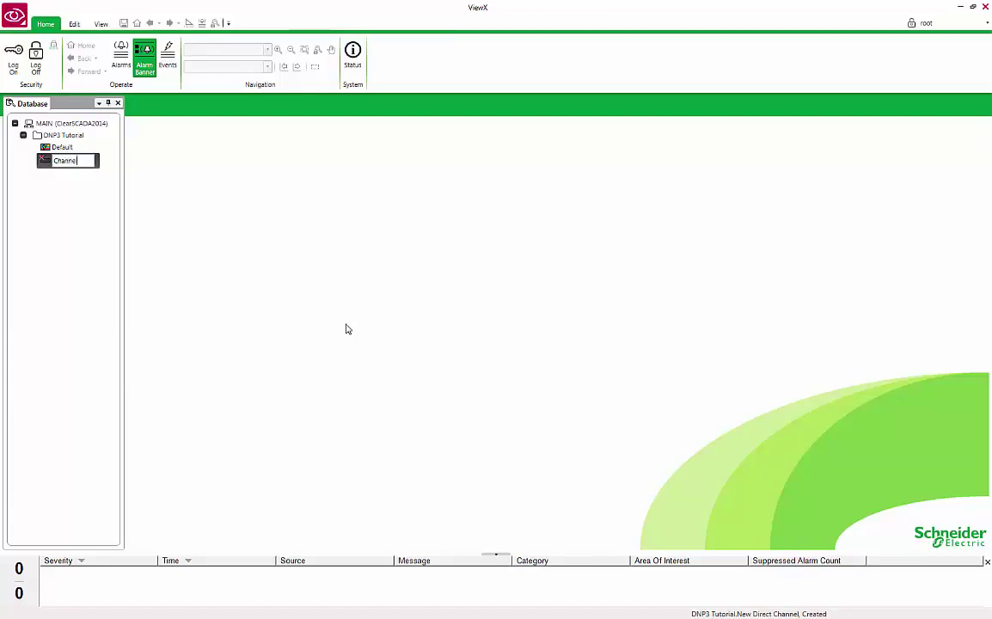
key("Return")
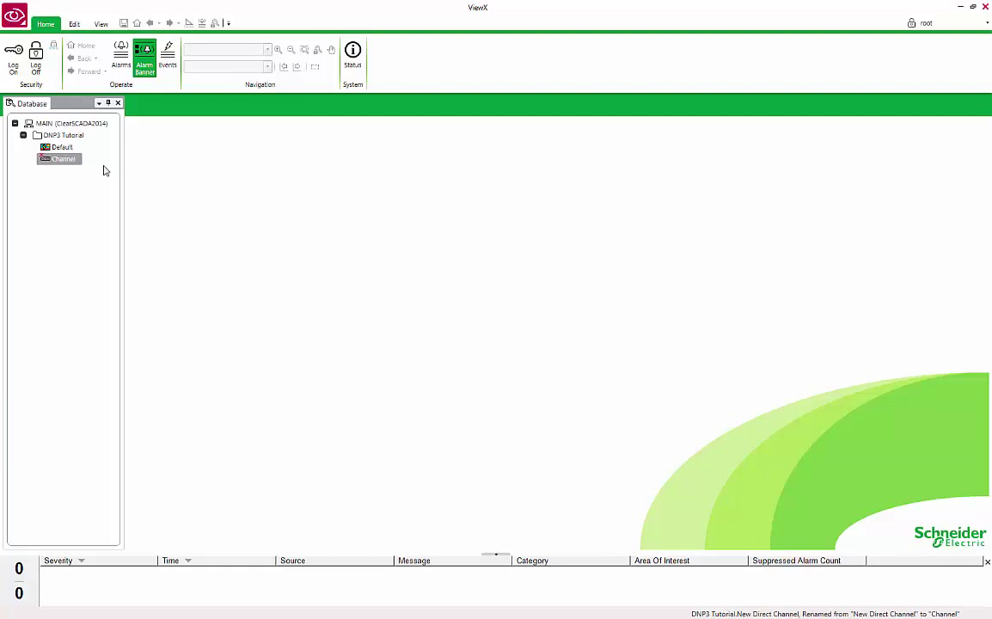
- Open Channel's properties and mark it In Service
right_click(67, 161)
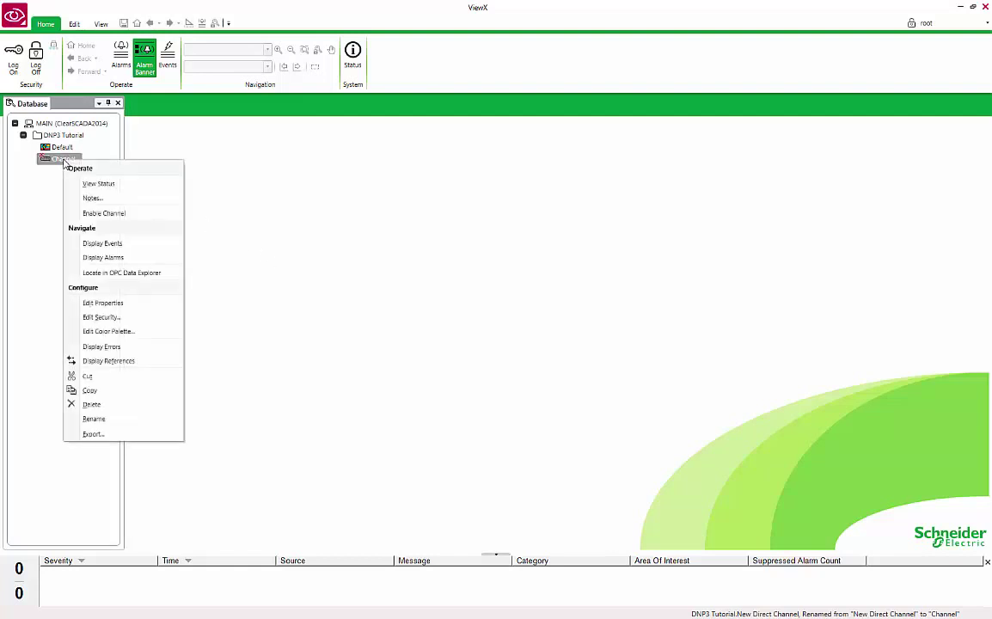
left_click(97, 306)
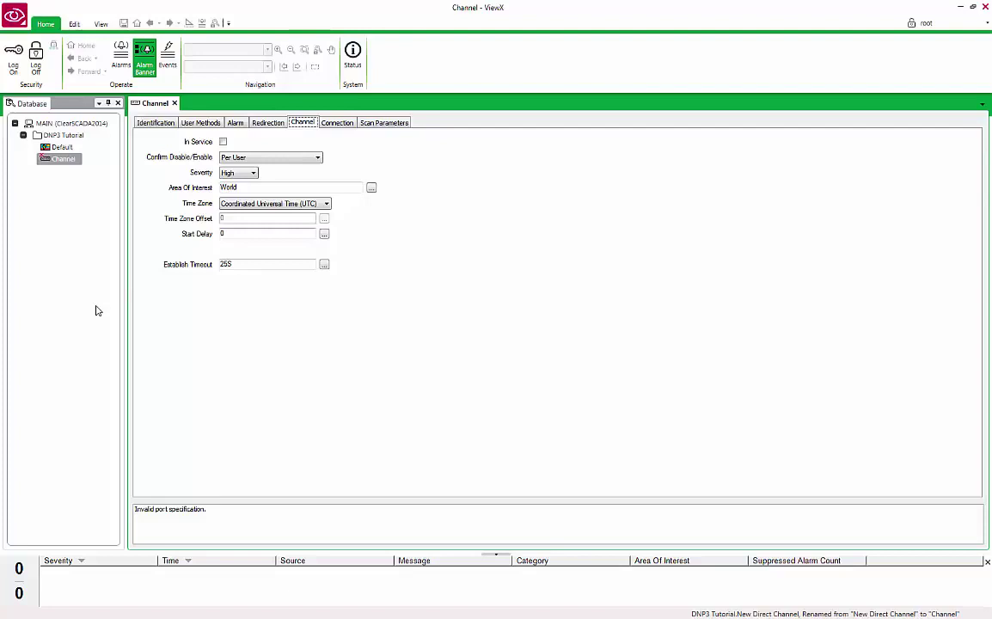
left_click(224, 143)
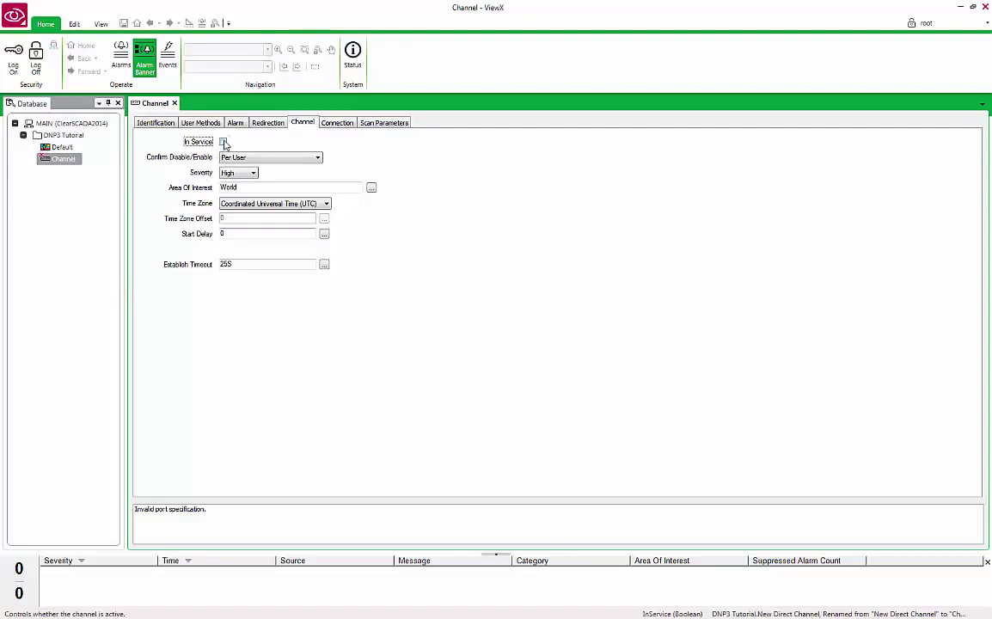
left_click(224, 143)
- Set Channel's connection to Network over UDP with the listen port enabled on 20000
left_click(335, 125)
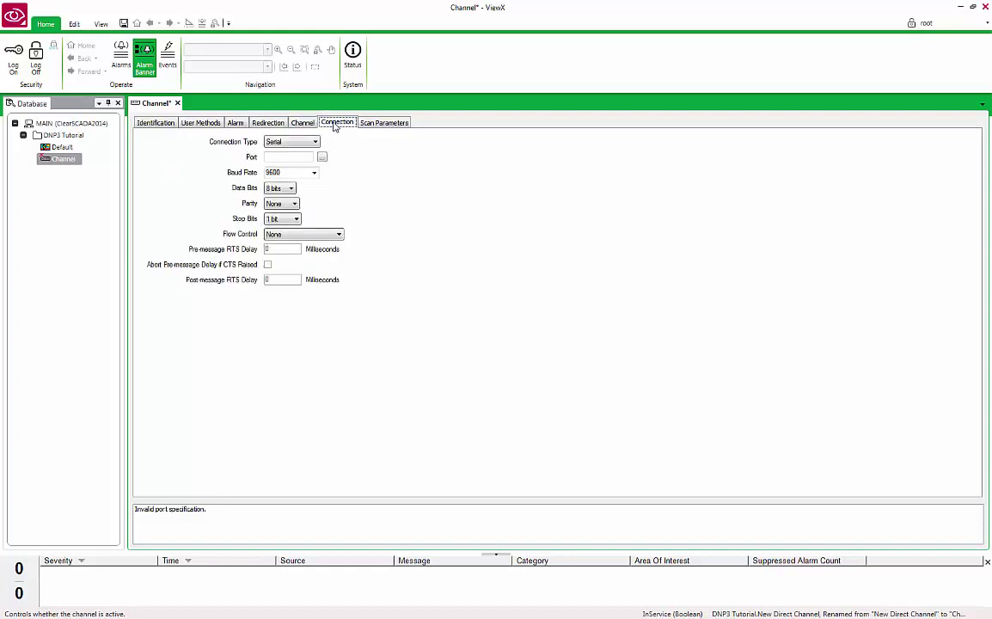
left_click(313, 142)
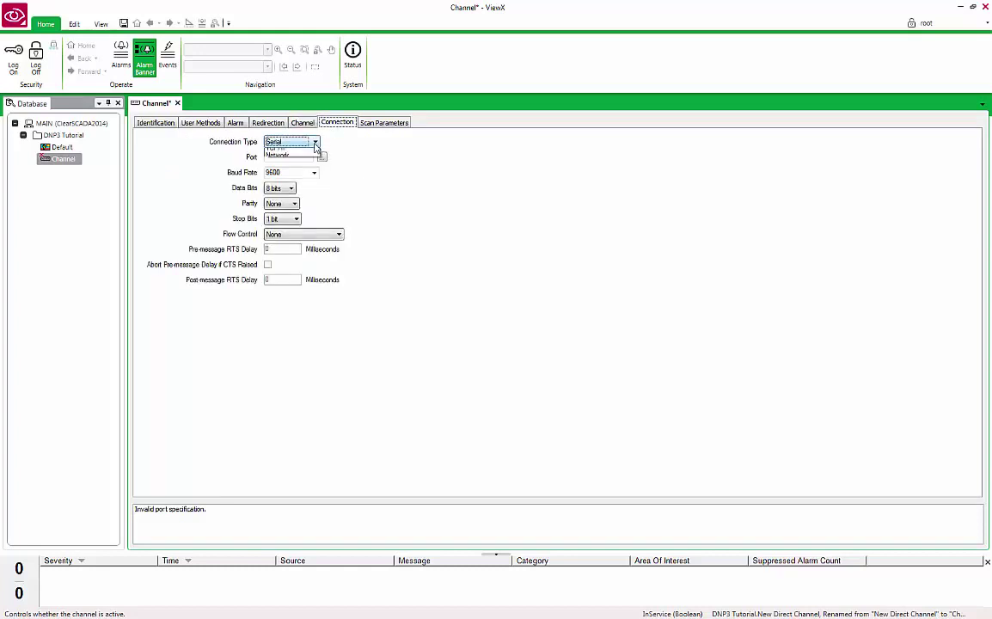
left_click(300, 177)
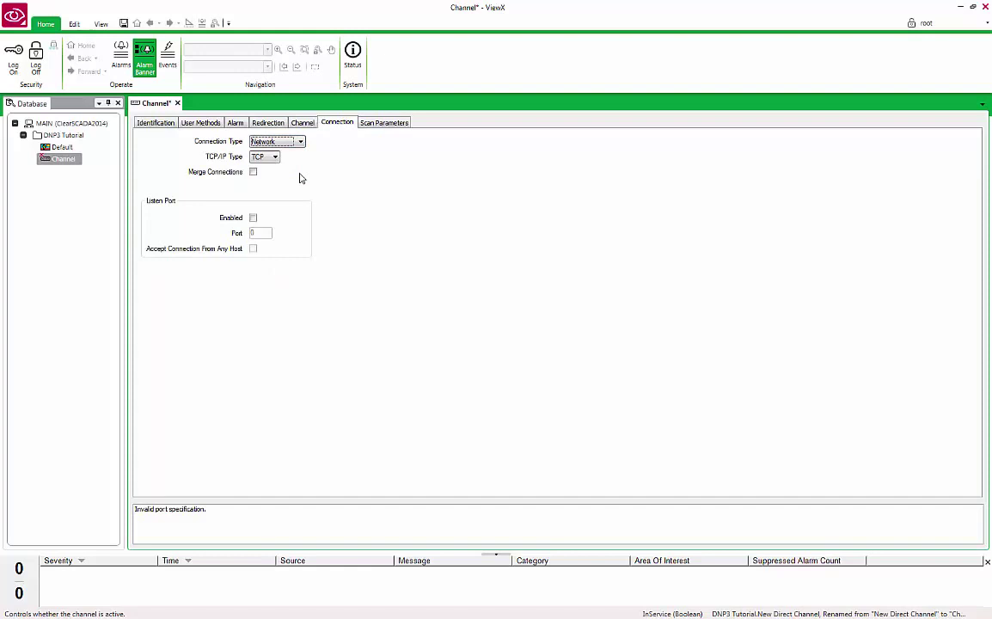
left_click(275, 157)
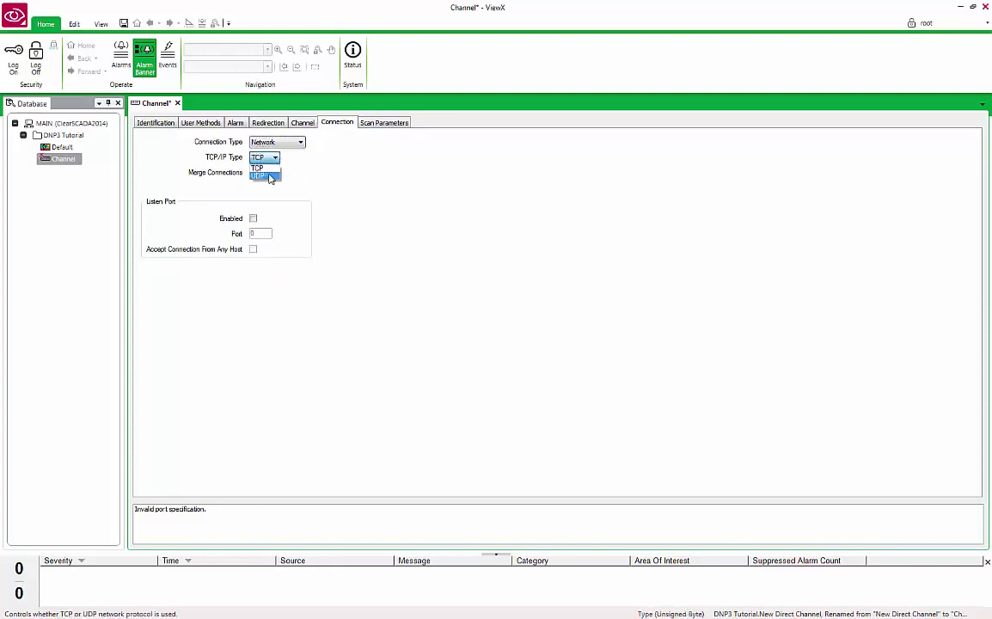
left_click(269, 176)
left_click(252, 218)
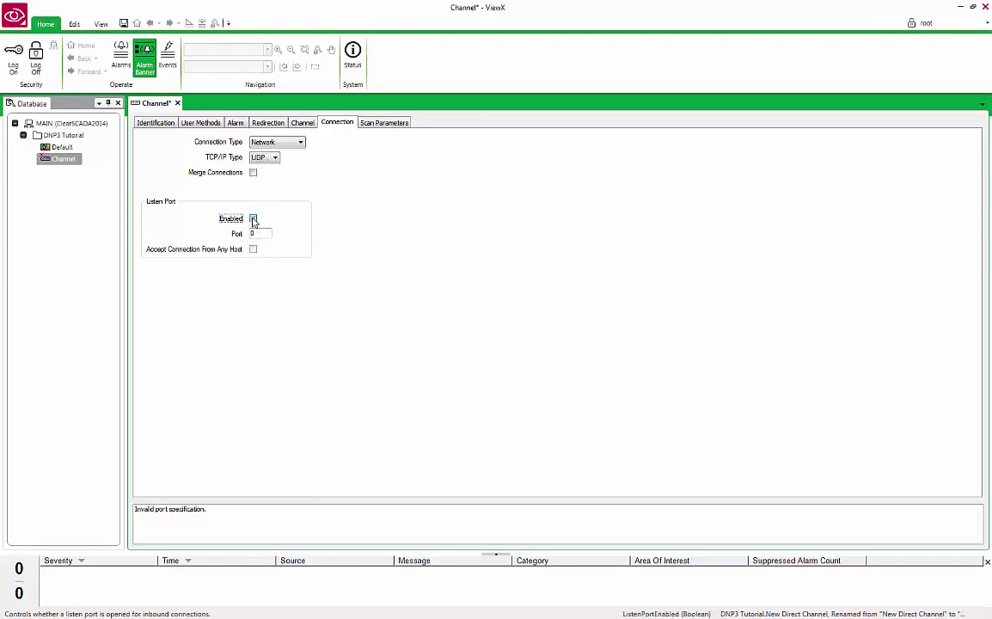
key("Tab")
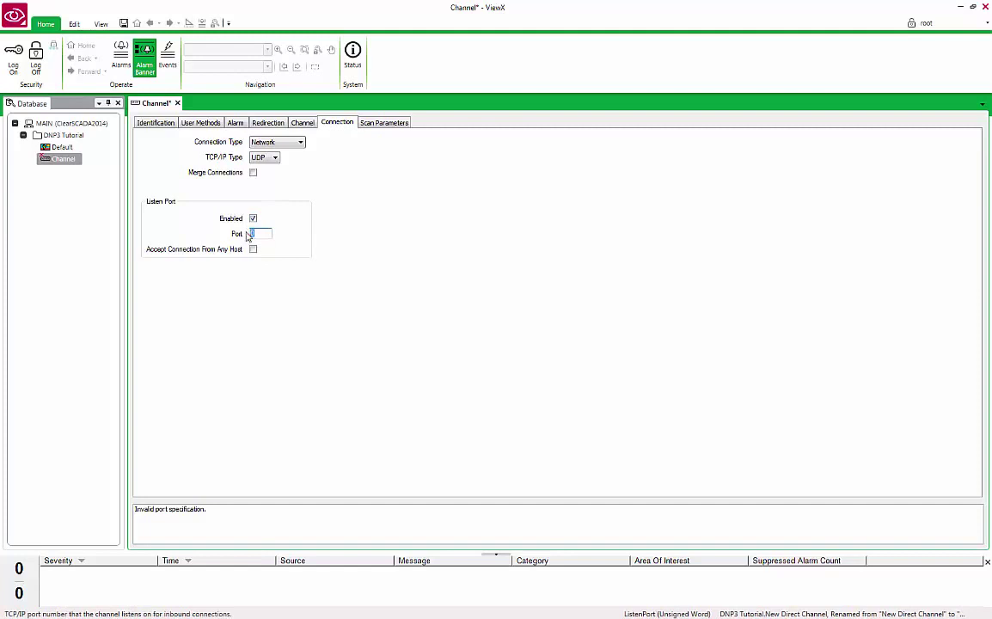
type("20000")
- Set Channel's scan line speed to 10240000 bits/second
left_click(394, 125)
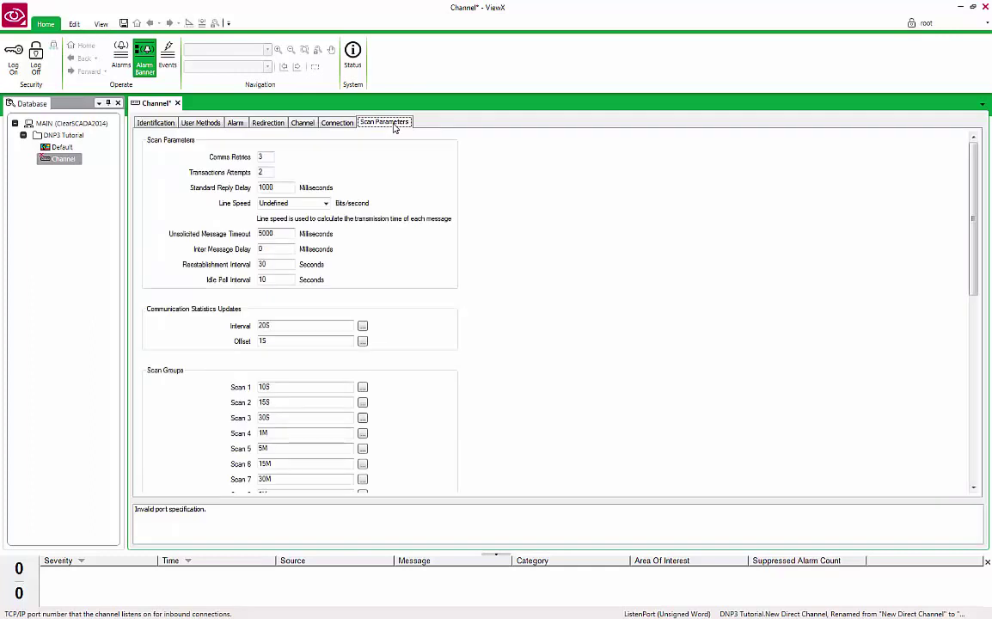
left_click(326, 204)
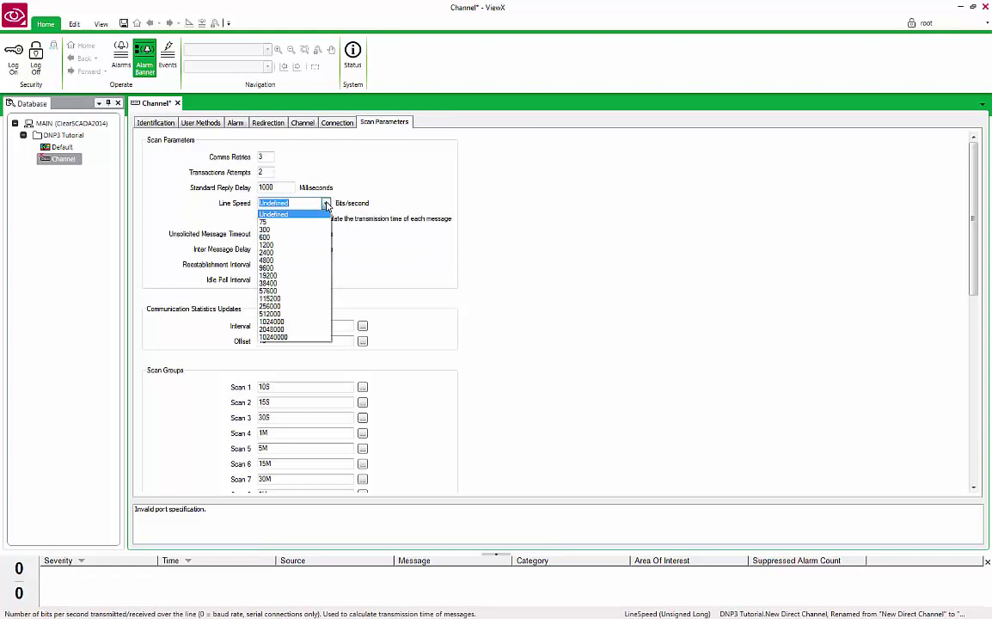
left_click(294, 337)
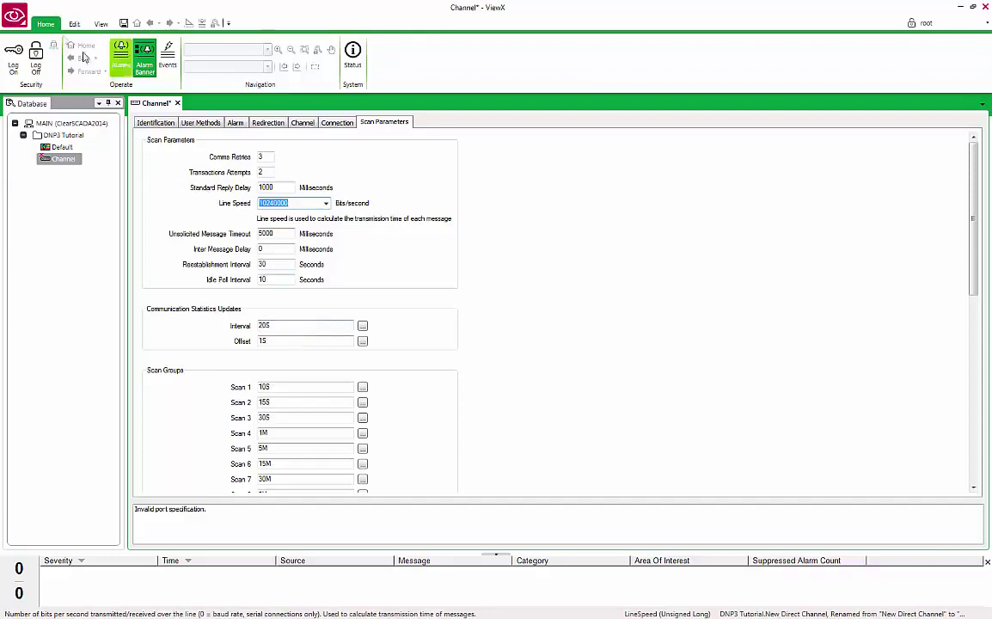
- Save the Channel configuration and close its properties editor
left_click(16, 13)
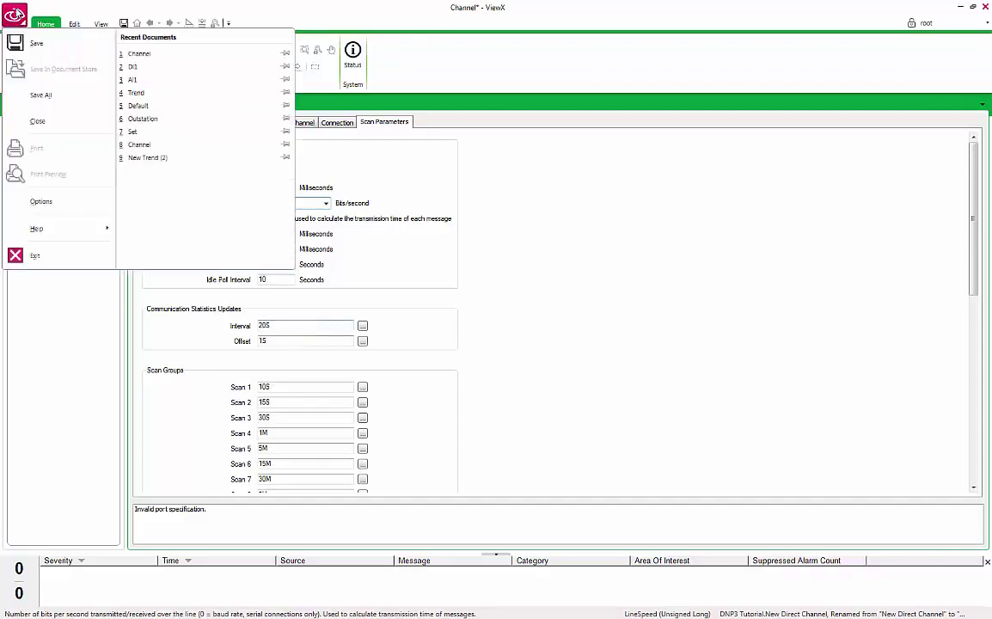
left_click(35, 43)
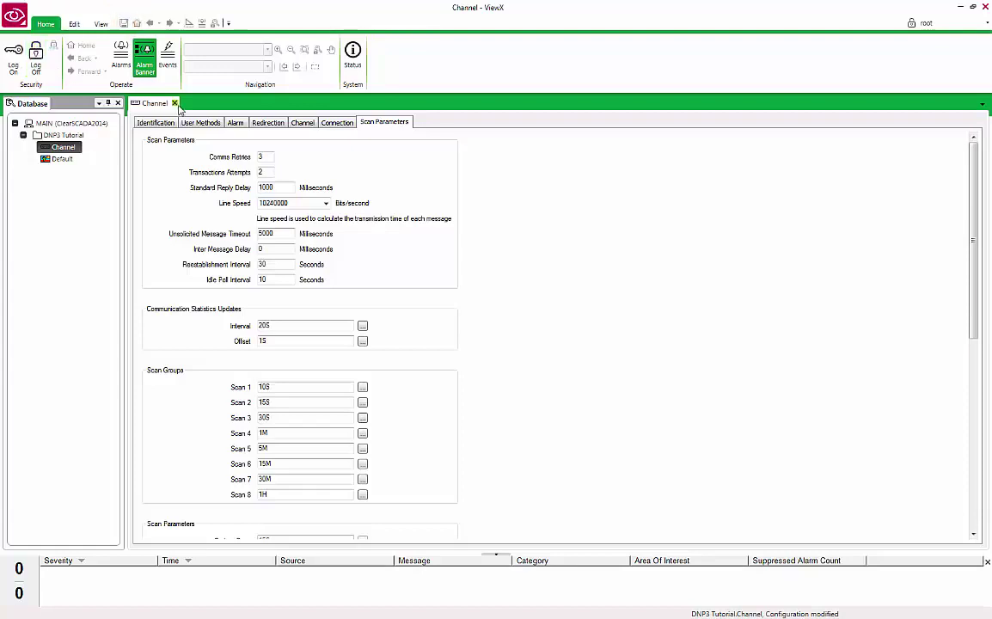
left_click(174, 103)
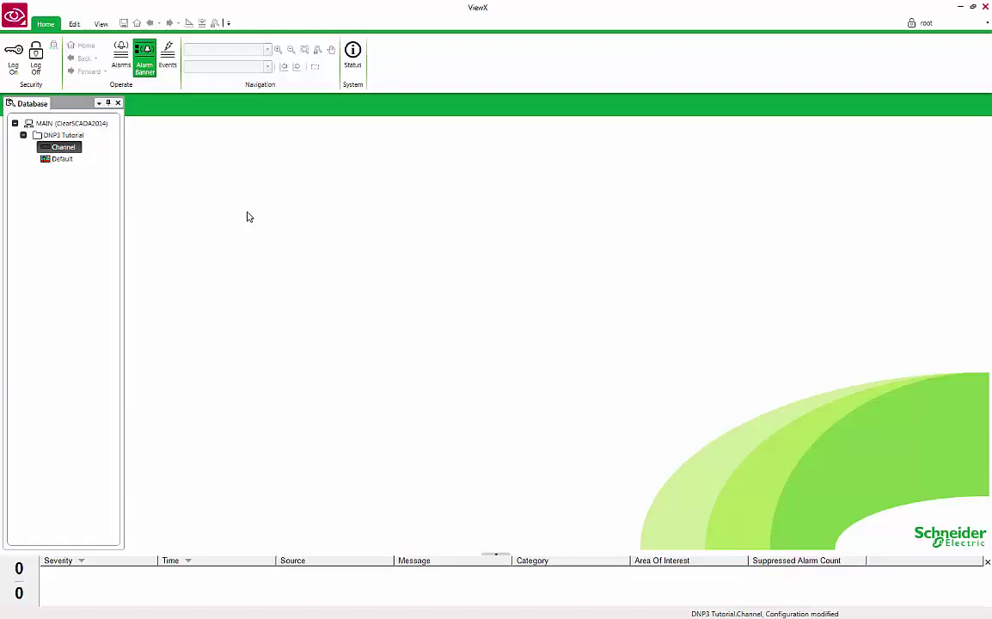
- Add a DNP3 Direct Outstation Set named 'Set' to the DNP3 Tutorial group
right_click(67, 137)
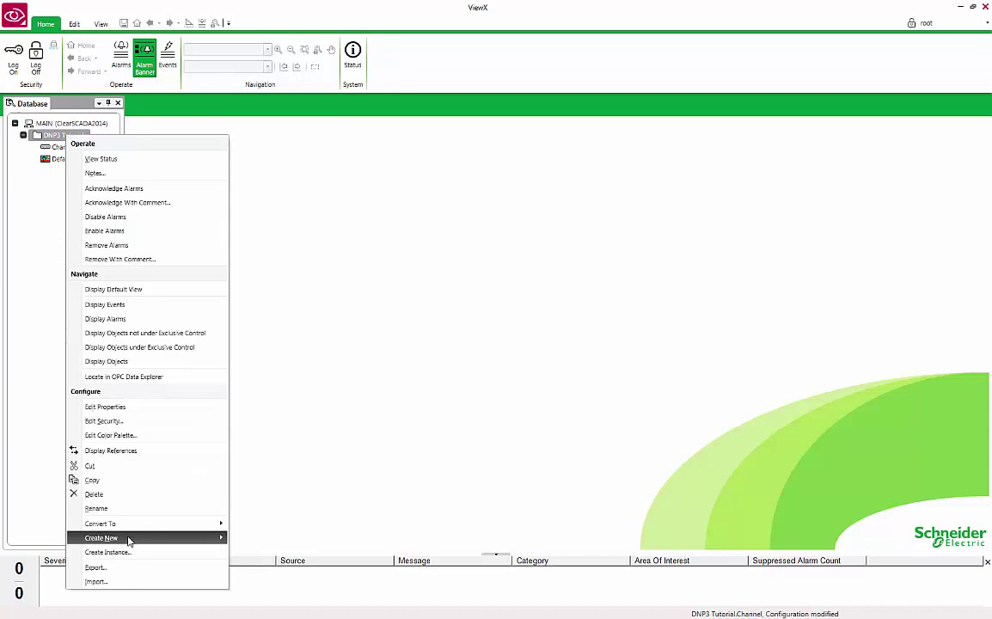
mouse_move(129, 539)
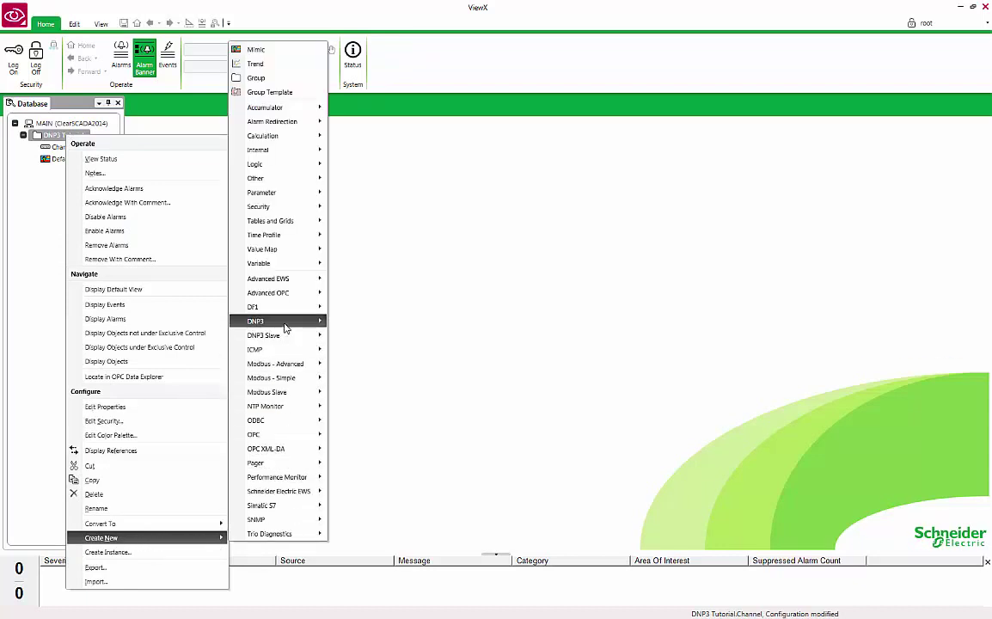
mouse_move(285, 326)
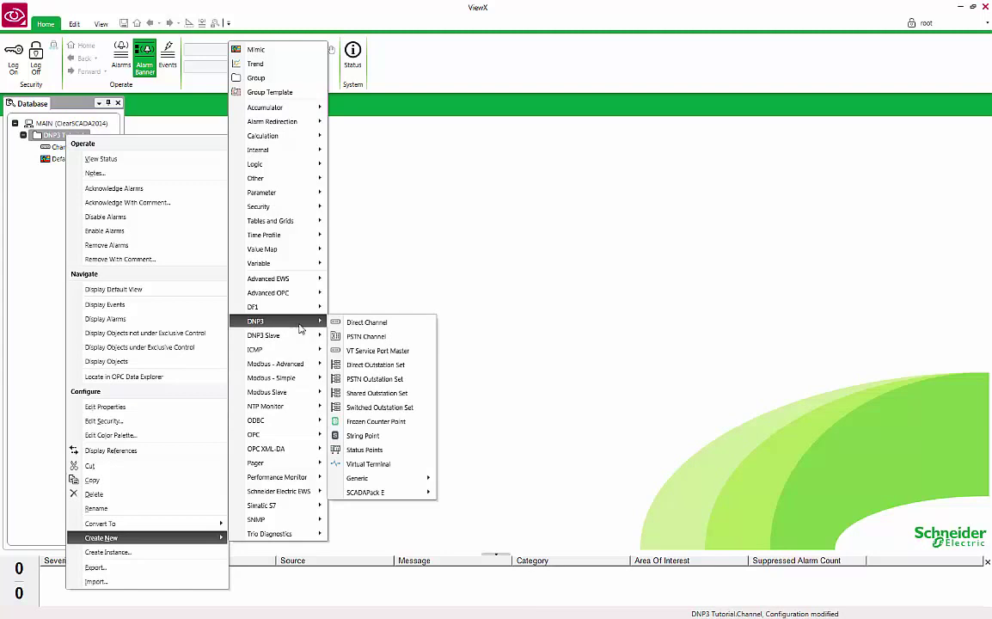
left_click(375, 366)
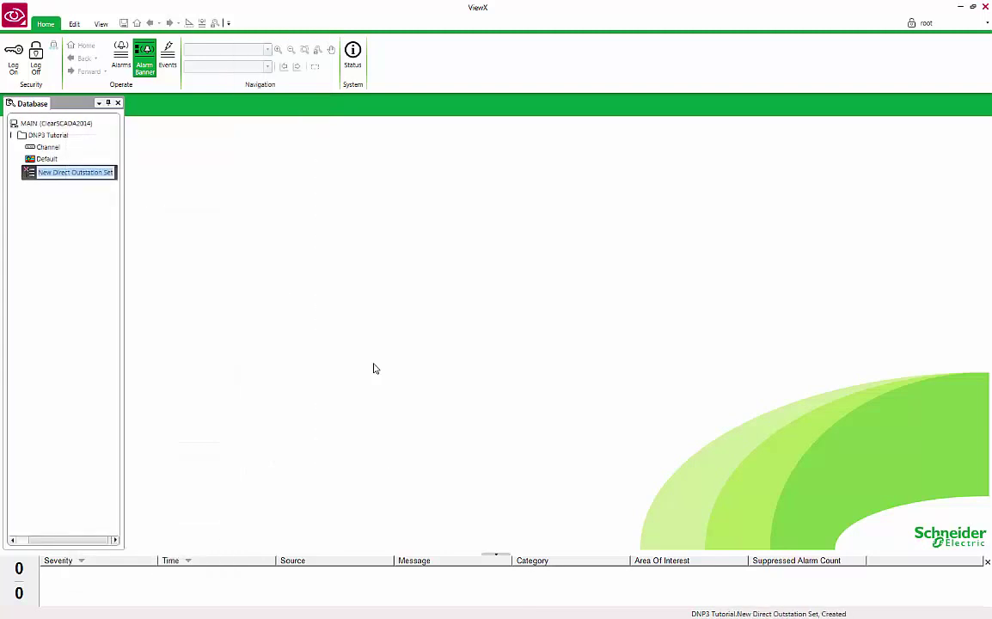
type("Set")
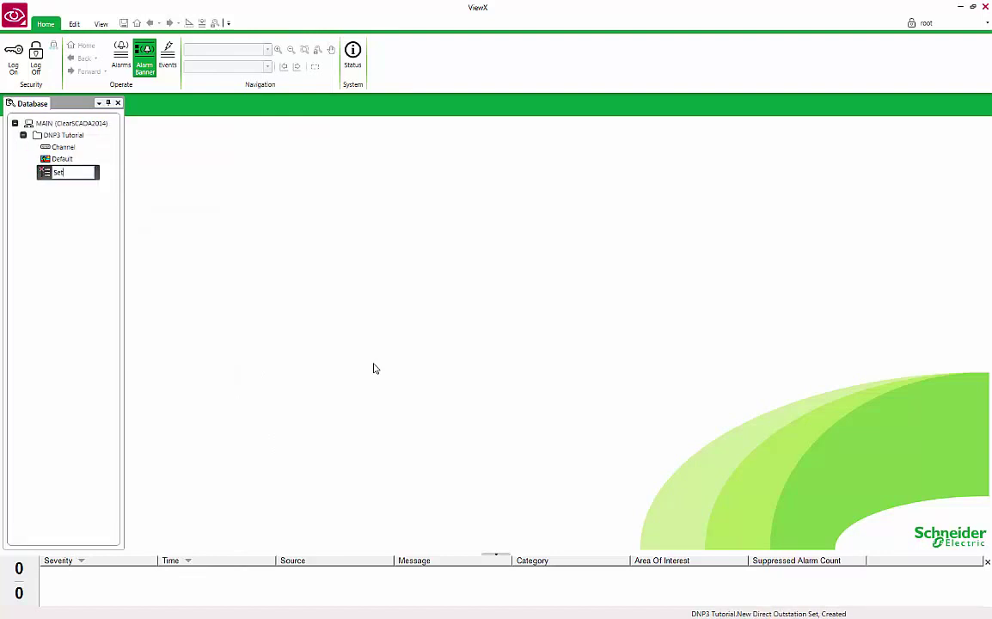
key("Return")
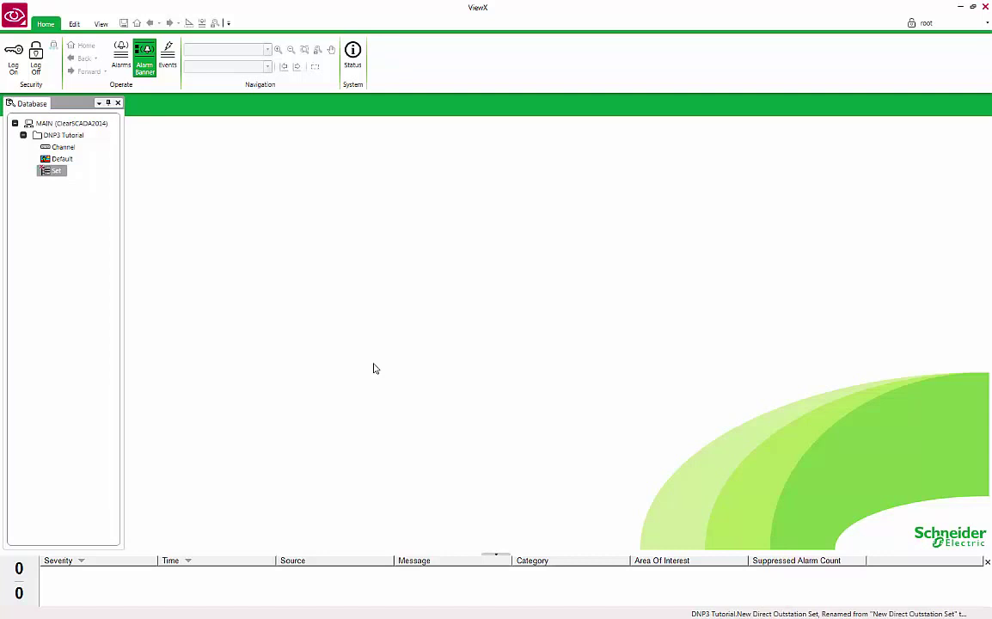
- Mark Set In Service and set its channel to DNP3 Tutorial.Channel
double_click(59, 172)
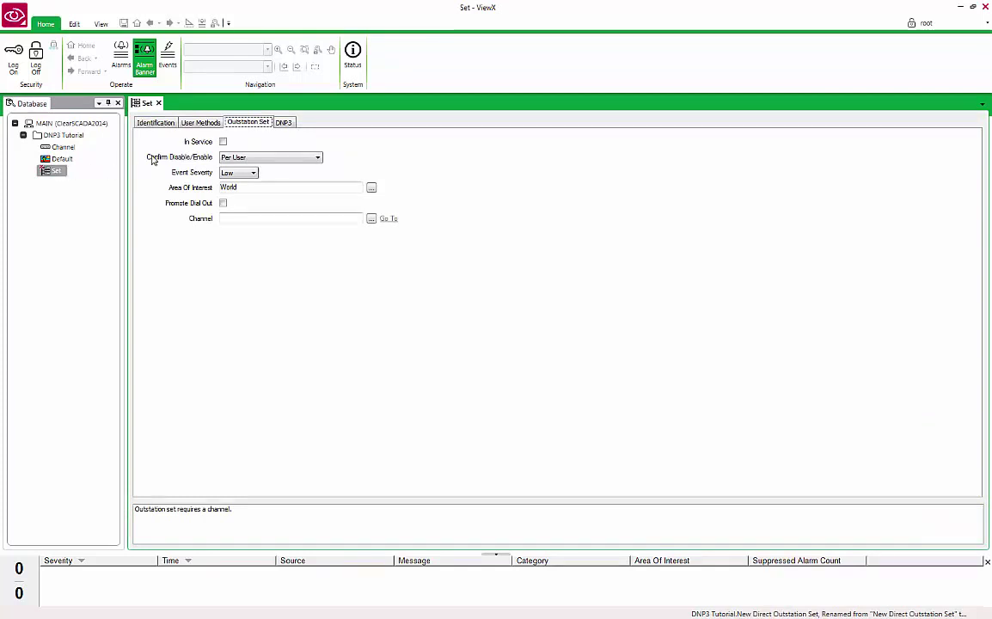
left_click(223, 142)
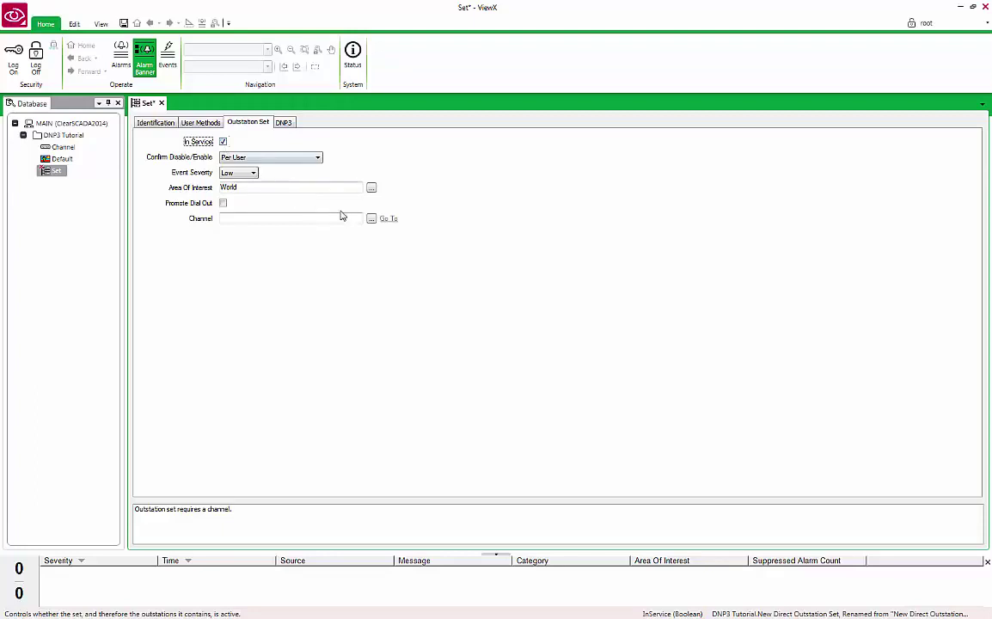
left_click(372, 219)
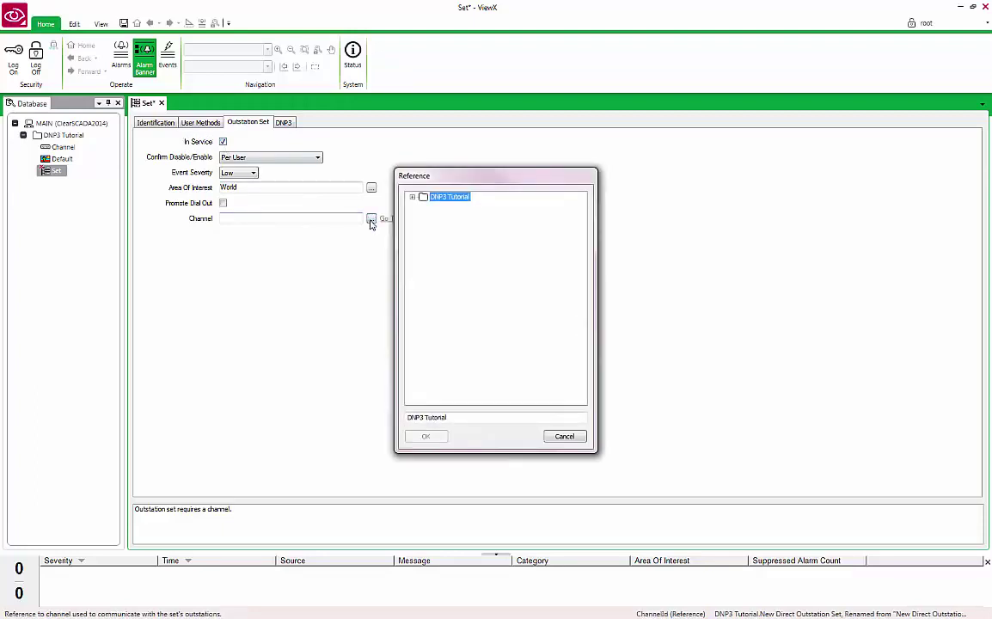
left_click(413, 198)
left_click(451, 208)
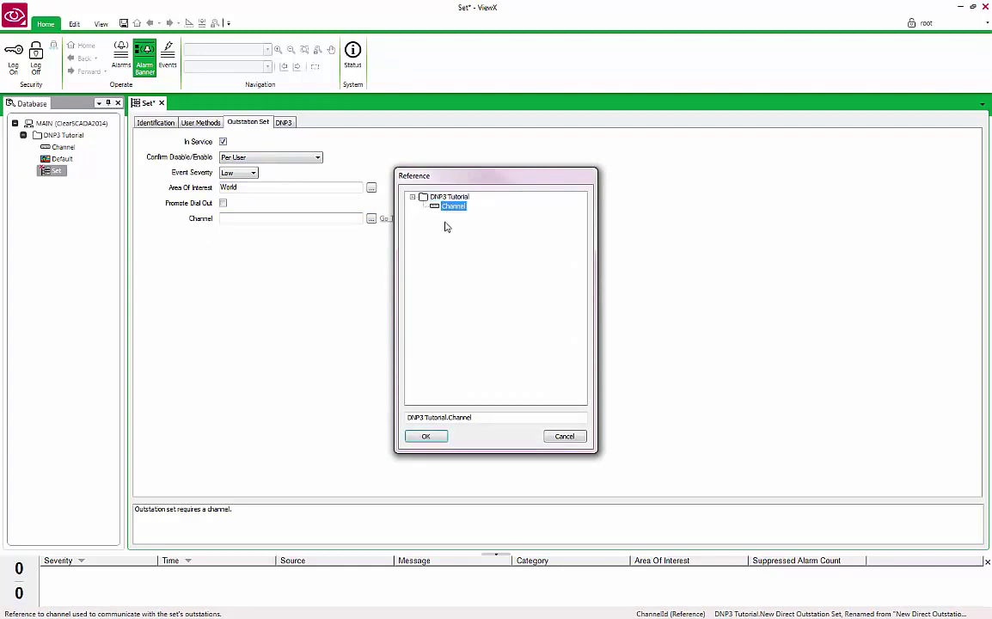
left_click(425, 436)
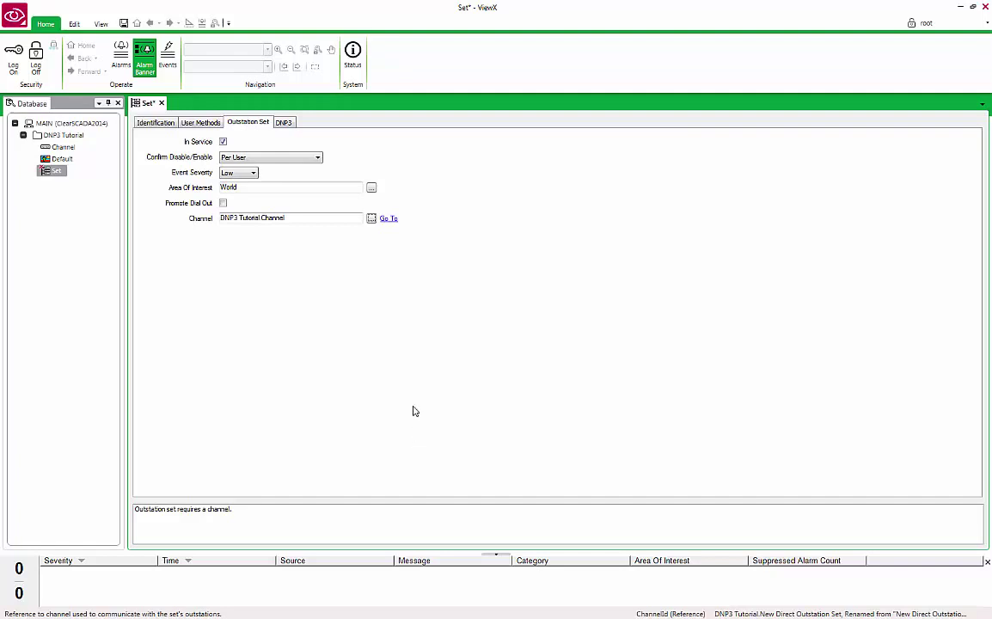
- Enter 100 as Set's DNP3 Local Address, save, and close the Set editor
left_click(286, 123)
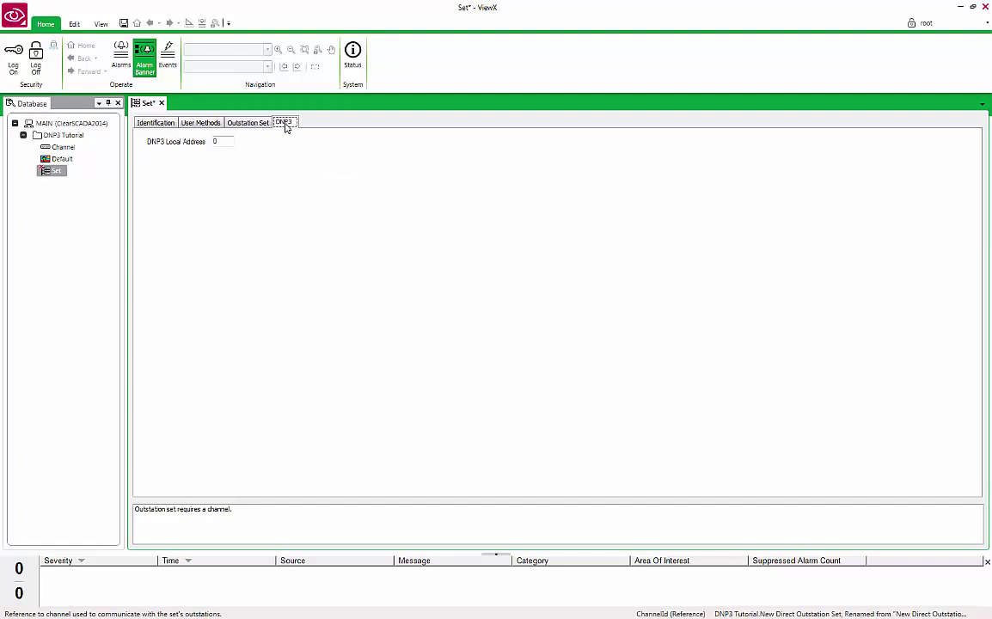
double_click(215, 142)
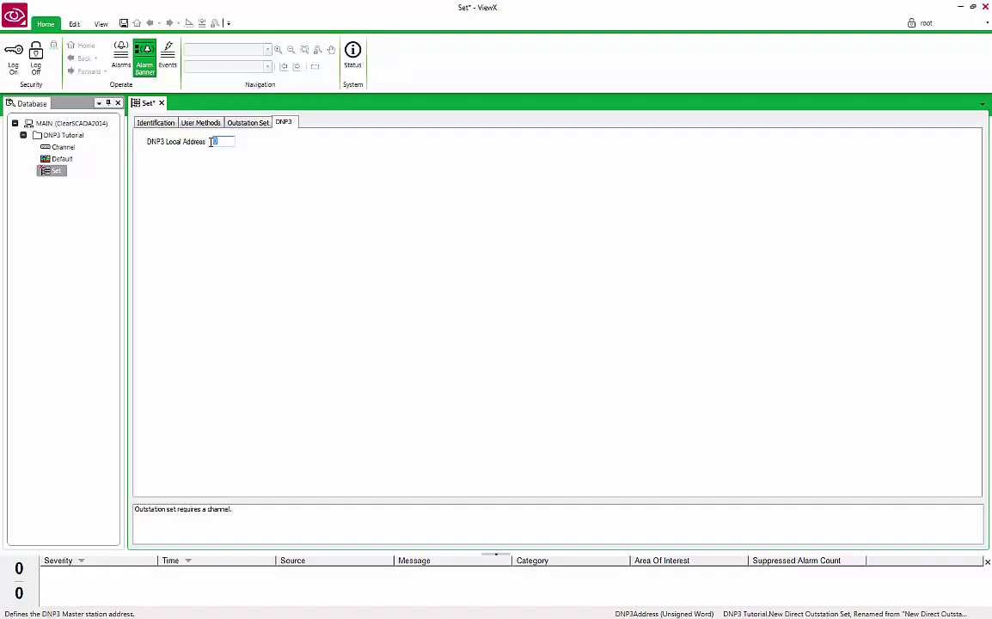
type("100")
left_click(124, 24)
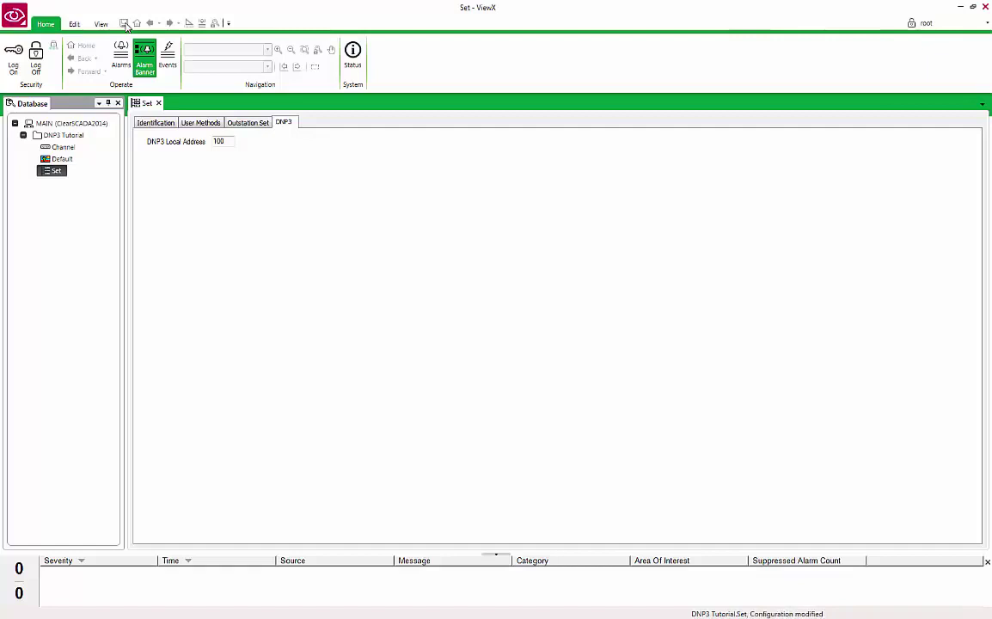
left_click(158, 103)
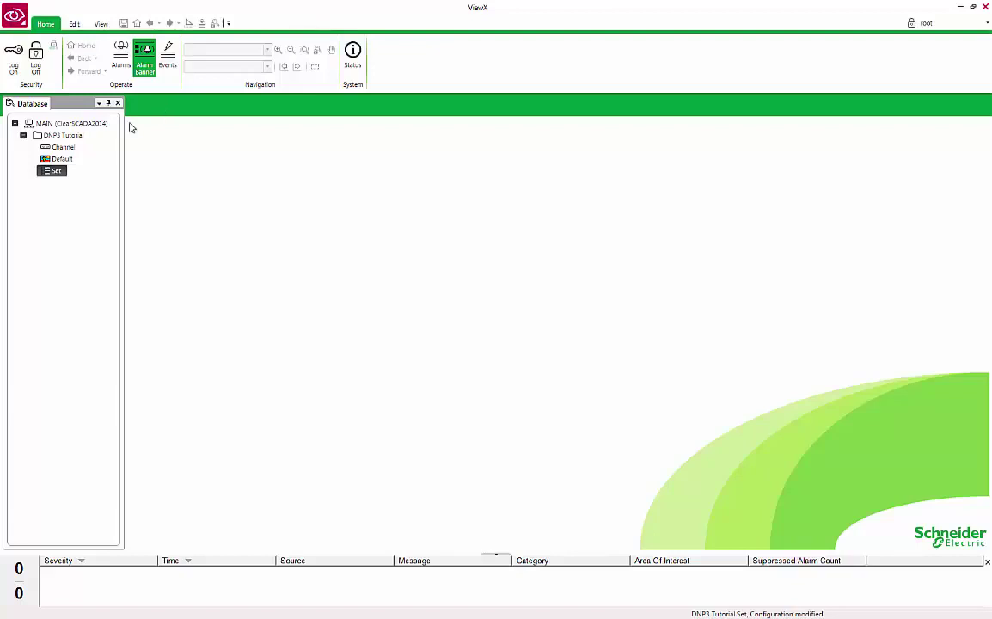
- Add a Generic DNP3 Direct Outstation named 'Outstation' to the DNP3 Tutorial group
left_click(70, 136)
right_click(71, 136)
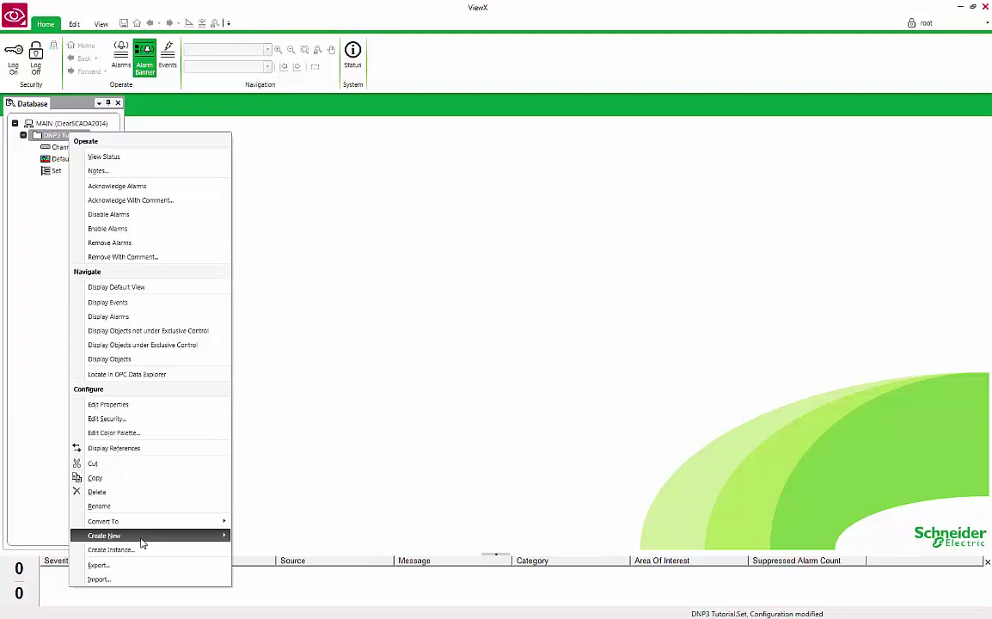
mouse_move(141, 538)
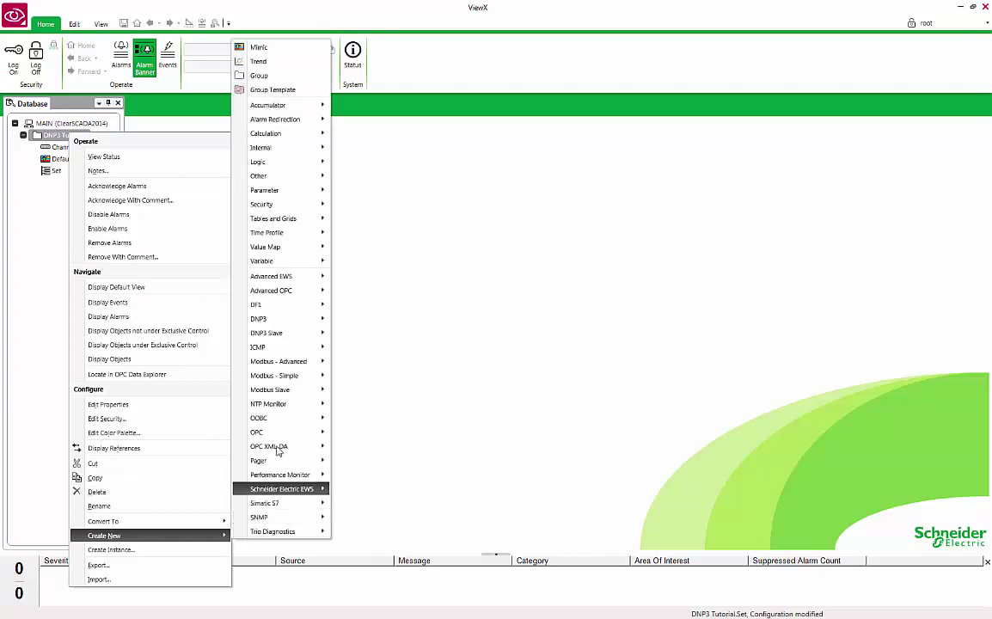
mouse_move(287, 321)
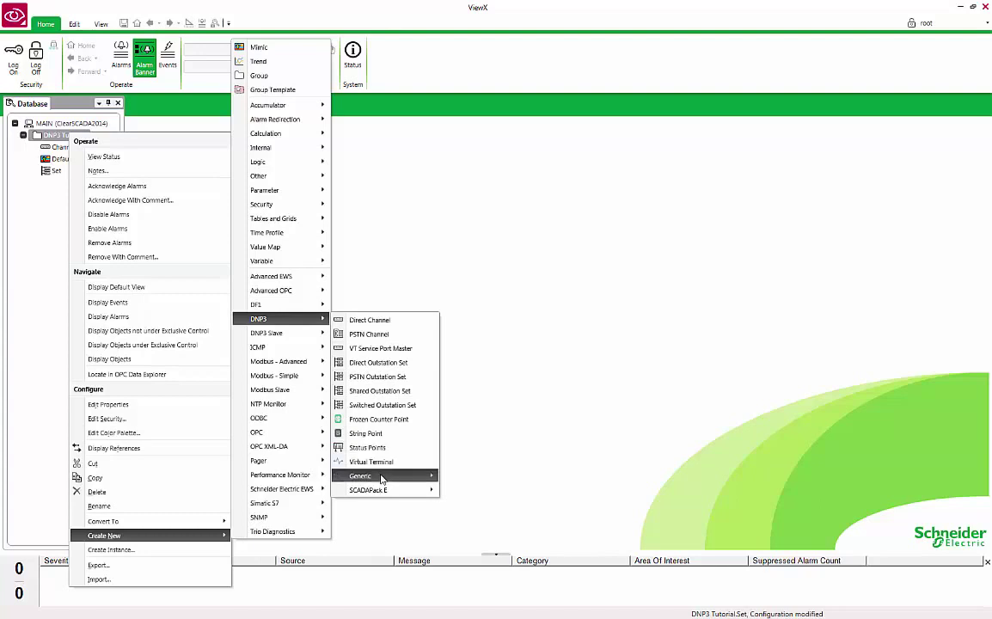
mouse_move(382, 479)
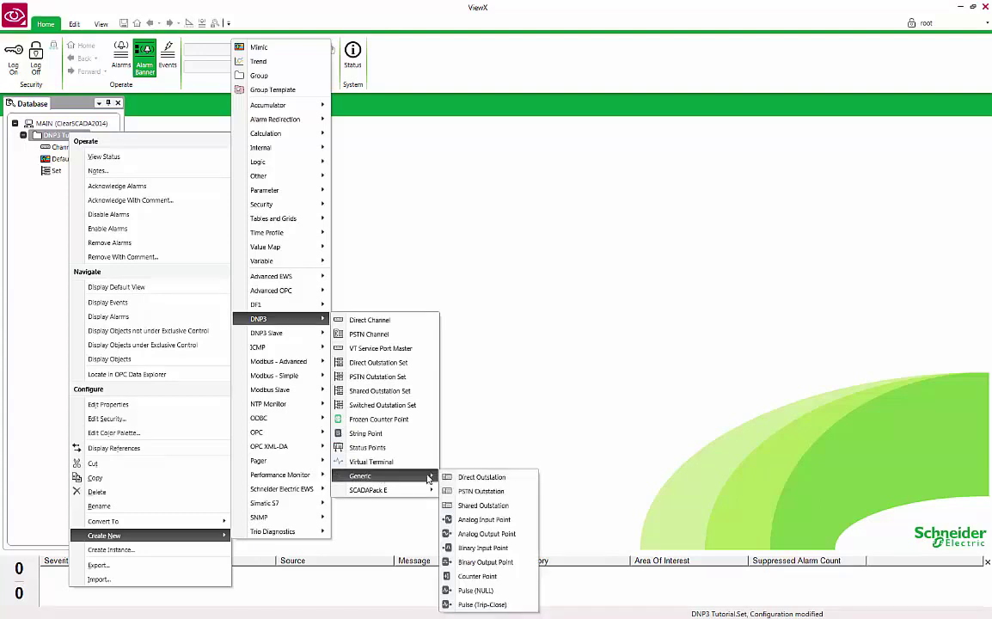
left_click(465, 479)
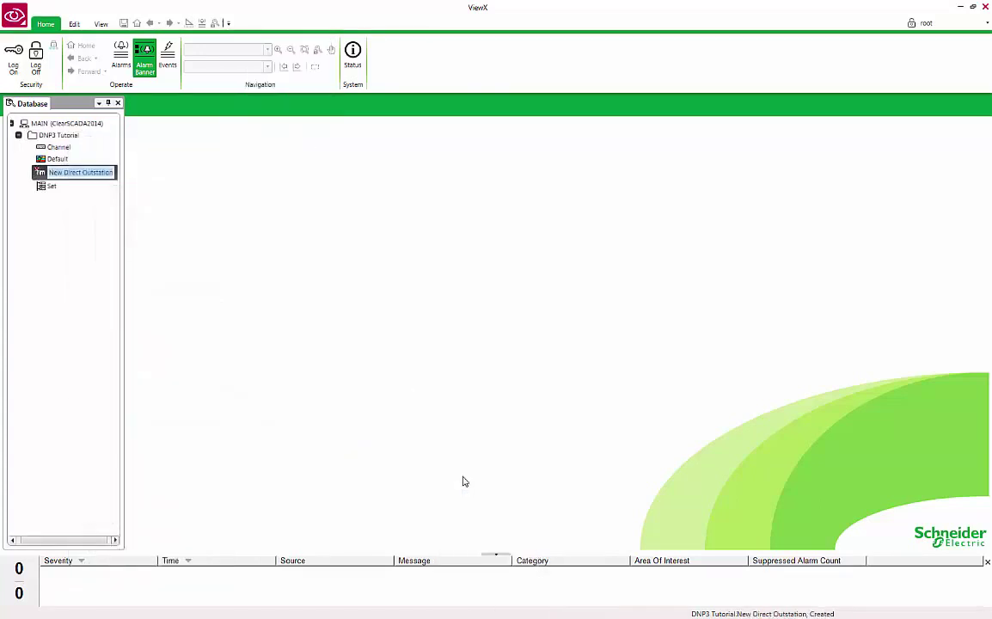
type("O")
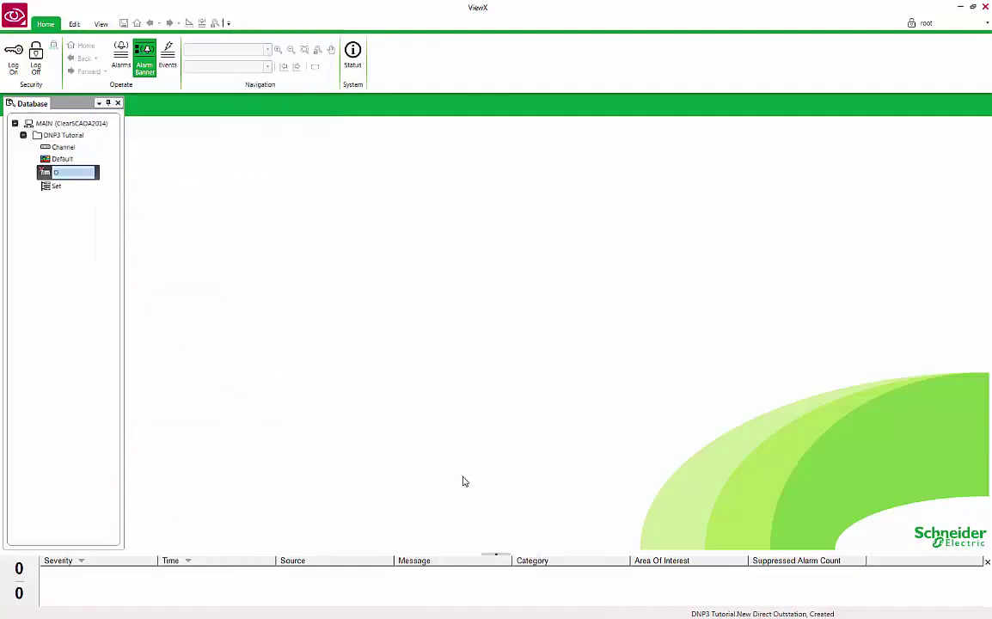
type("utstation")
key("Return")
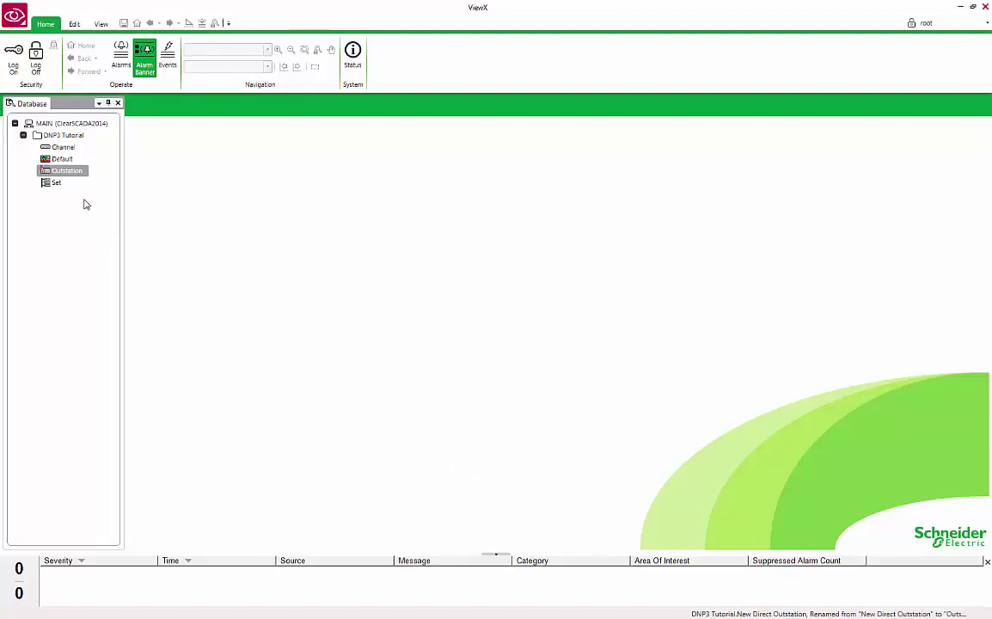
- Mark Outstation In Service and set its Outstation Set to DNP3 Tutorial.Set
double_click(69, 172)
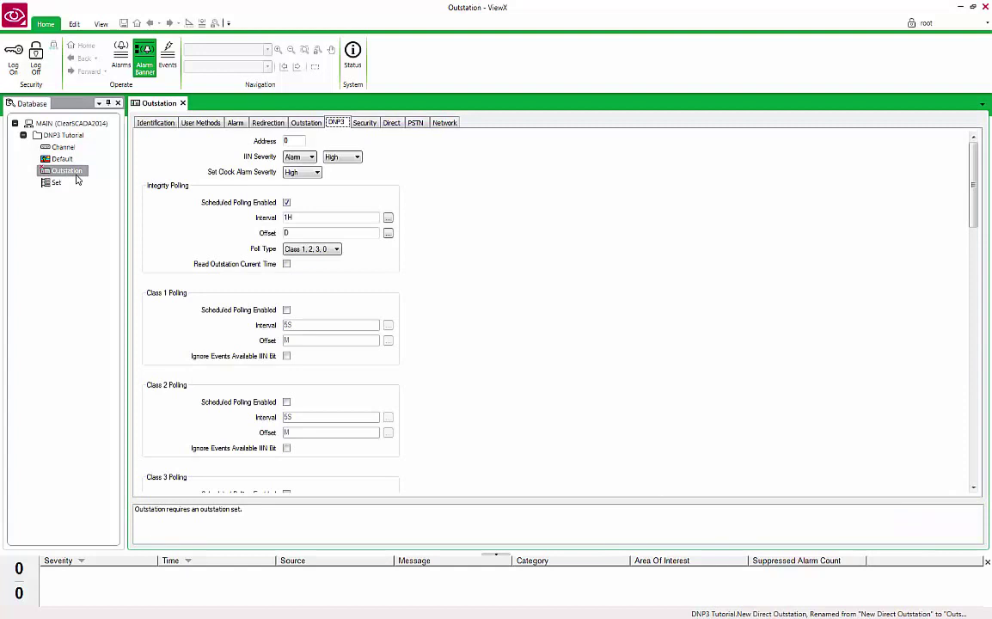
left_click(306, 123)
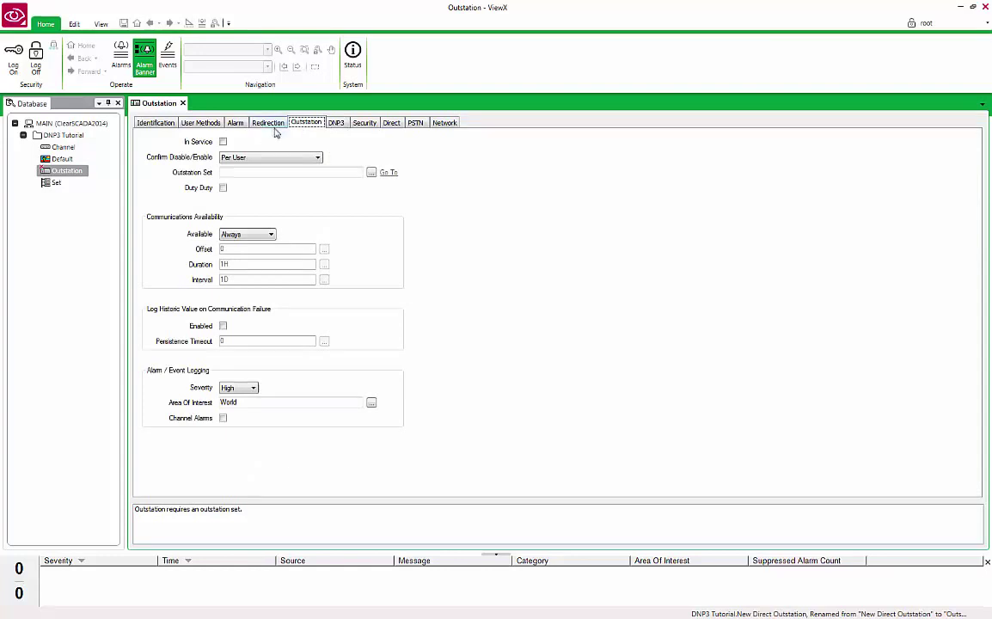
left_click(223, 142)
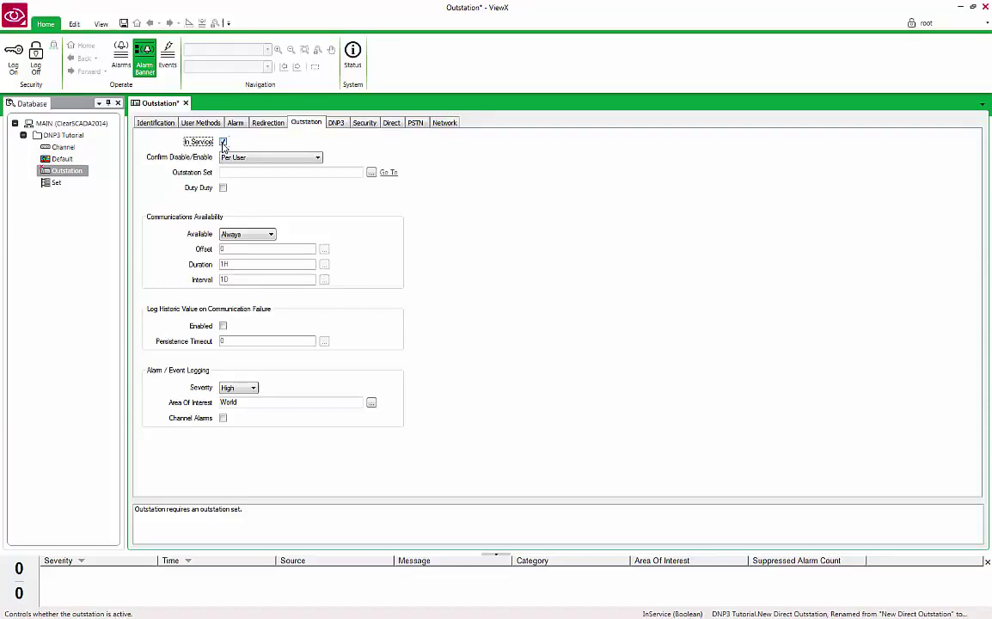
left_click(371, 173)
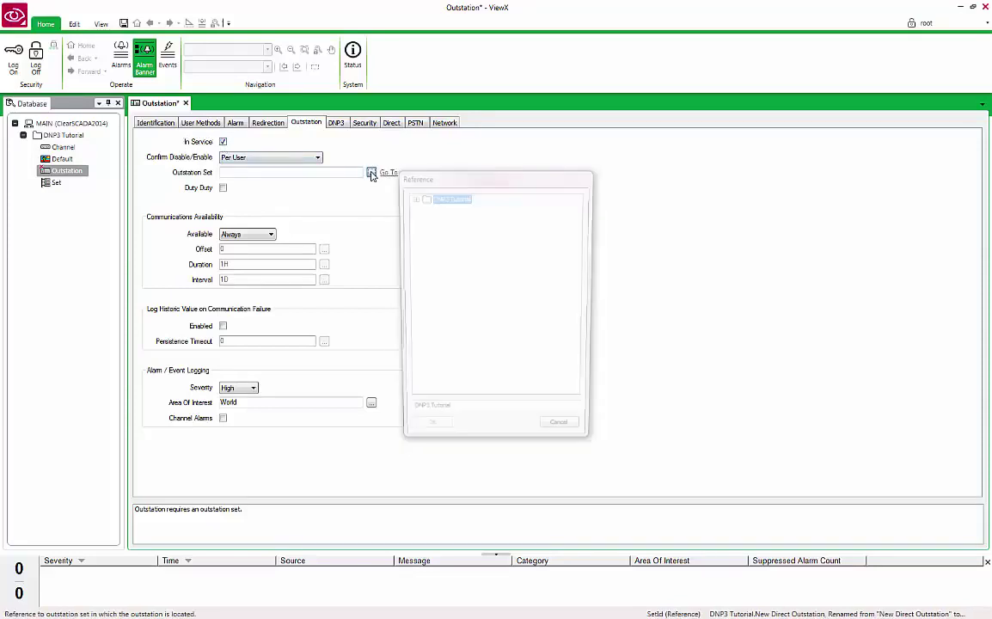
left_click(413, 198)
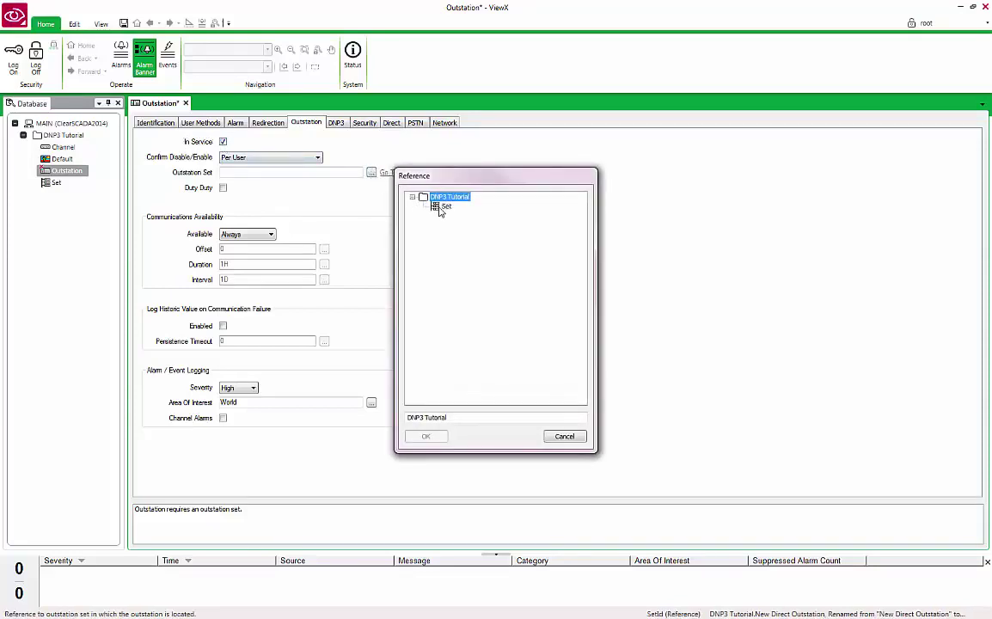
left_click(442, 208)
left_click(428, 438)
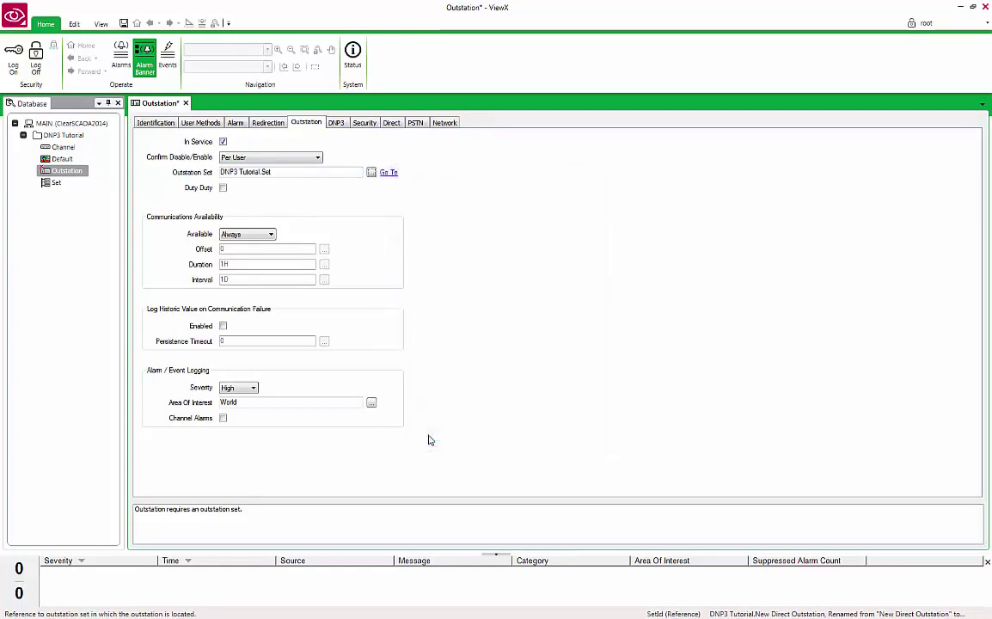
- Enter 197 as Outstation's DNP3 Address
left_click(340, 124)
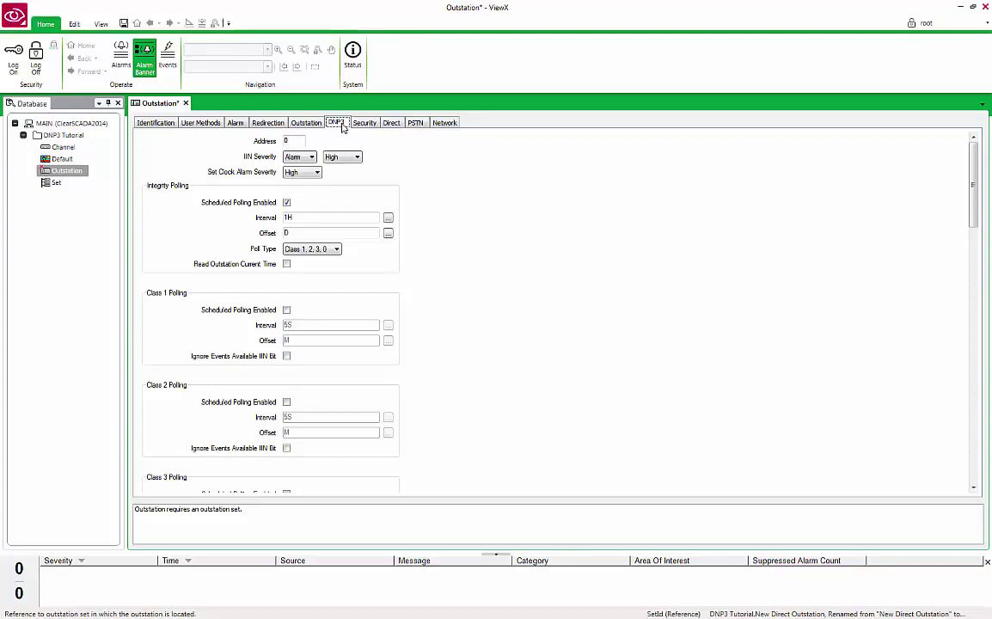
left_click(287, 141)
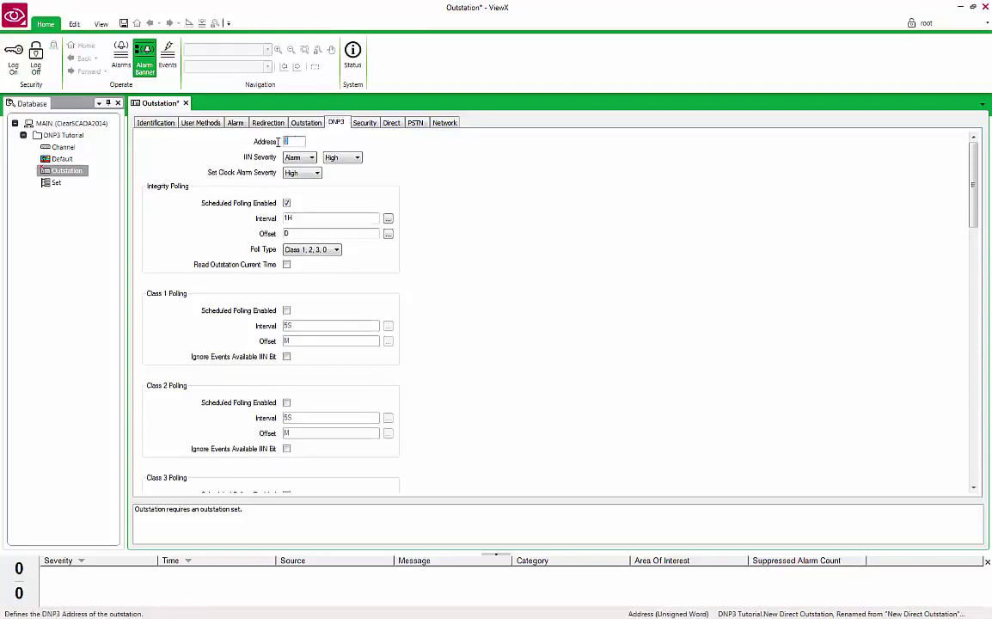
type("197")
- Change the integrity polling interval from 1 hour to 5 seconds
left_click(388, 219)
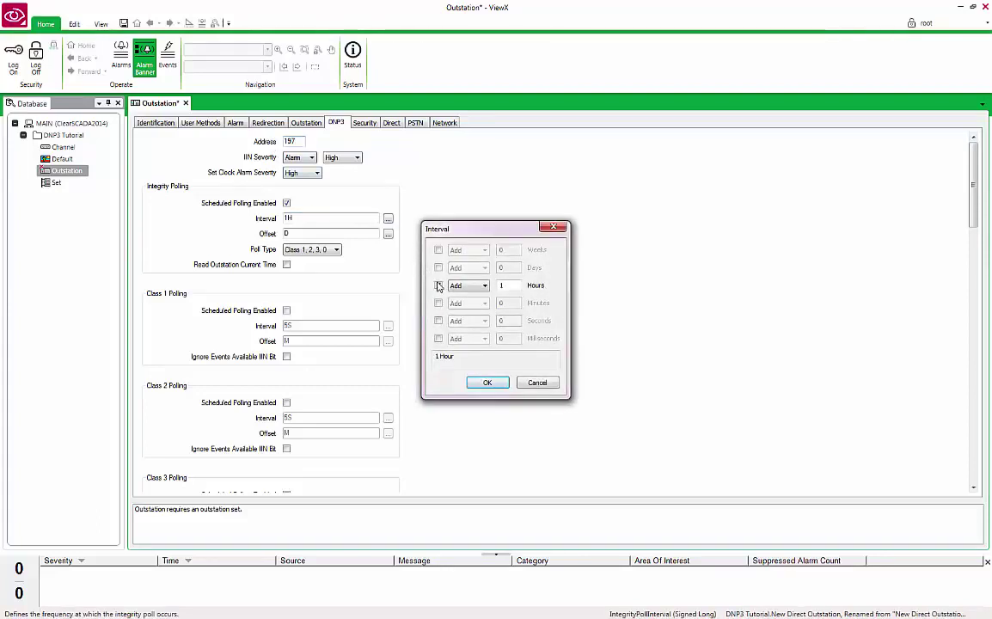
left_click(439, 286)
left_click(439, 321)
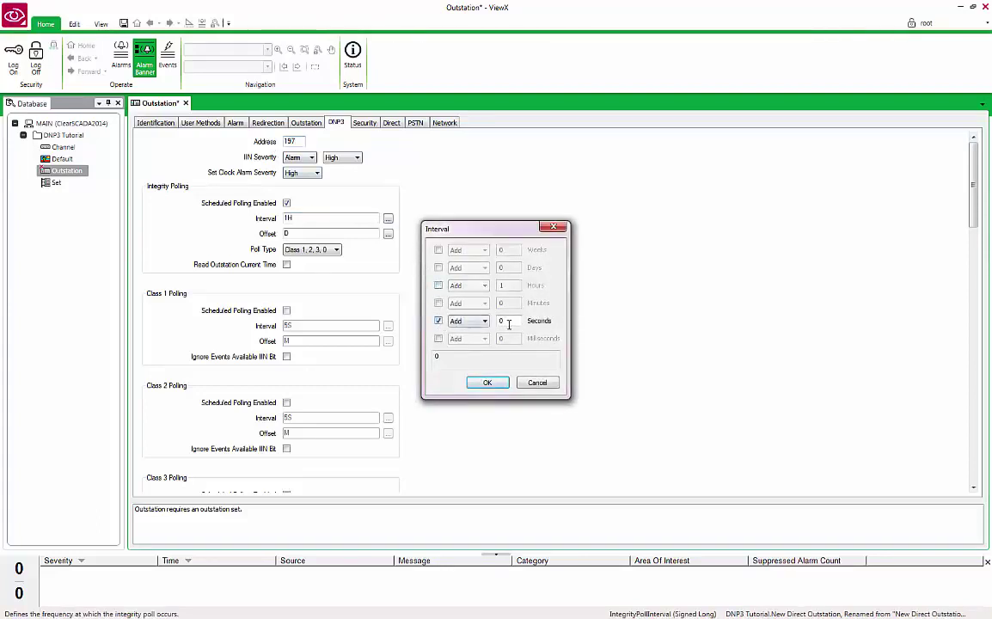
left_click_drag(507, 322, 494, 326)
type("5")
left_click(477, 386)
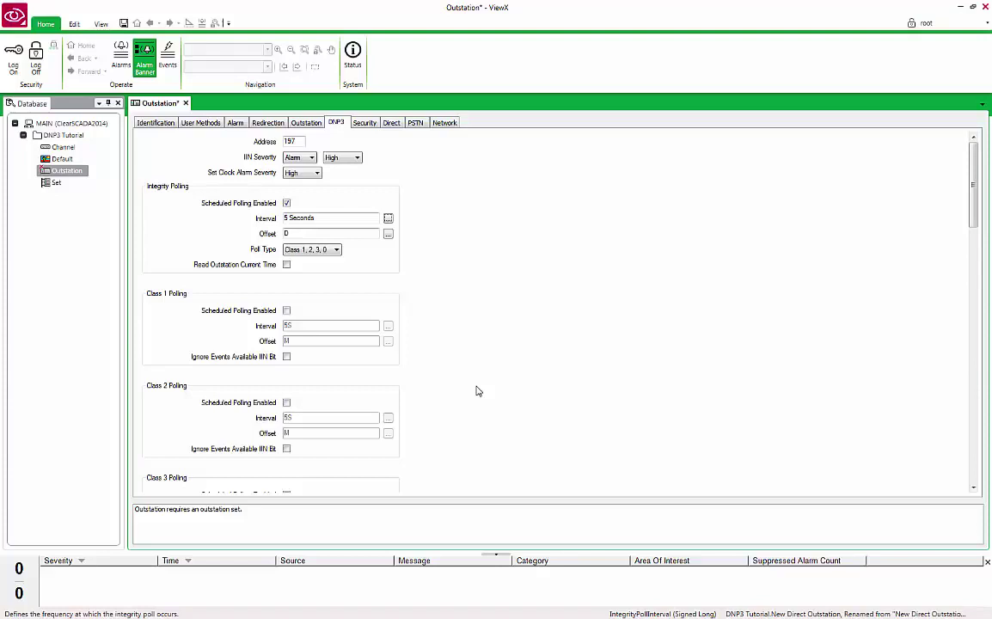
- Connect the Outstation over a Single Network to 192.168.1.197 port 20000, then save and close it
left_click(444, 123)
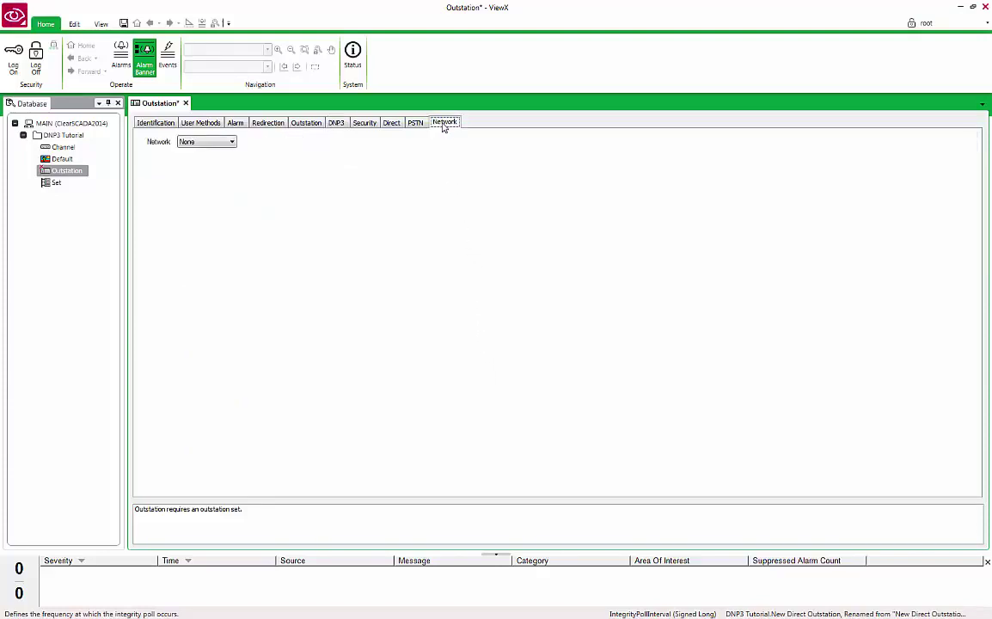
left_click(233, 142)
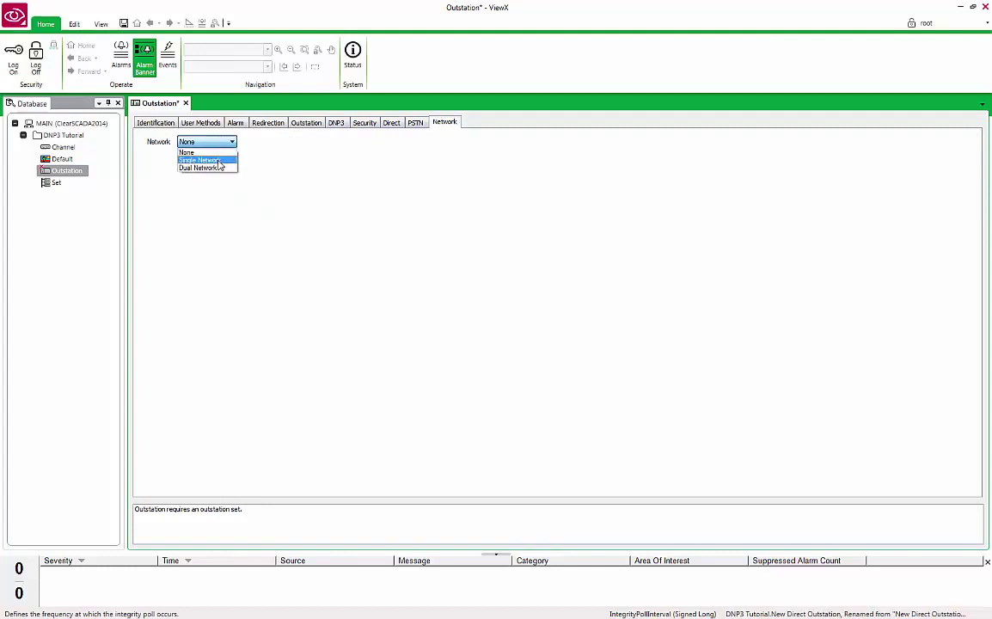
left_click(211, 157)
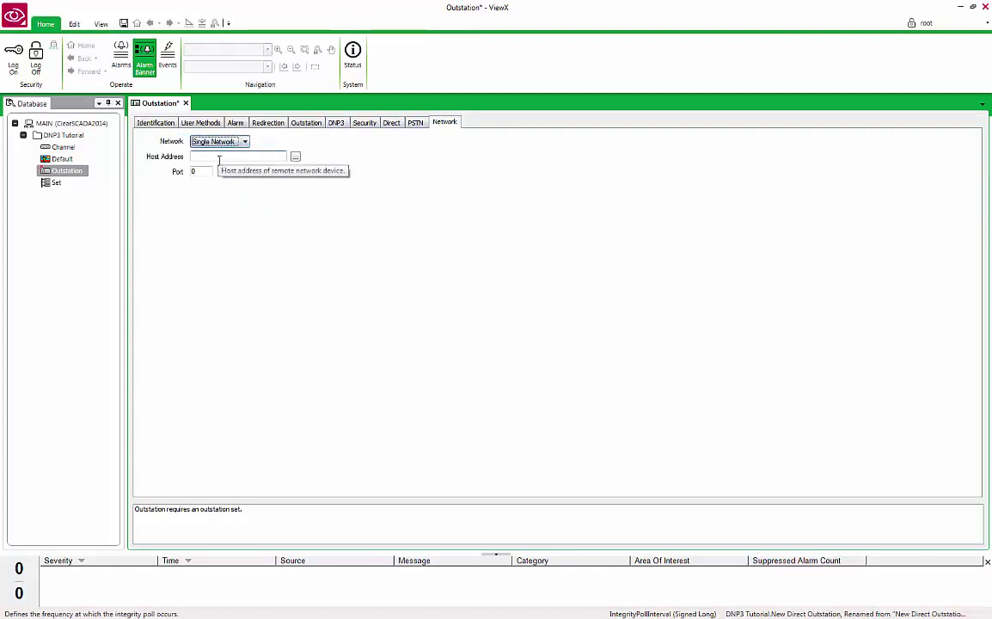
left_click(218, 158)
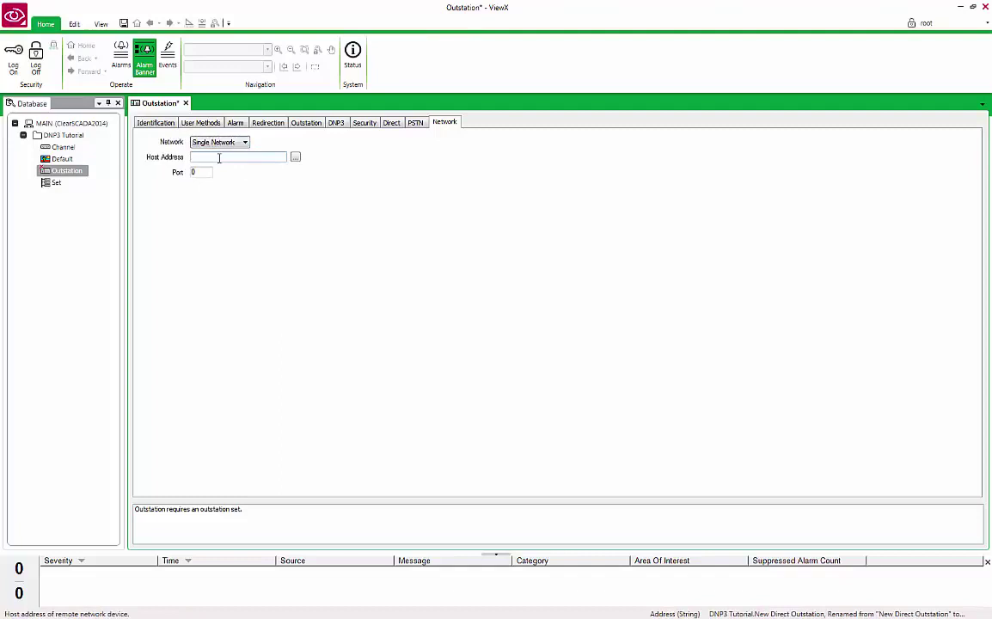
type("192.168.1.197")
left_click(202, 172)
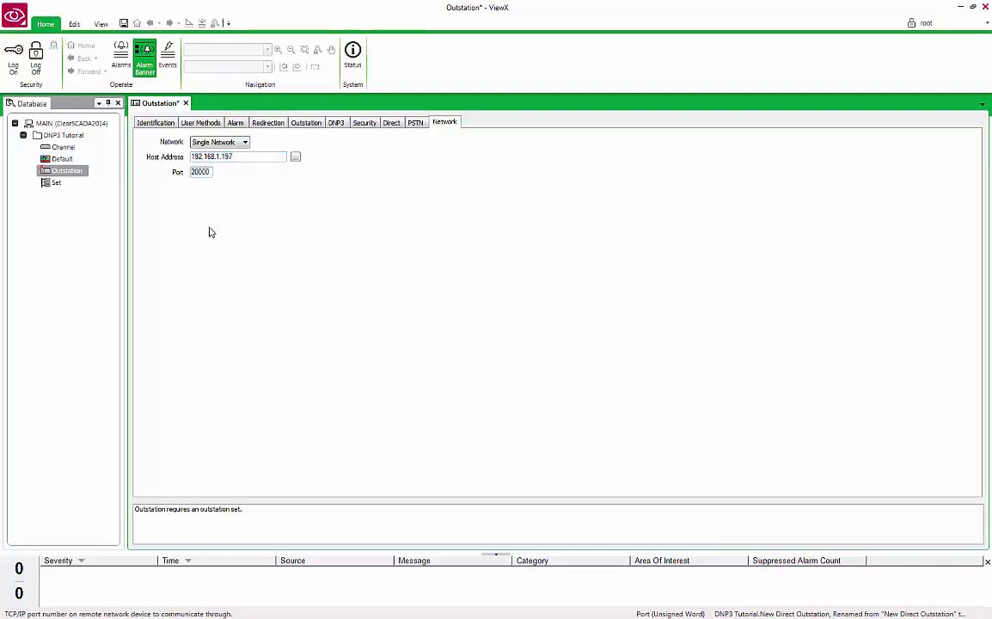
left_click(124, 23)
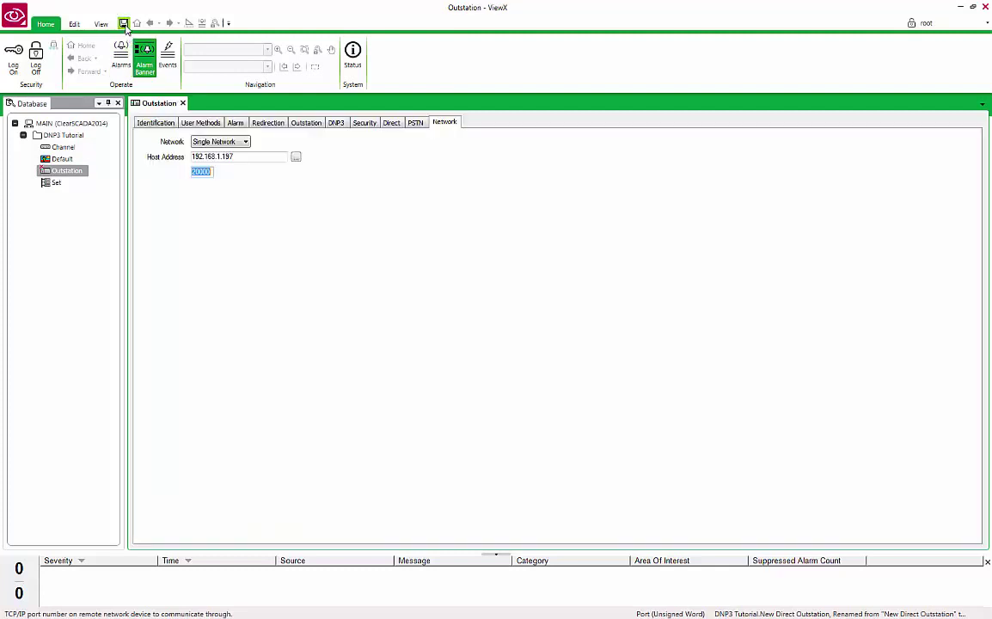
left_click(184, 103)
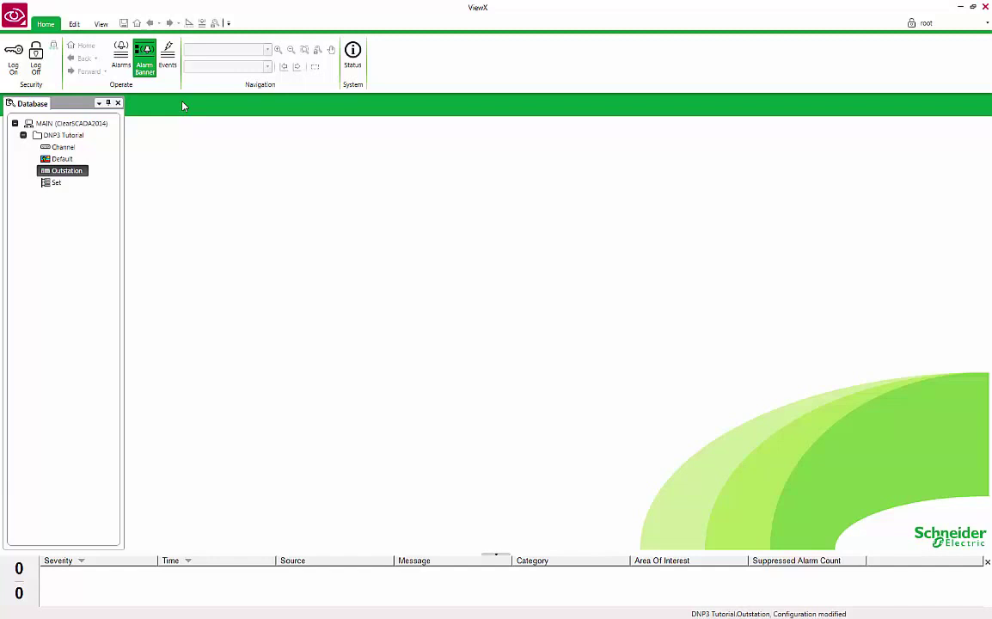
right_click(80, 173)
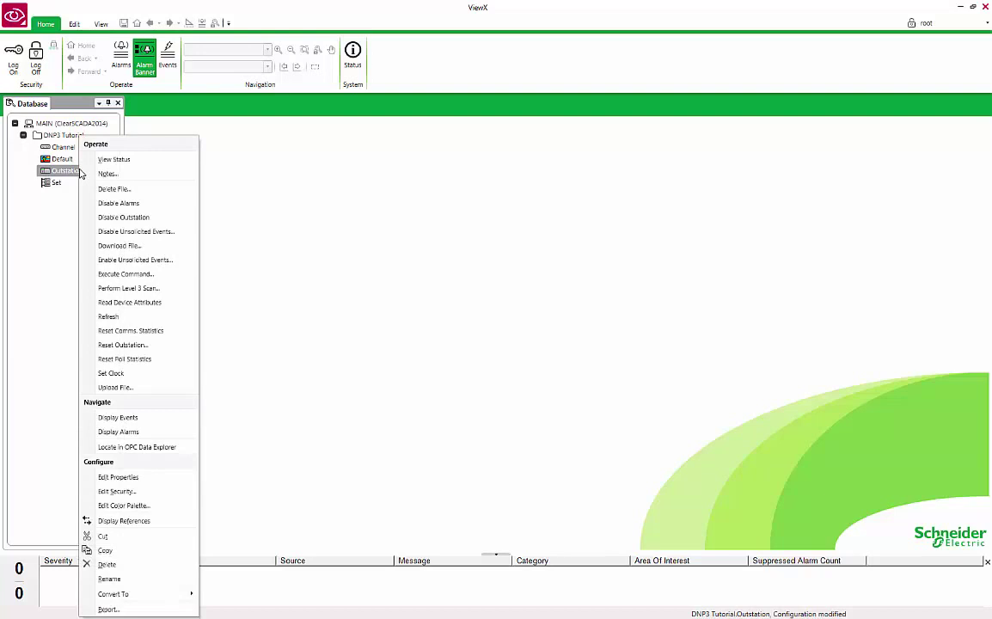
left_click(112, 160)
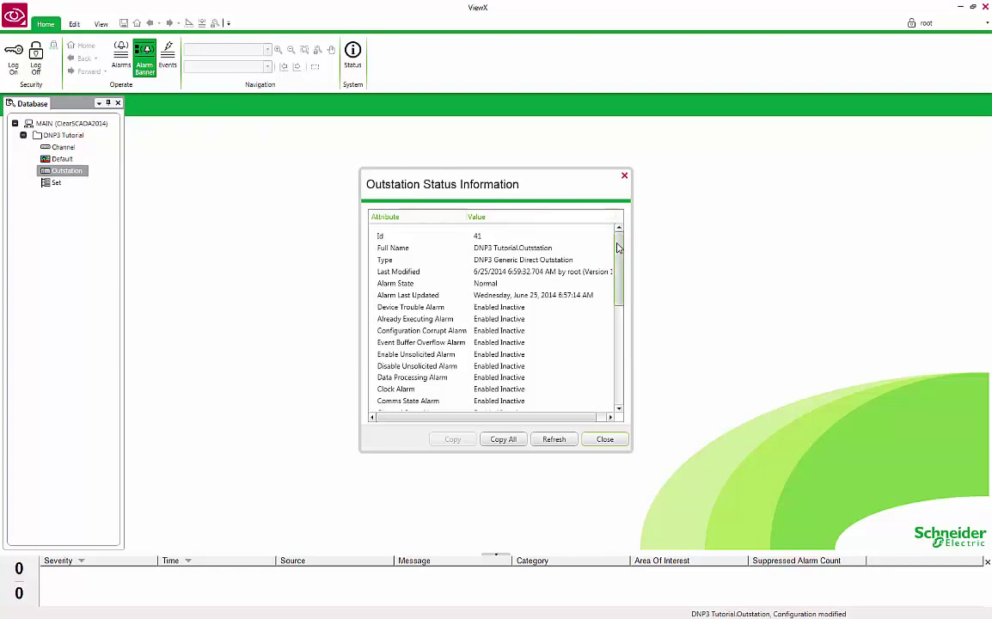
left_click_drag(619, 248, 620, 301)
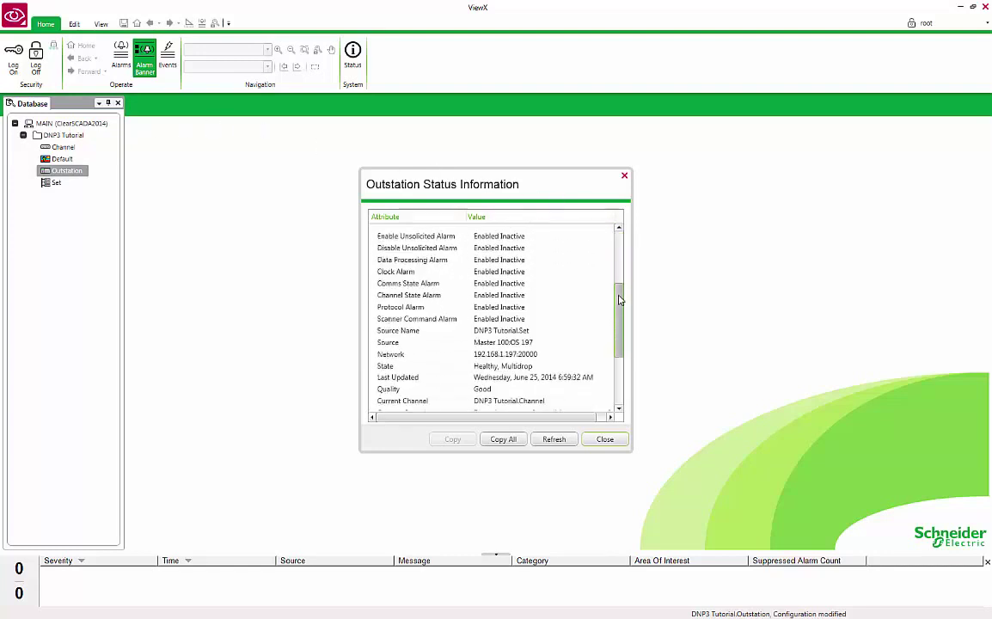
left_click(602, 438)
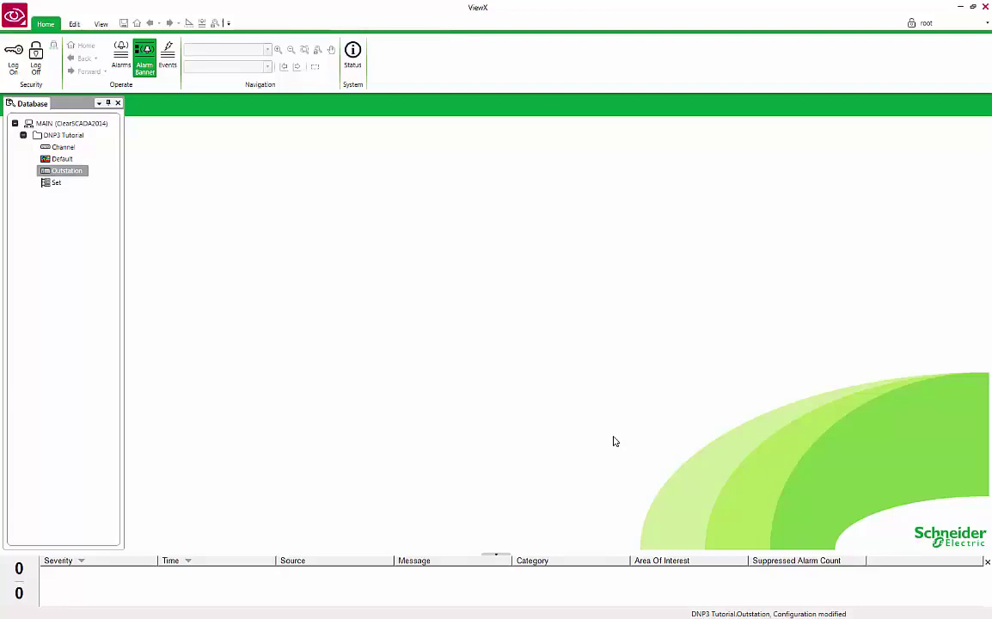
- Create a Generic DNP3 Binary Input Point named DI1 under DNP3 Tutorial and open its properties
right_click(70, 139)
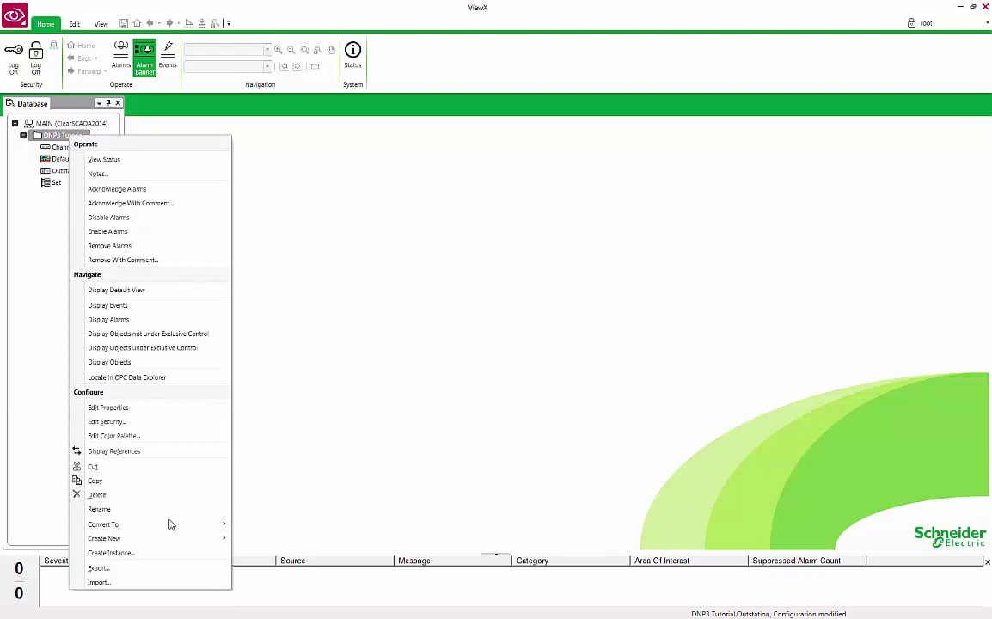
mouse_move(171, 541)
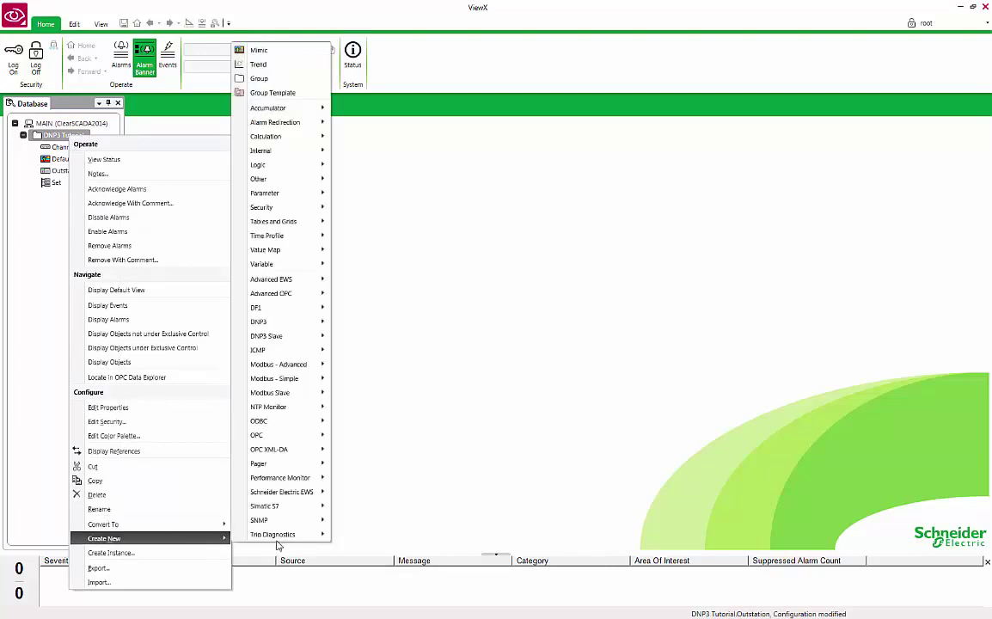
mouse_move(294, 325)
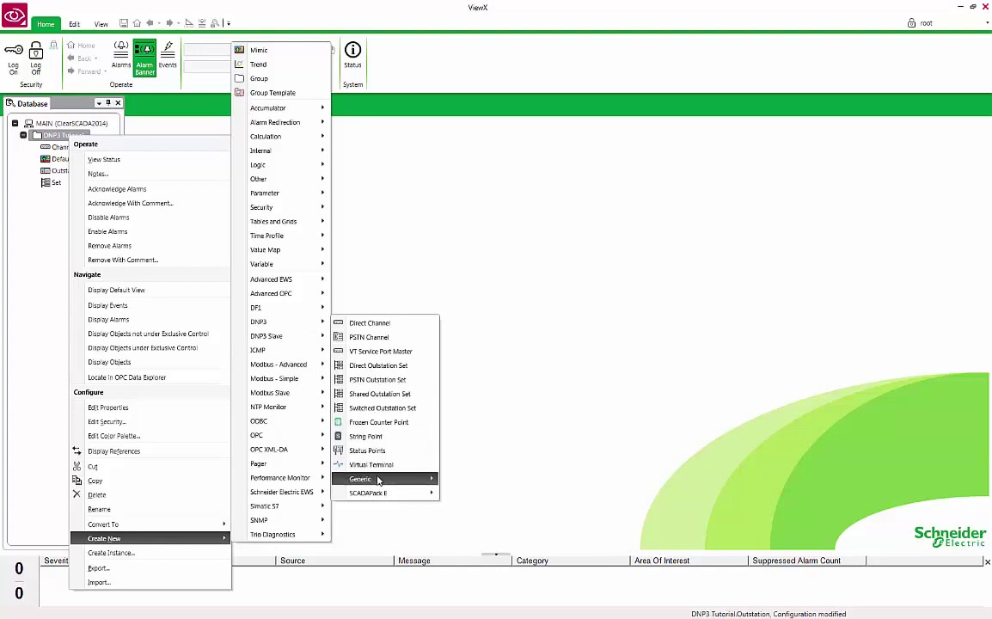
mouse_move(378, 480)
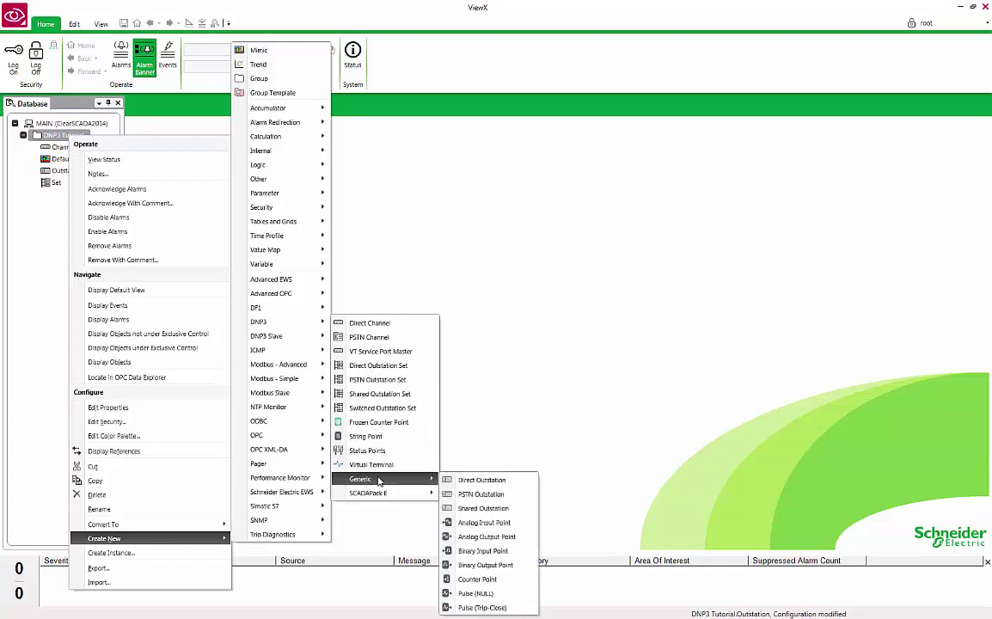
left_click(499, 551)
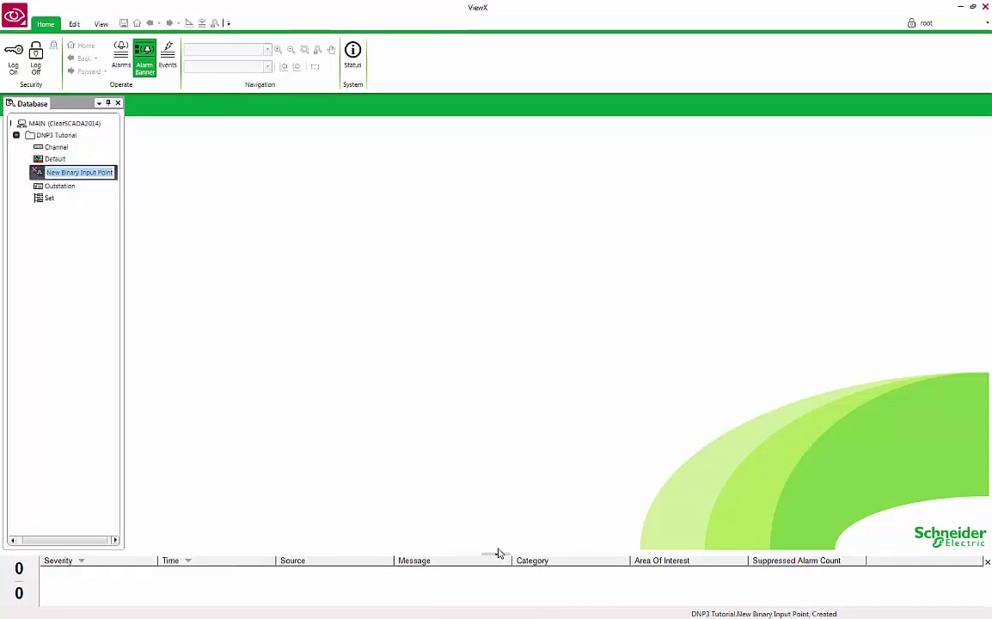
type("D")
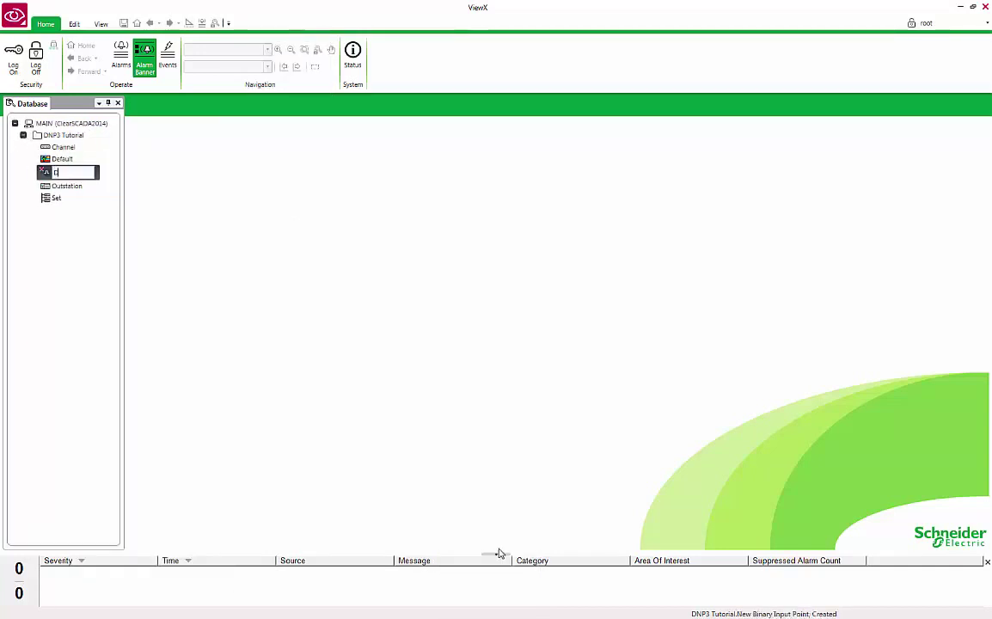
type("I1")
key("Return")
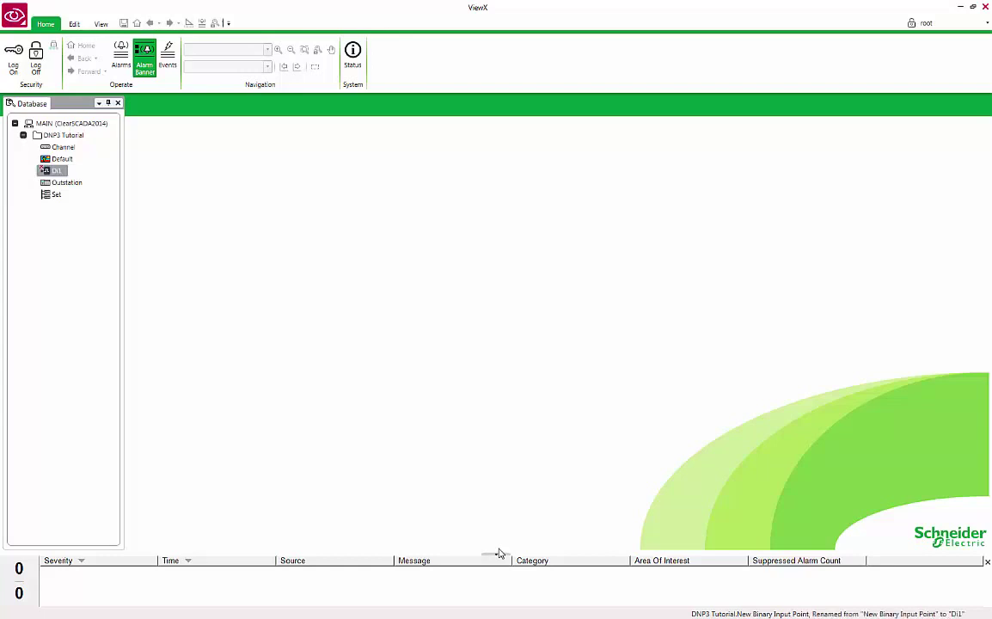
double_click(57, 171)
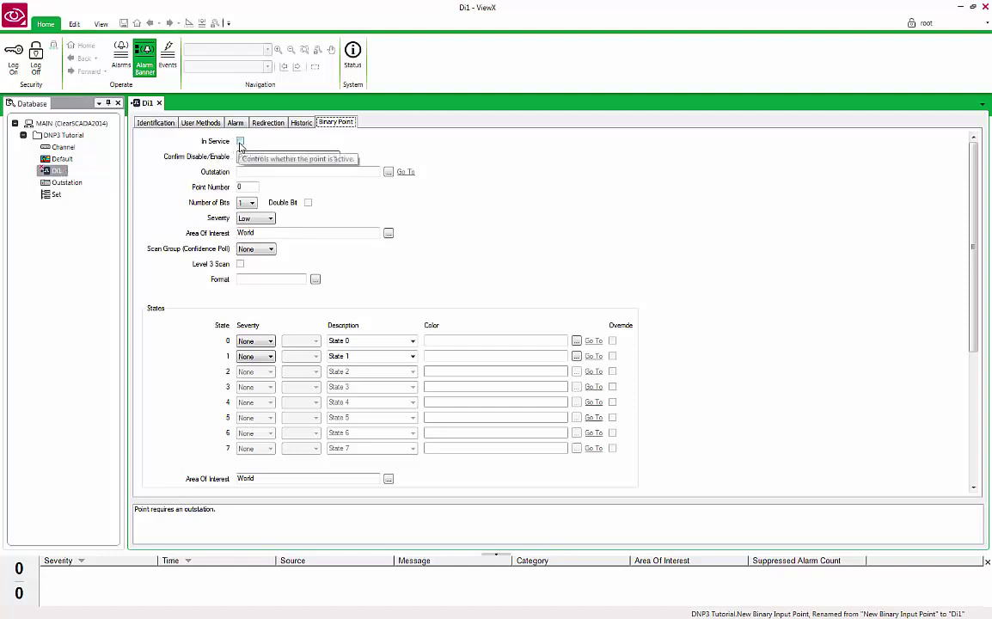
- Put DI1 in service and assign it to the DNP3 Tutorial.Outstation
left_click(241, 143)
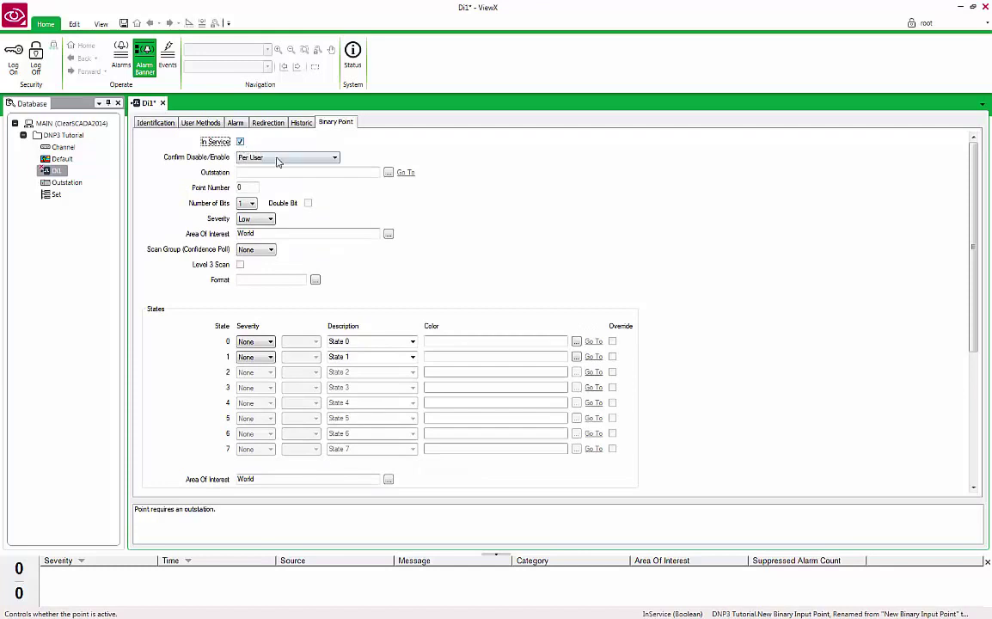
left_click(388, 173)
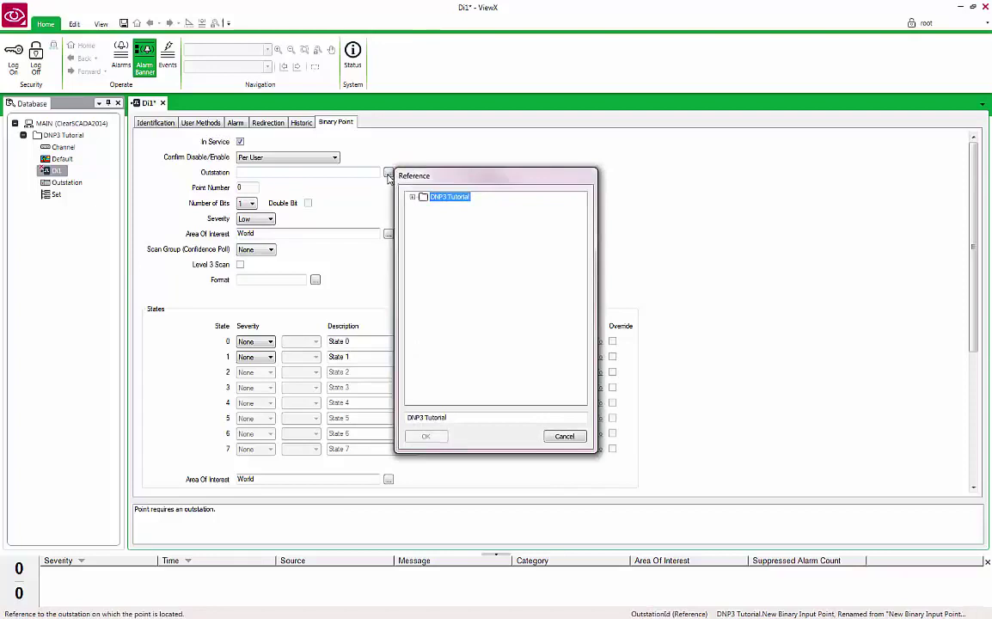
left_click(412, 198)
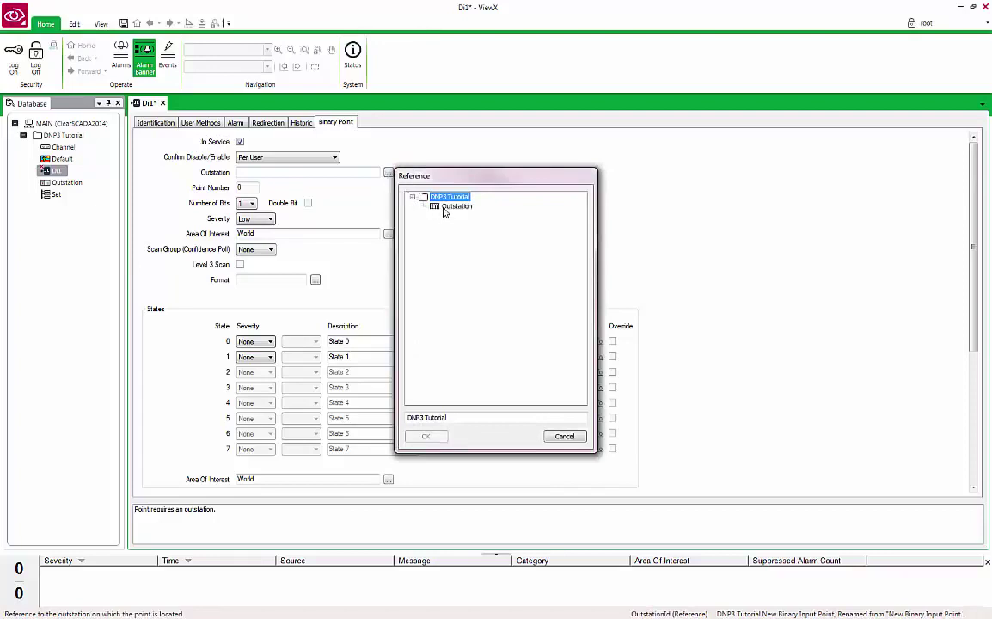
left_click(447, 208)
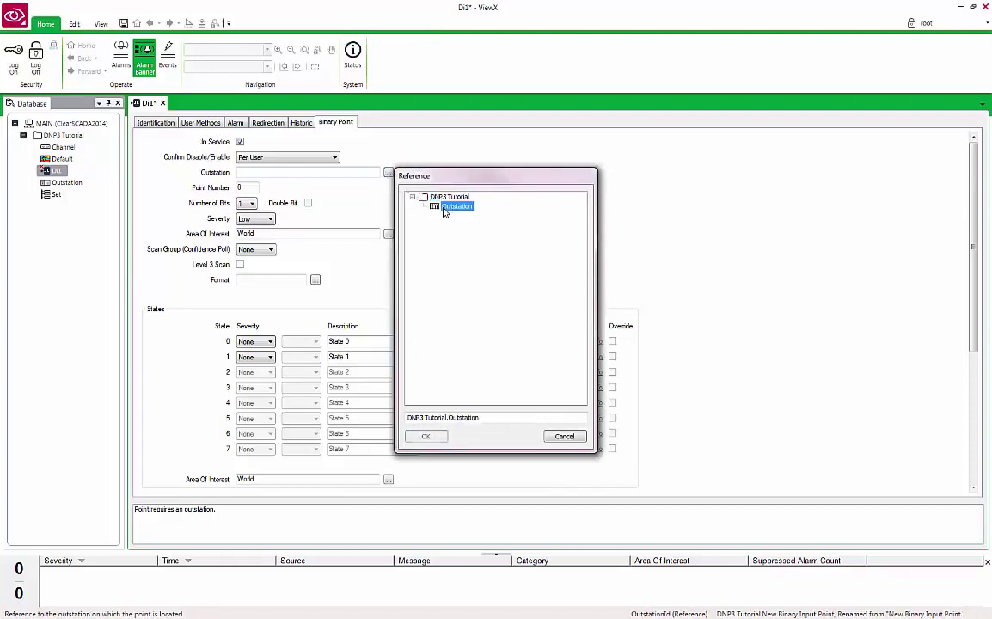
left_click(435, 437)
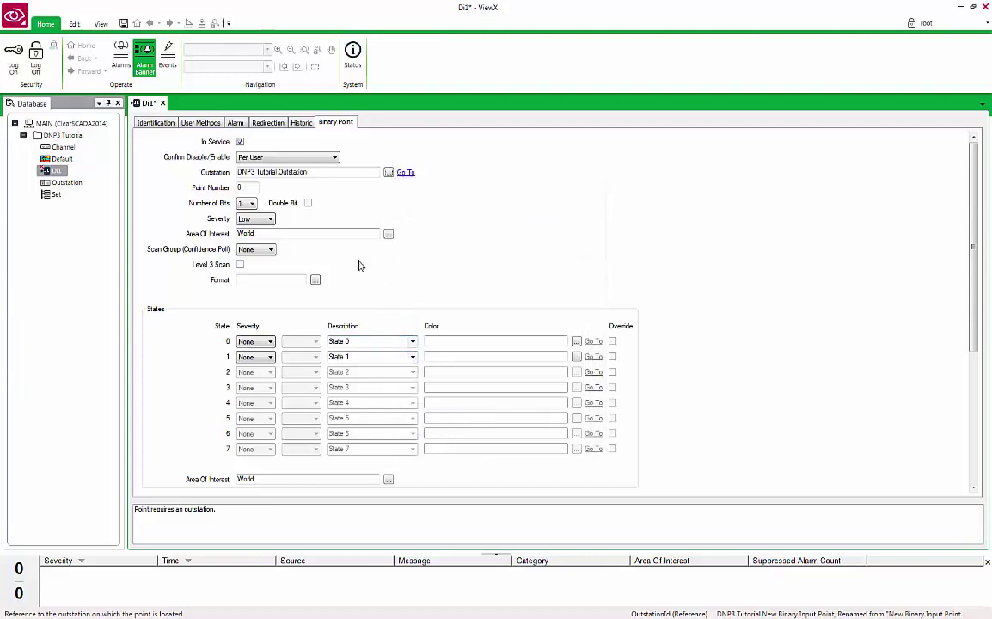
- Give DI1 point number 1 and set its Historic Data Filter to Static and Event Data
key("Tab")
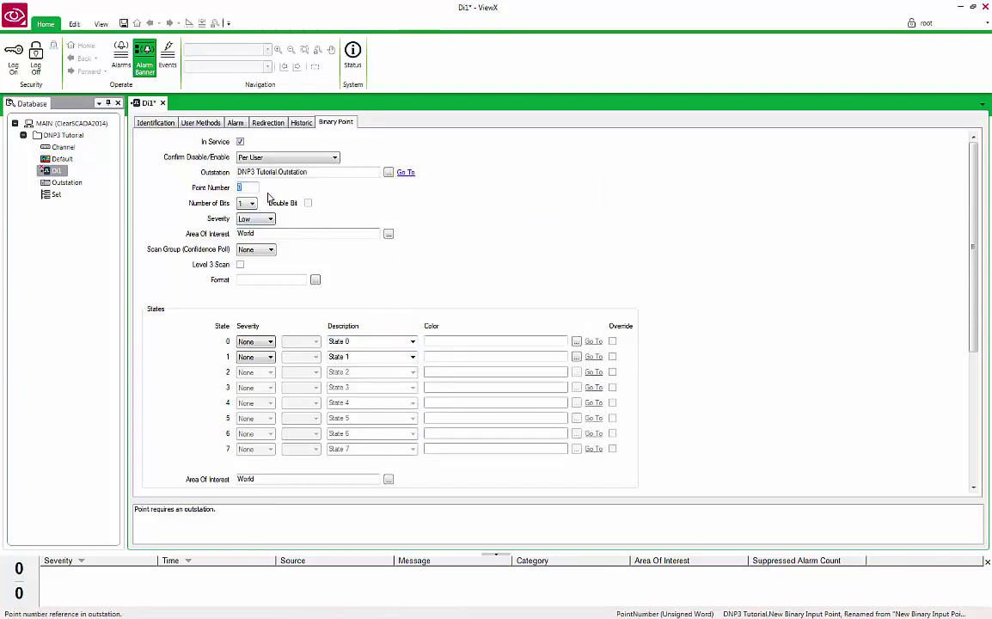
type("1")
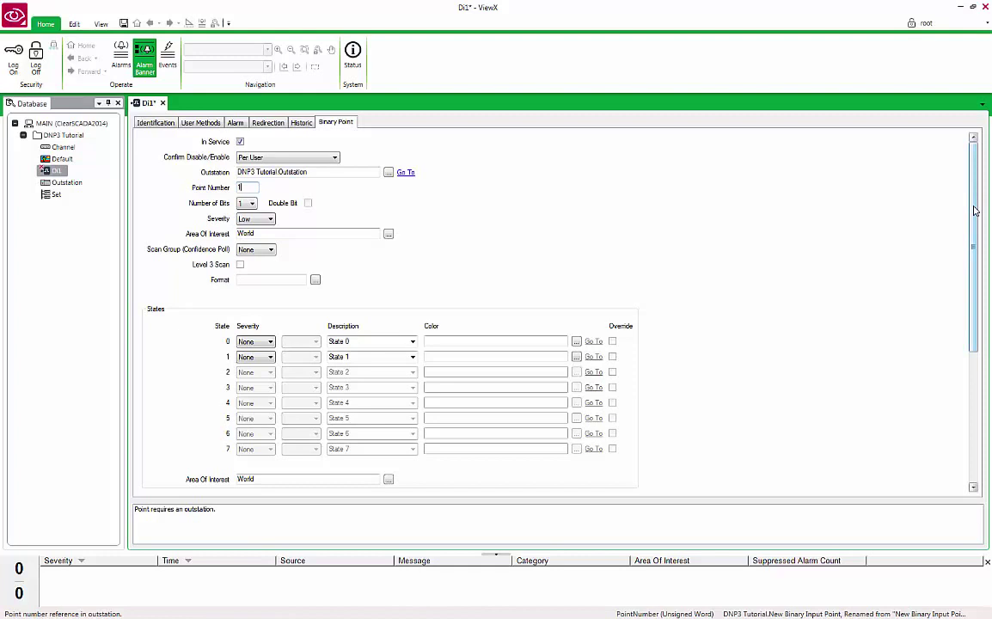
left_click_drag(974, 211, 980, 354)
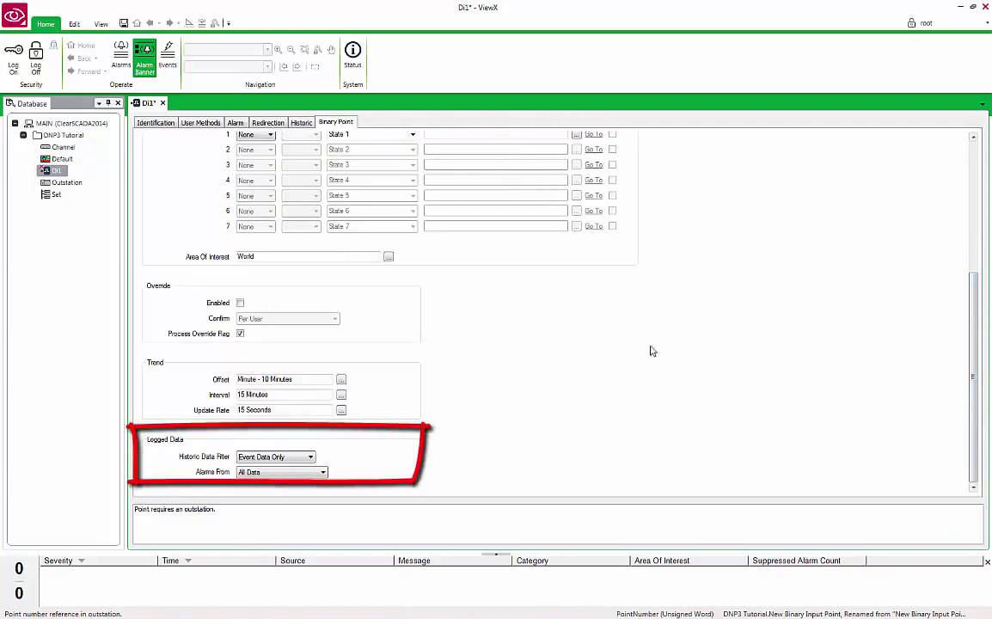
left_click(309, 458)
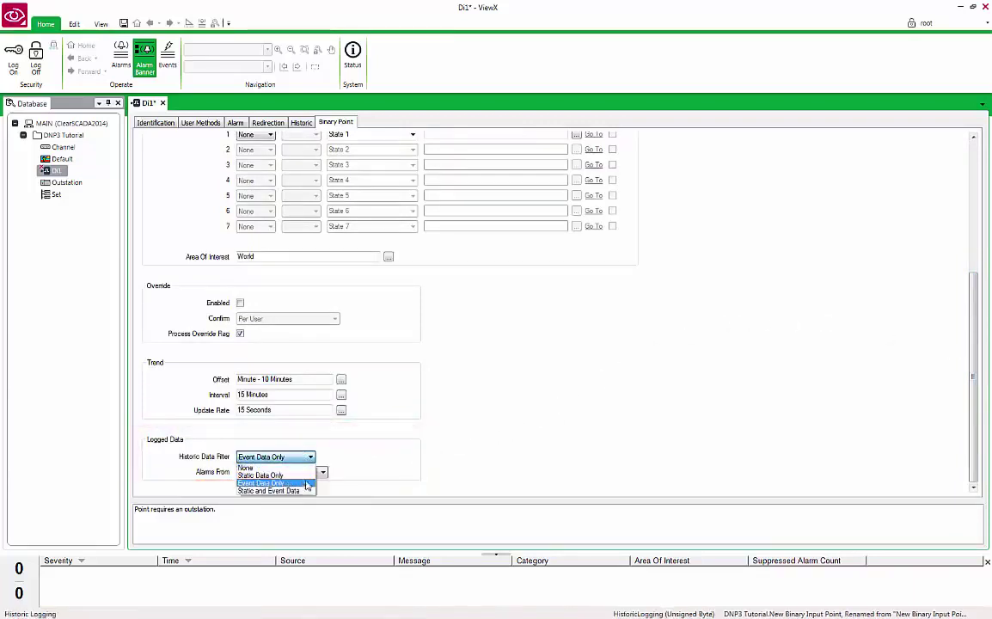
left_click(305, 491)
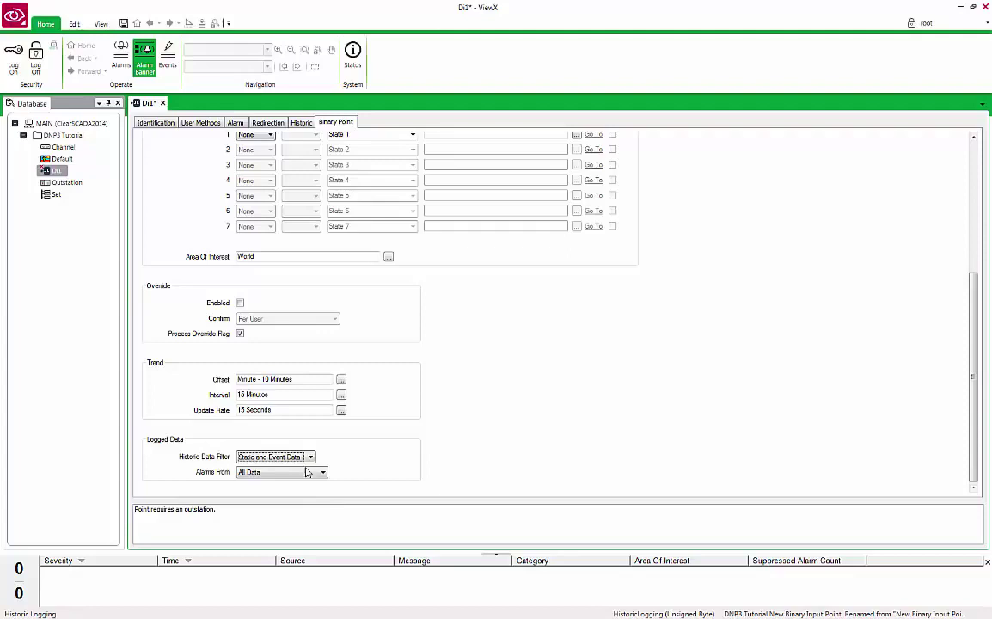
- Enable DI1's historic data and set its trend offset to Hour - 1 Hour
left_click(308, 123)
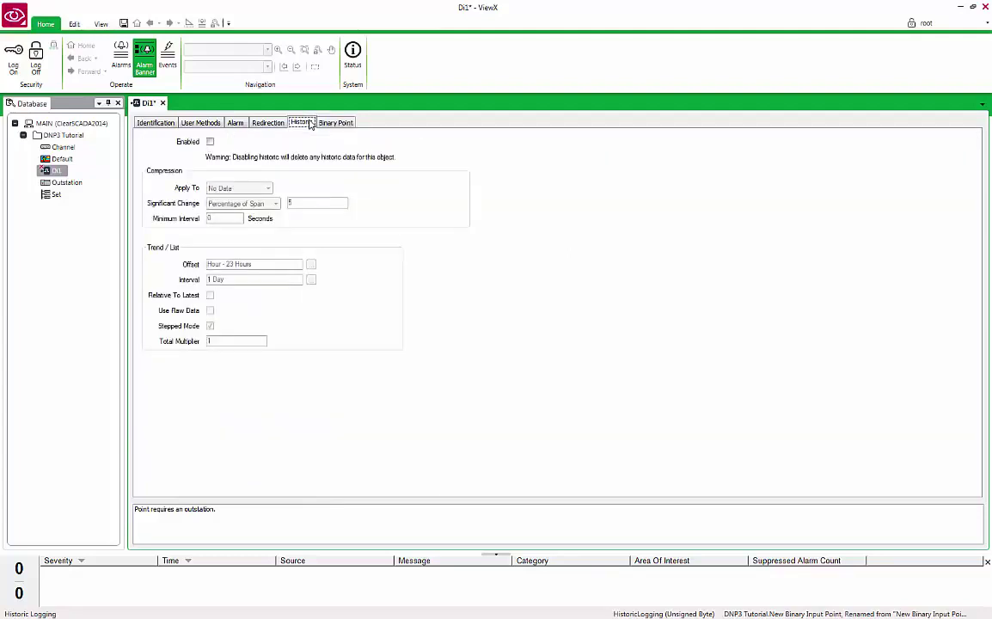
left_click(210, 142)
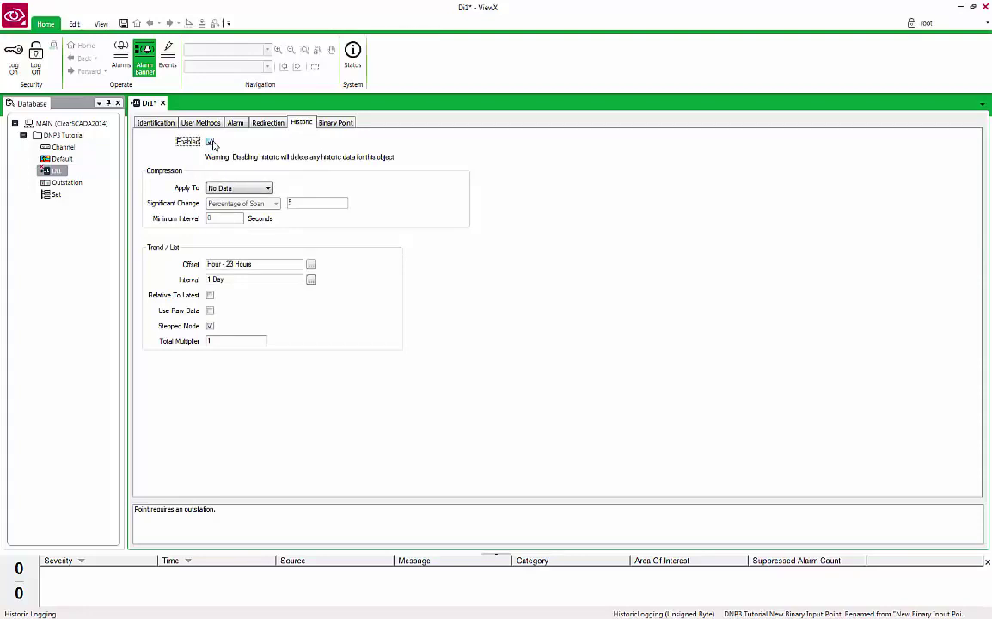
left_click(311, 266)
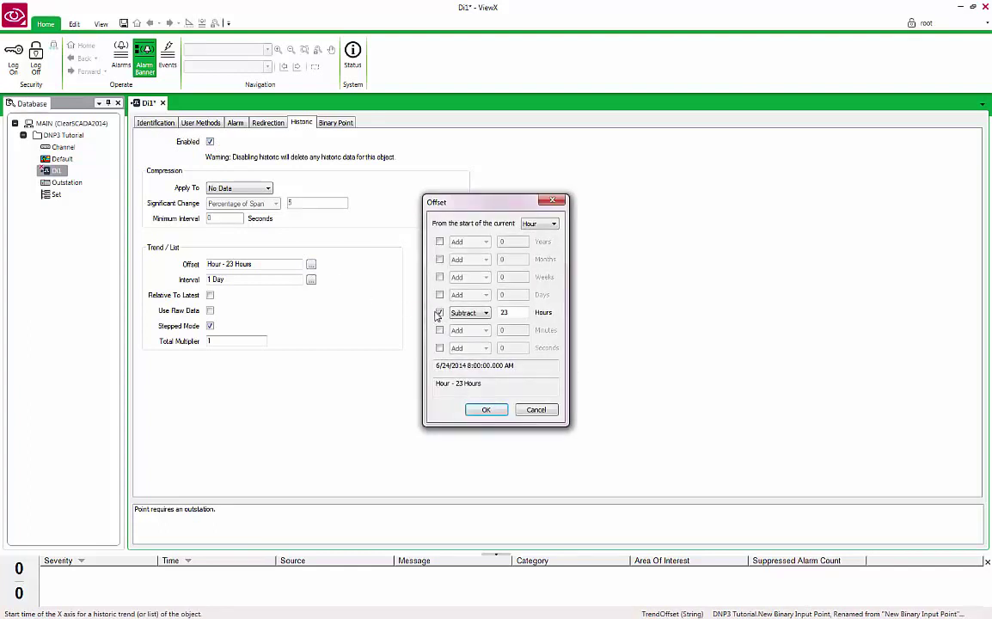
double_click(502, 313)
type("1")
left_click(493, 413)
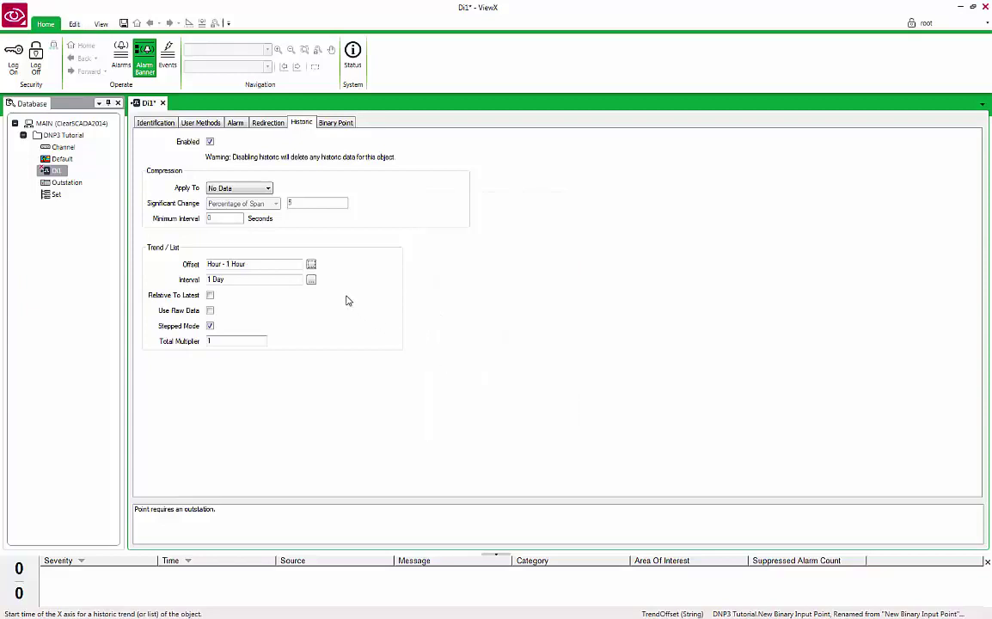
- Set DI1's trend interval to 2 Hours, turn on Use Raw Data, and save the point
left_click(311, 281)
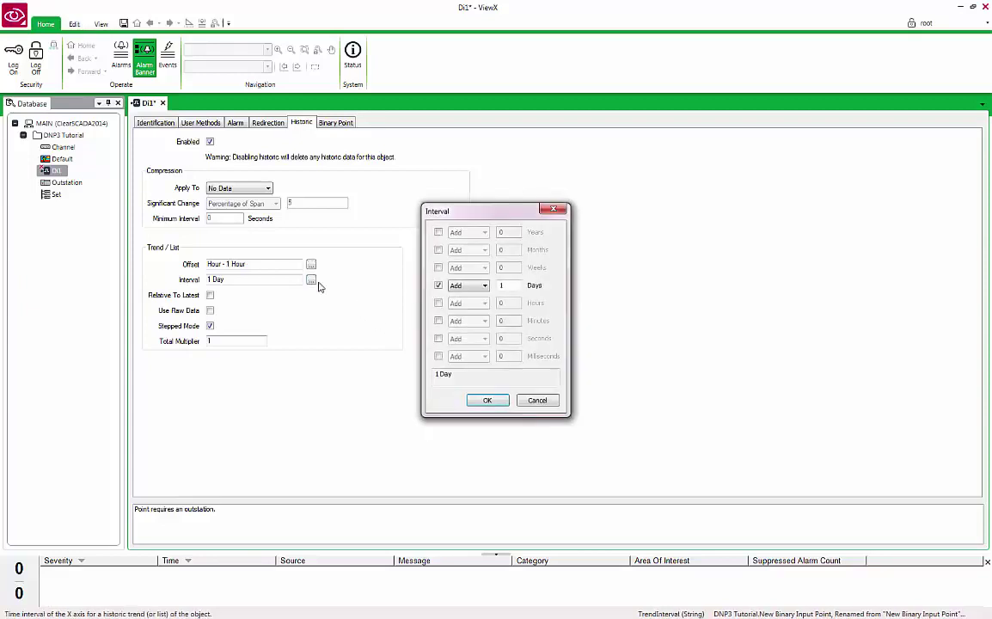
left_click(439, 302)
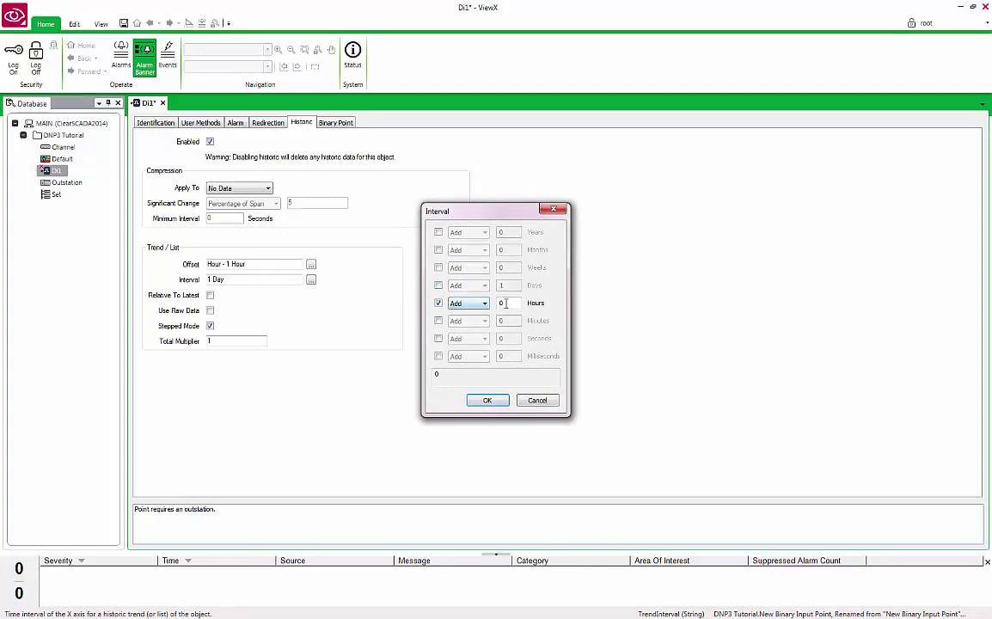
left_click(499, 306)
type("2")
left_click(492, 400)
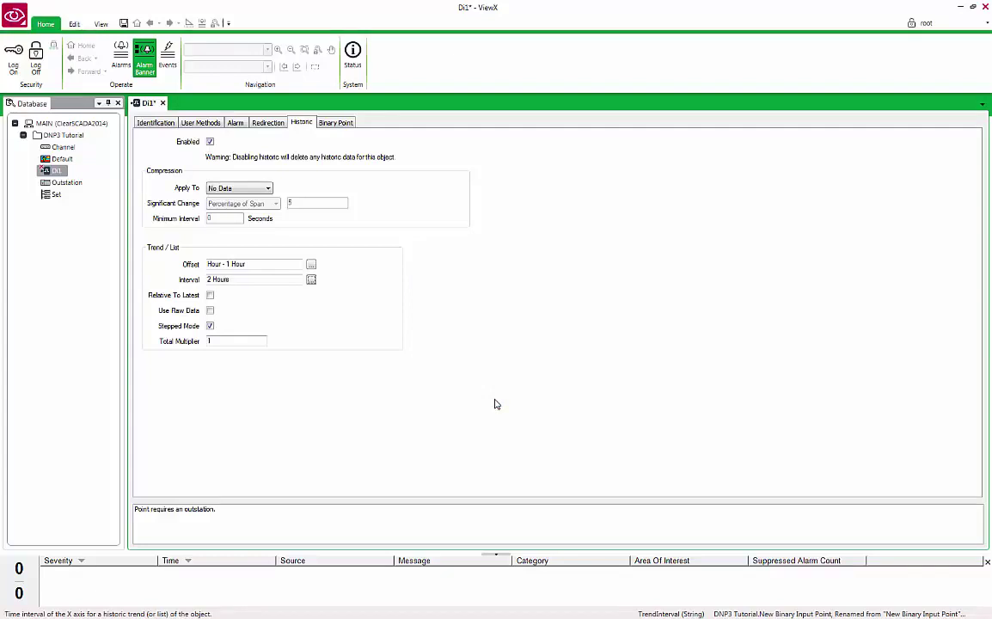
left_click(213, 313)
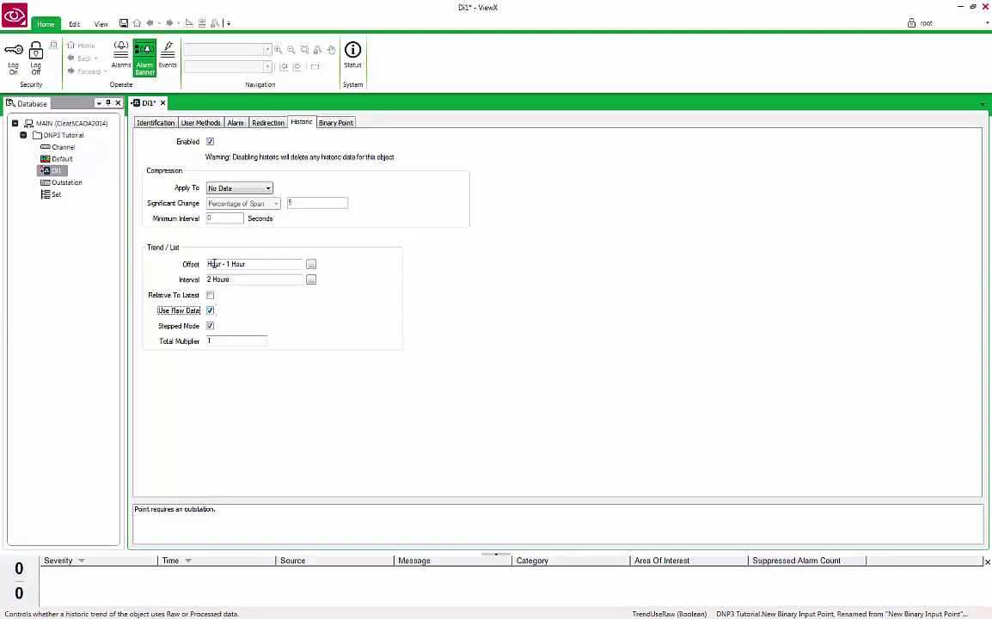
left_click(124, 23)
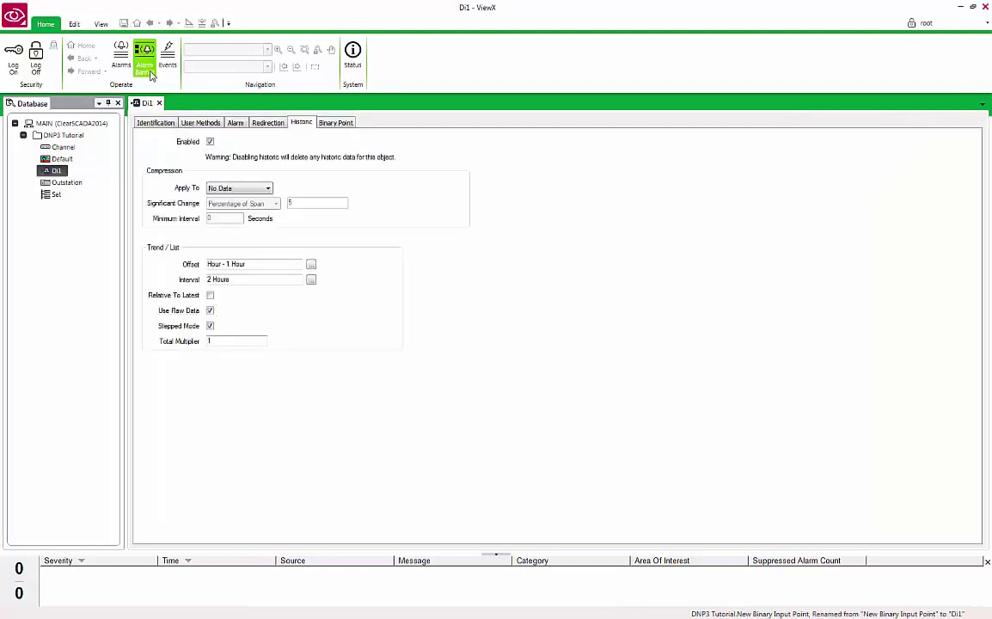
- Close DI1 and create a Generic DNP3 Analog Input Point named AI1 under DNP3 Tutorial
left_click(159, 104)
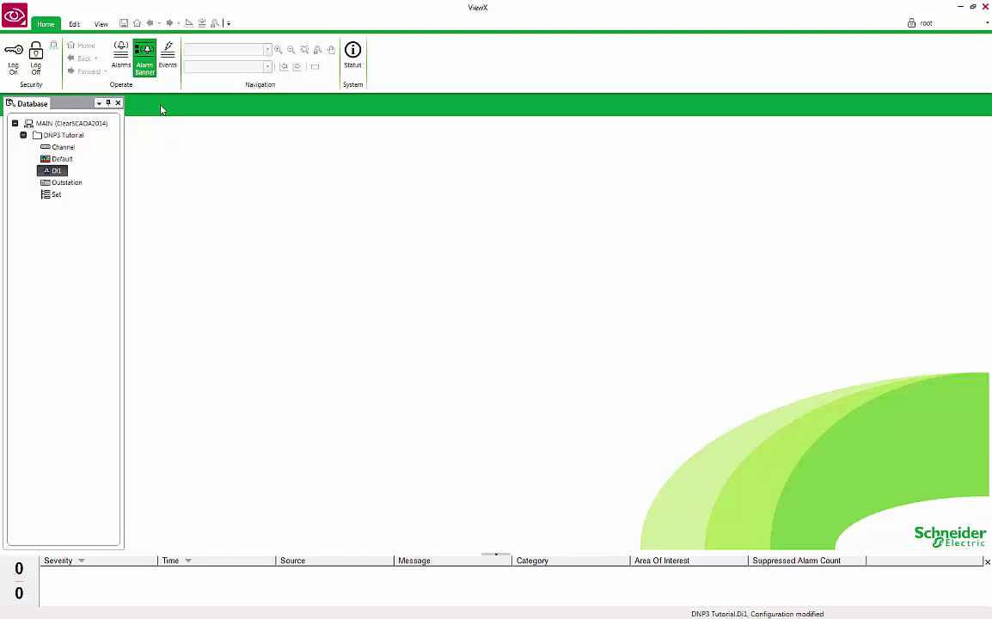
left_click(65, 136)
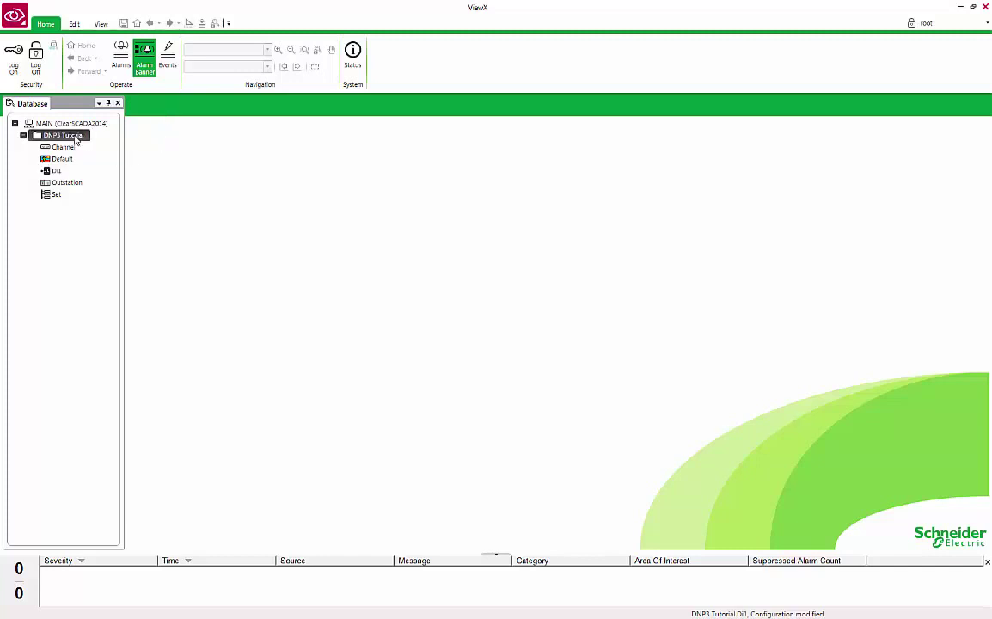
right_click(75, 138)
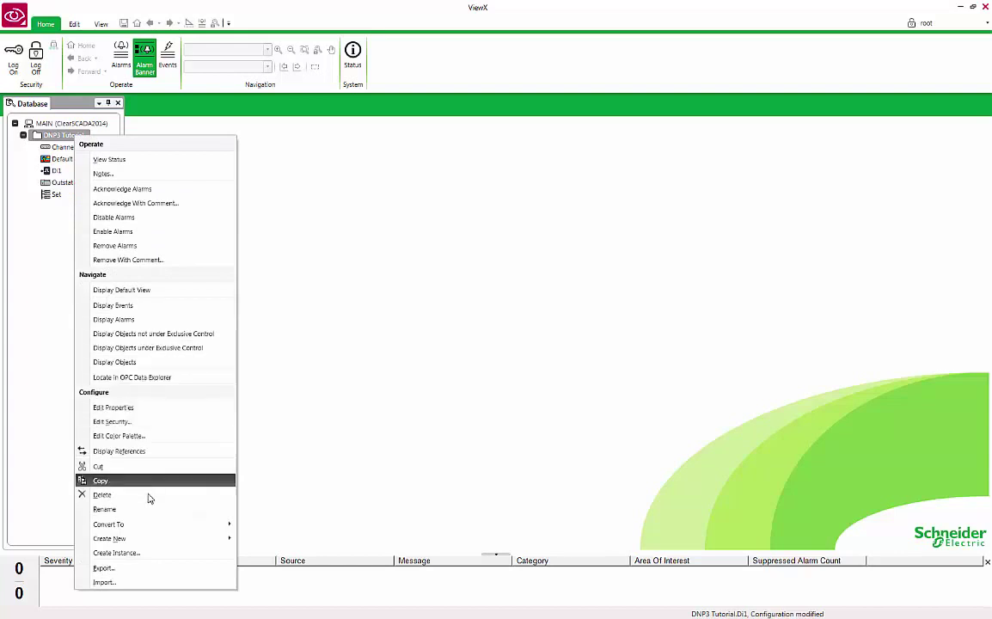
mouse_move(159, 544)
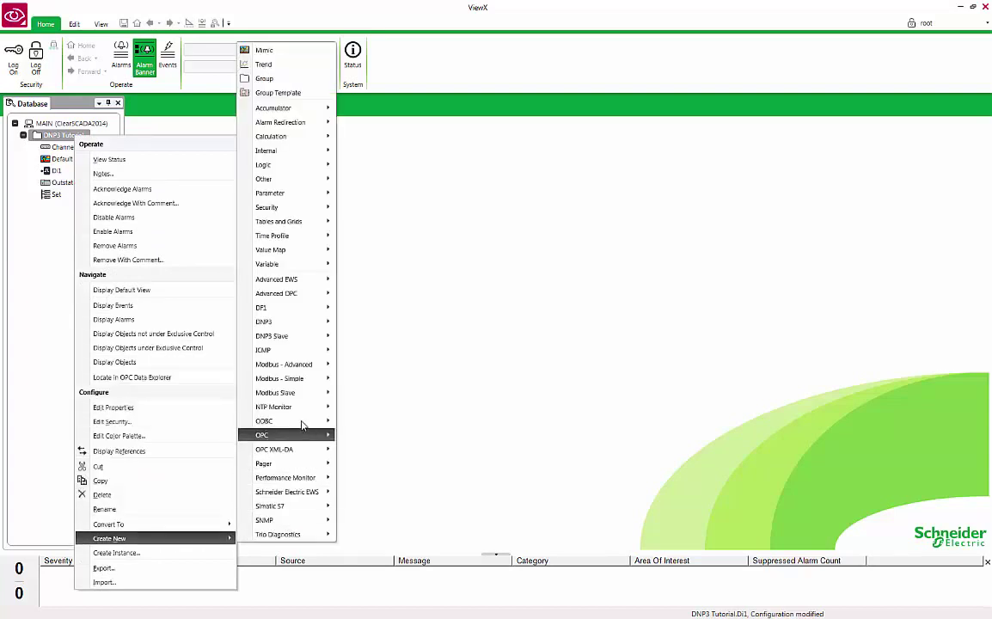
mouse_move(301, 326)
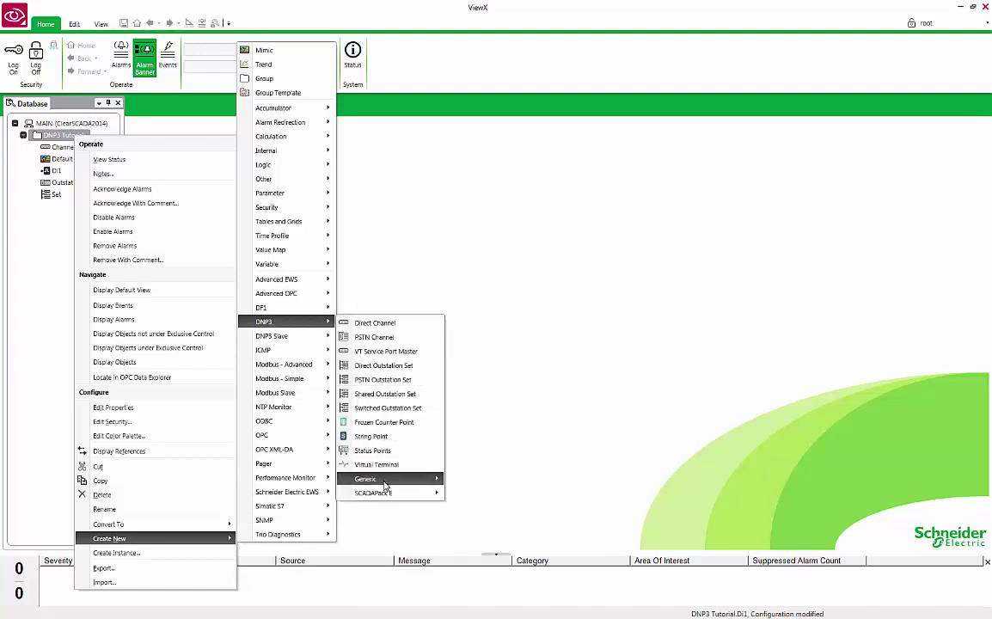
mouse_move(385, 487)
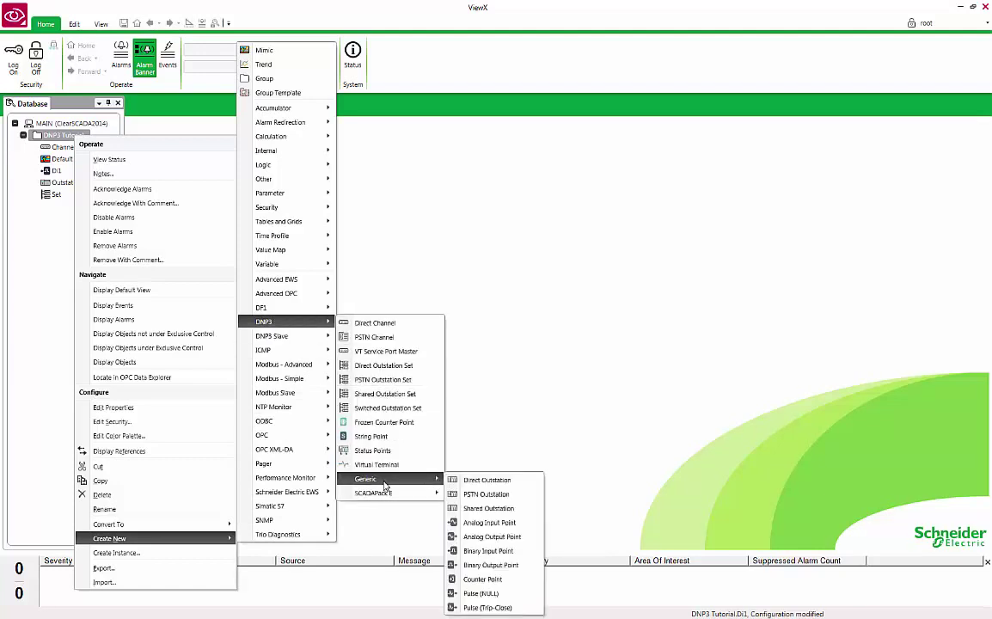
left_click(500, 526)
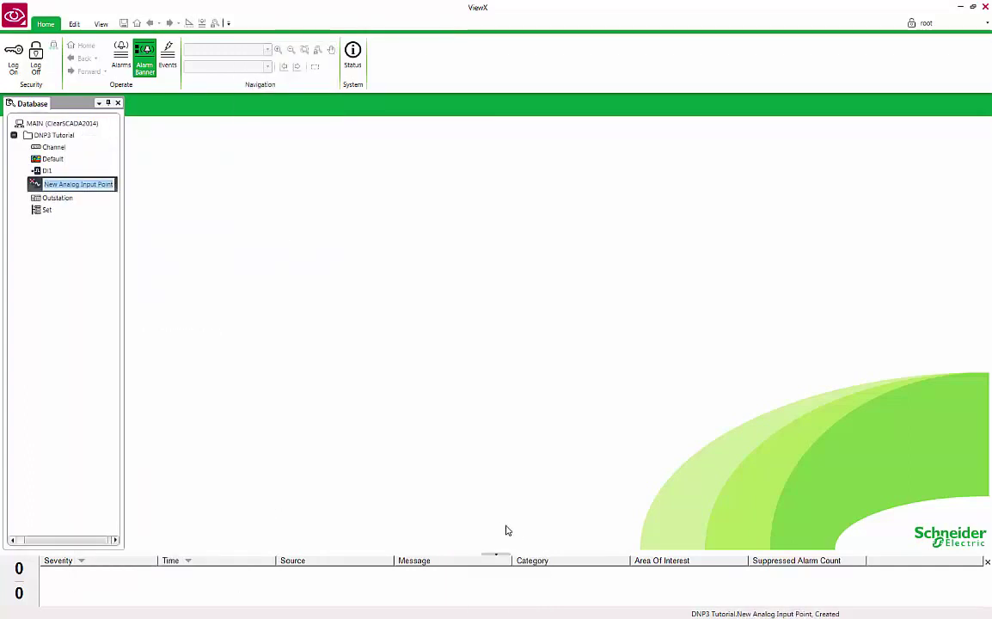
type("AI1")
key("Return")
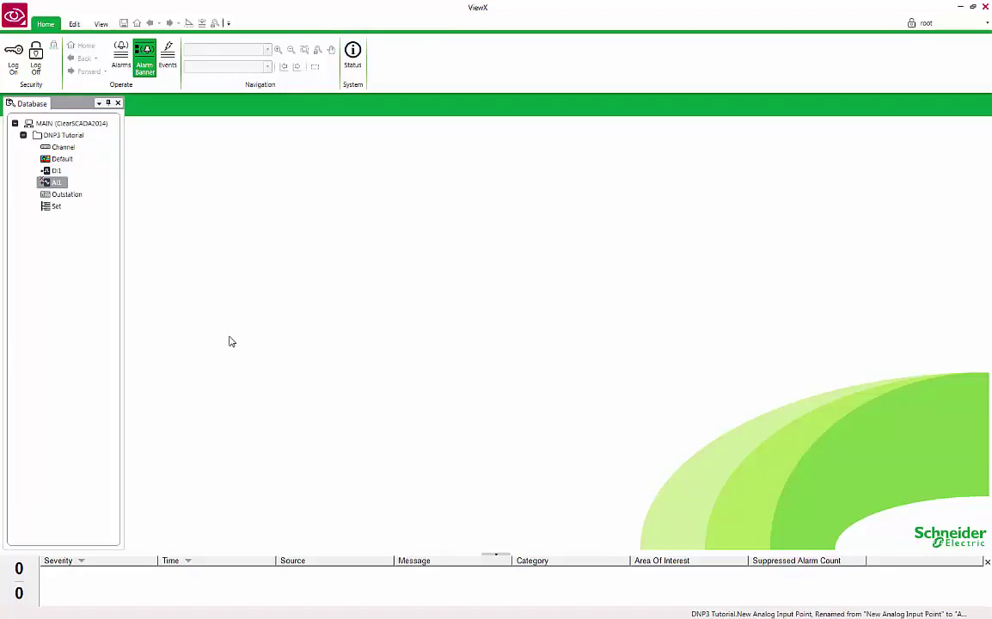
- Open AI1, mark it In Service, link it to DNP3 Tutorial.Outstation, and set point number 1
double_click(57, 183)
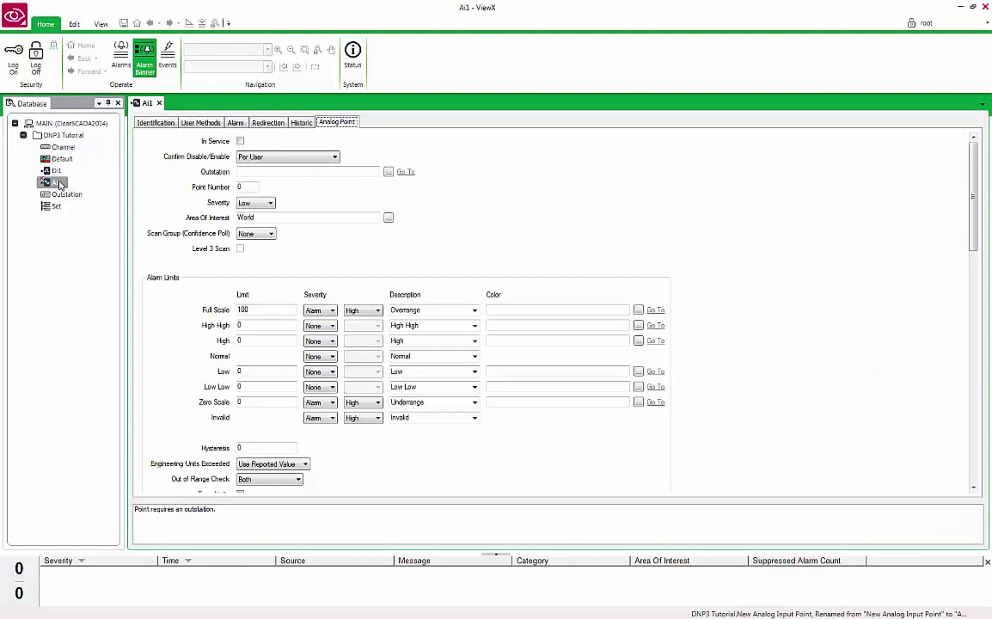
left_click(240, 141)
left_click(239, 142)
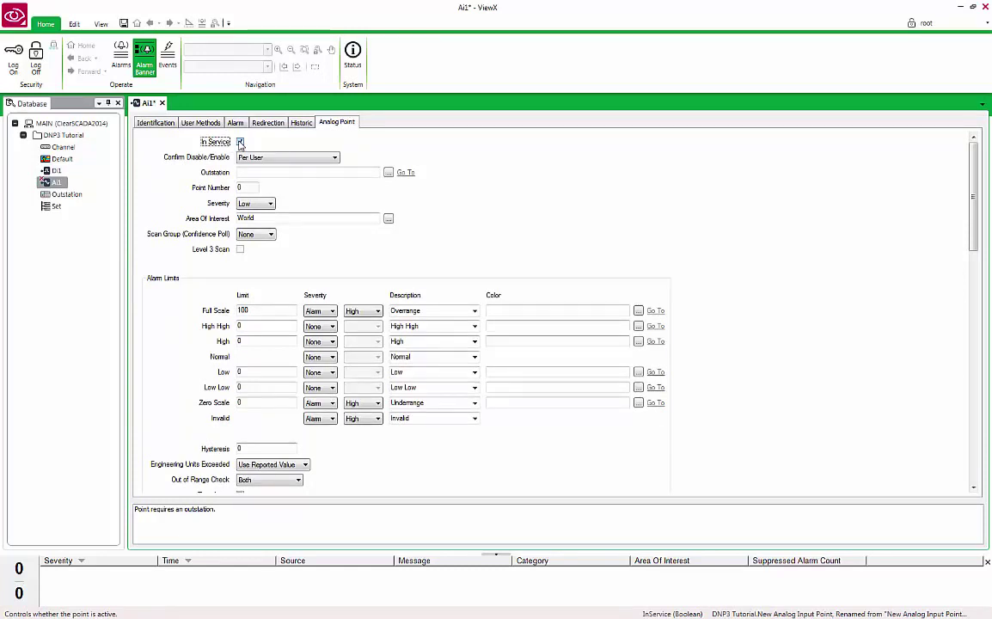
left_click(388, 173)
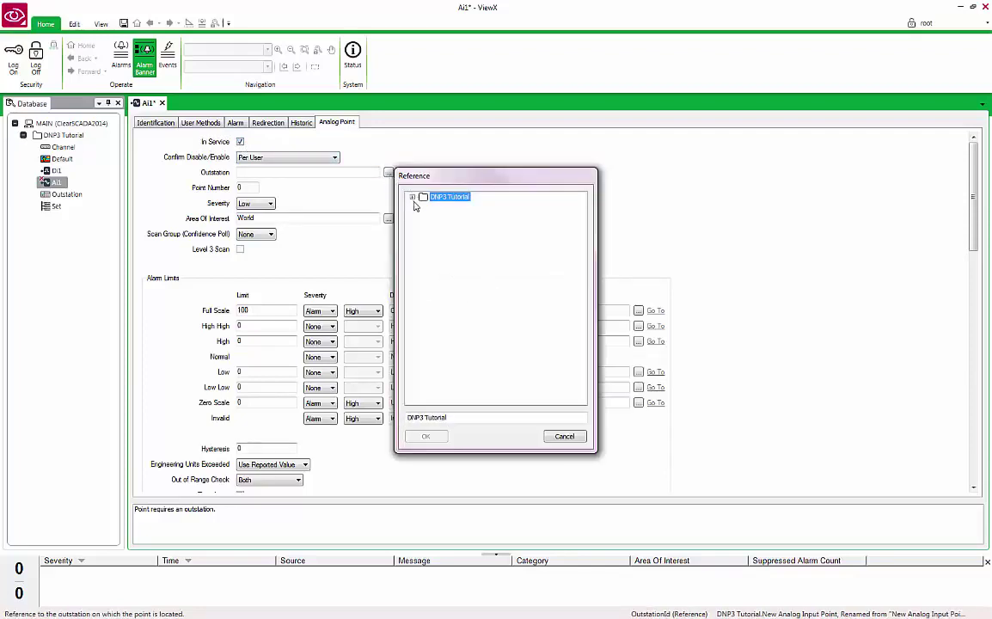
left_click(413, 197)
left_click(453, 207)
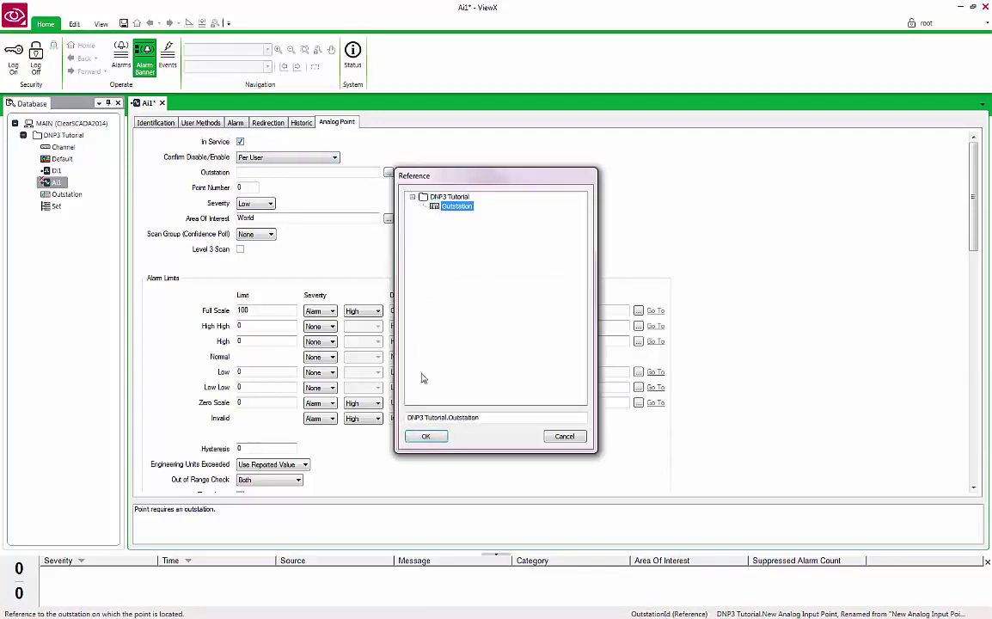
left_click(425, 438)
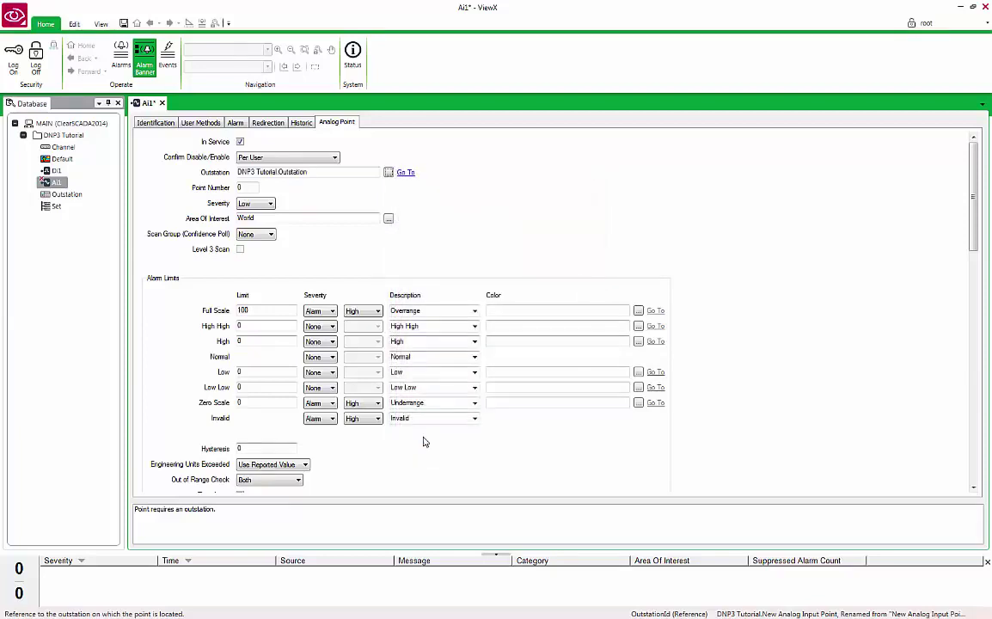
left_click(240, 187)
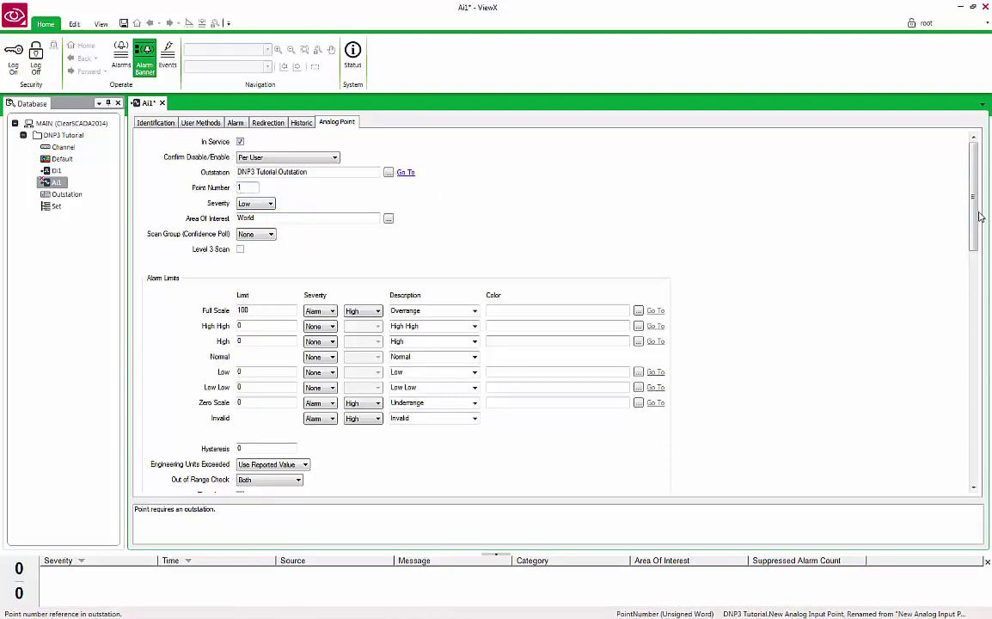
left_click_drag(975, 216, 984, 329)
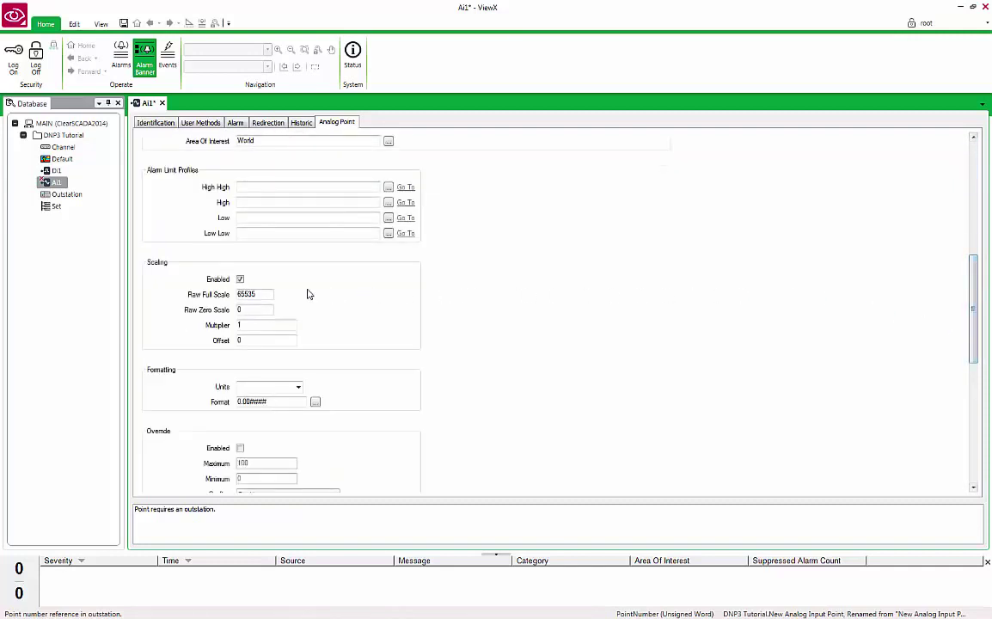
- Enter 1 as AI1's Raw Full Scale and set its Historic Data Filter to Static and Event Data
double_click(256, 294)
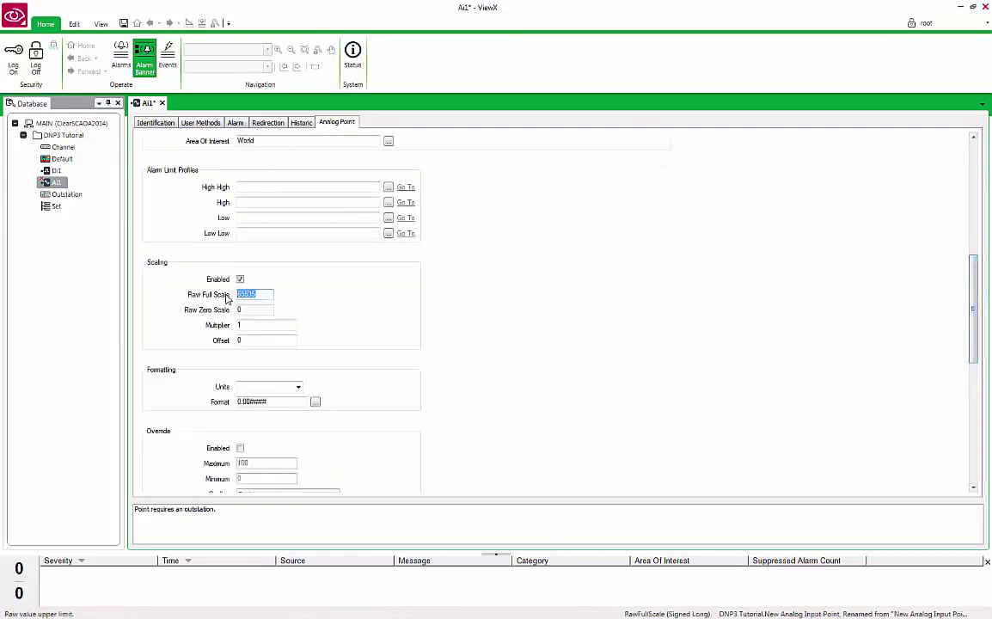
type("16385")
left_click_drag(977, 284, 989, 410)
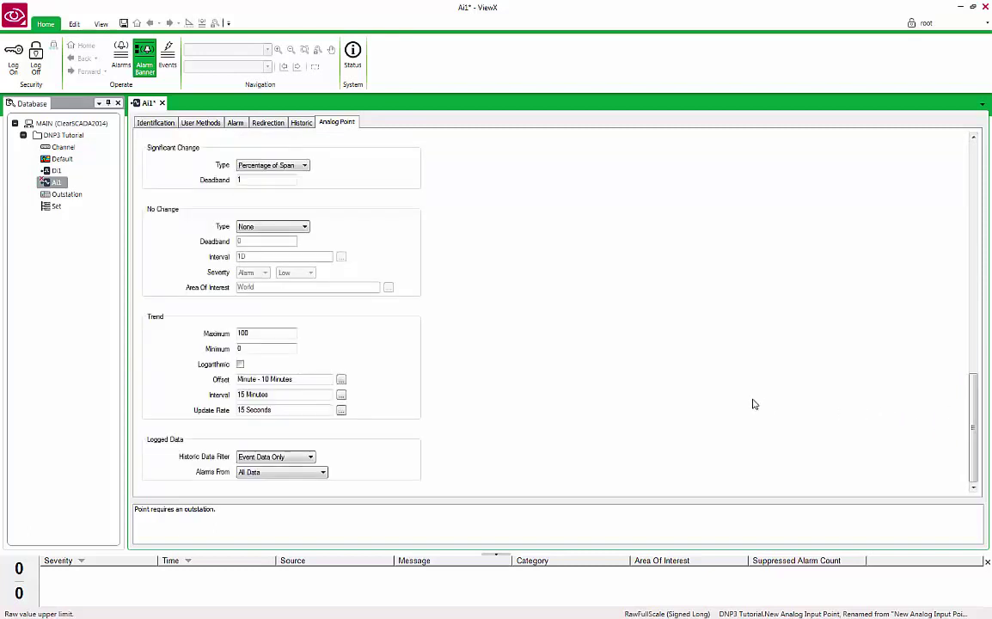
left_click(291, 456)
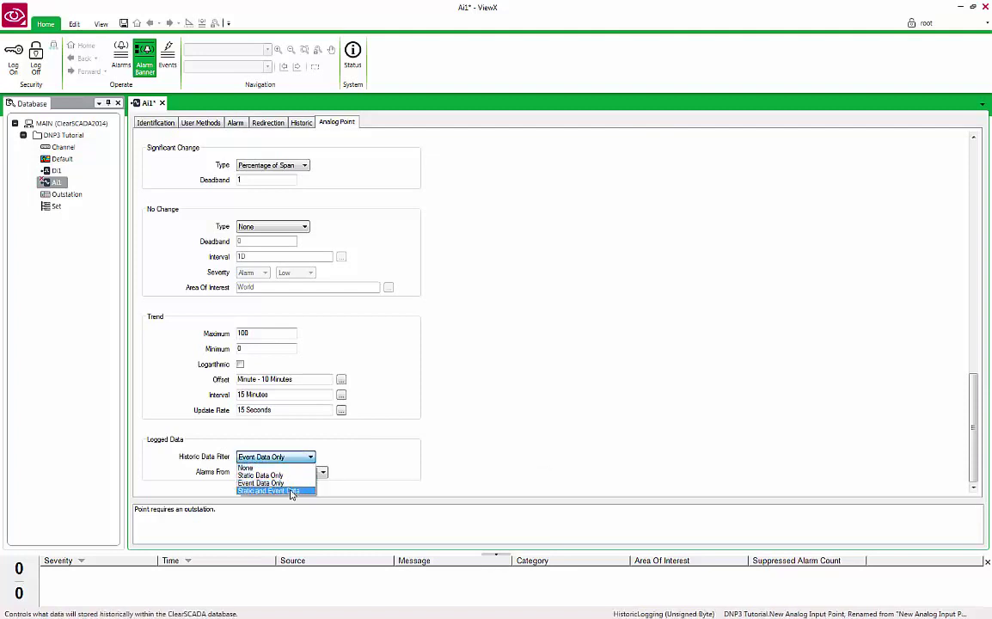
left_click(291, 492)
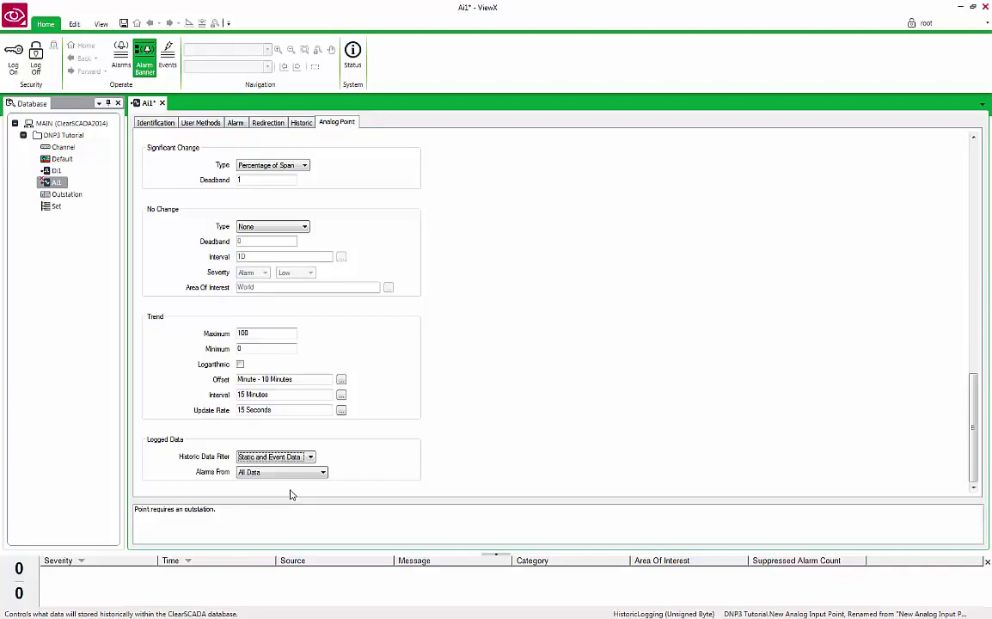
- Enable AI1's historic data and set its trend offset to Hour - 1 Hour
left_click(302, 123)
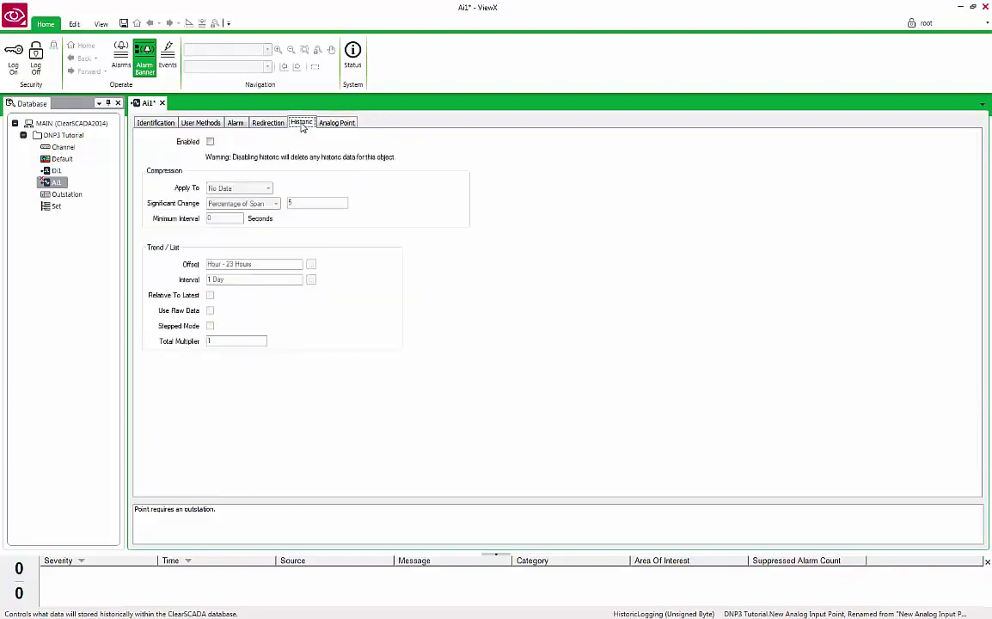
left_click(210, 142)
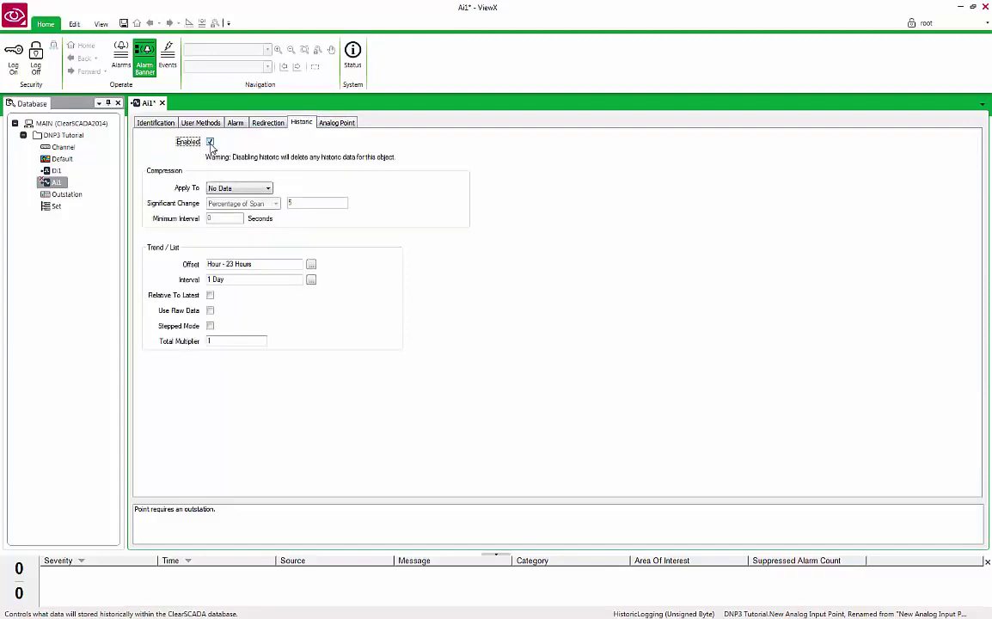
left_click(311, 266)
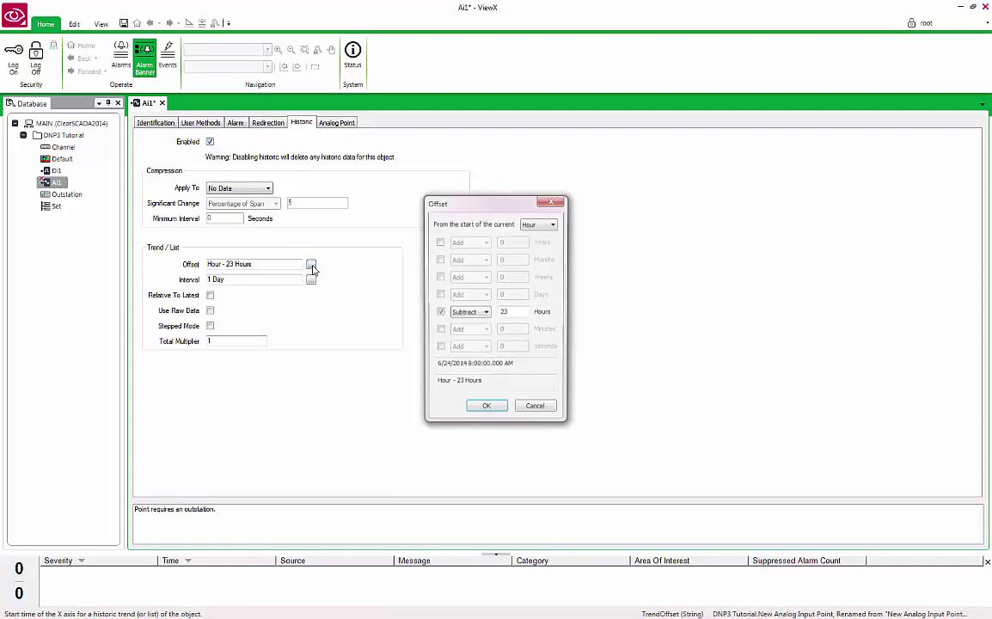
double_click(505, 313)
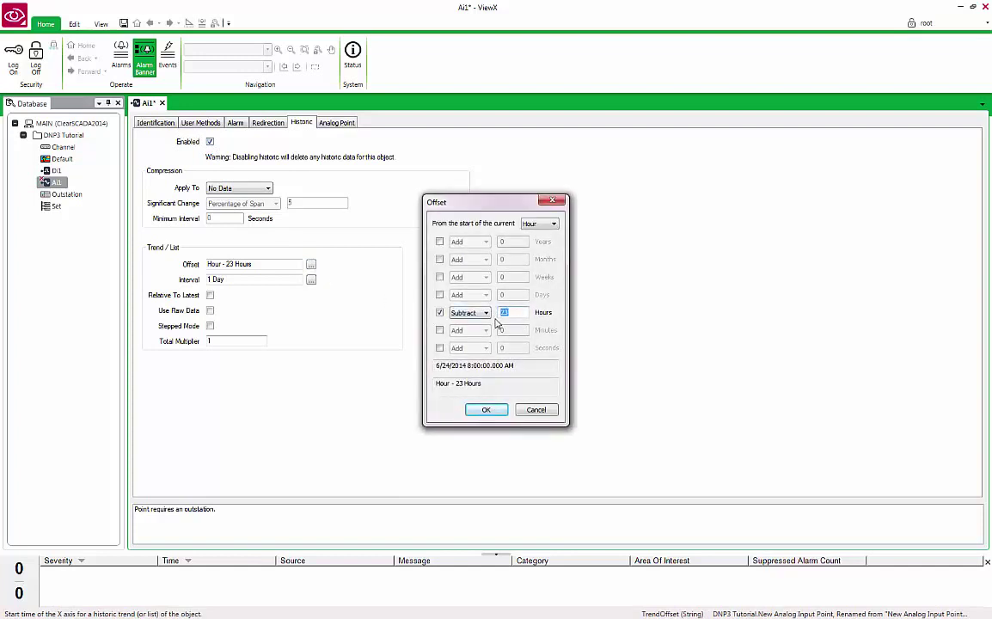
type("1")
left_click(486, 410)
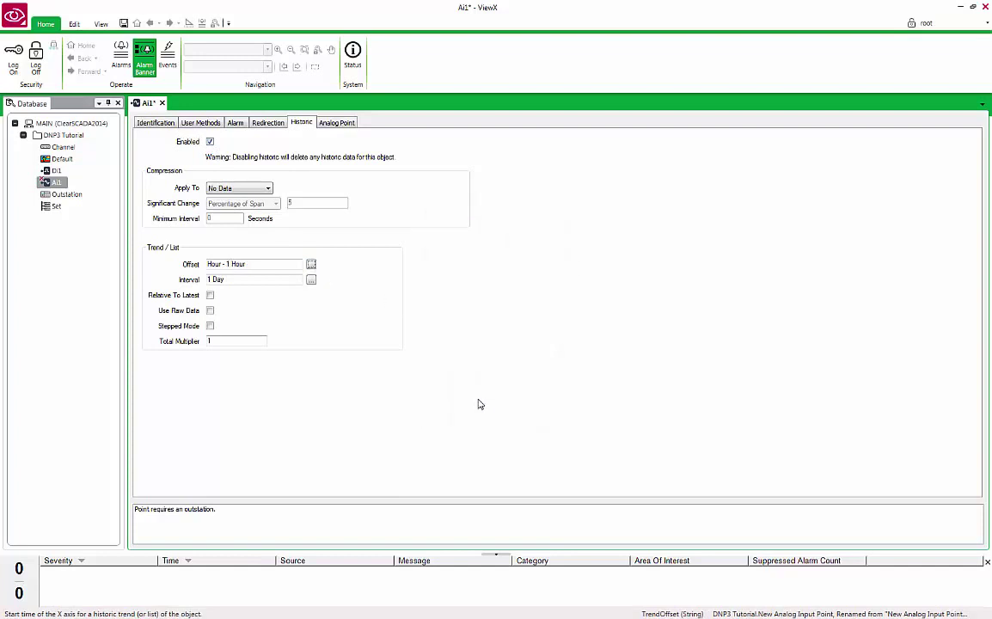
- Set AI1's trend interval to 2 Hours with Use Raw Data, then save and close AI1
left_click(312, 280)
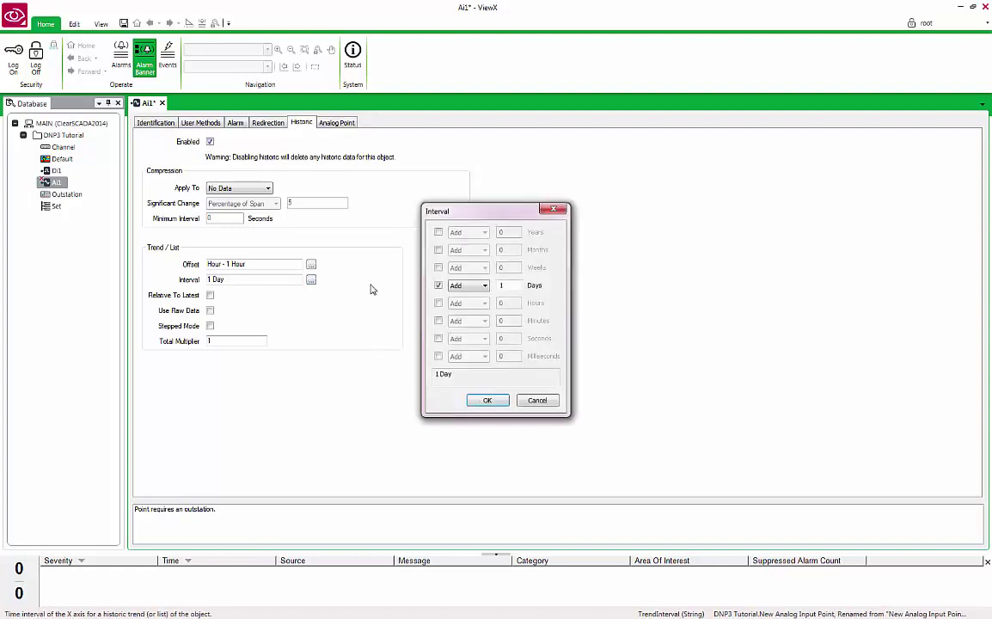
left_click(439, 286)
left_click(439, 304)
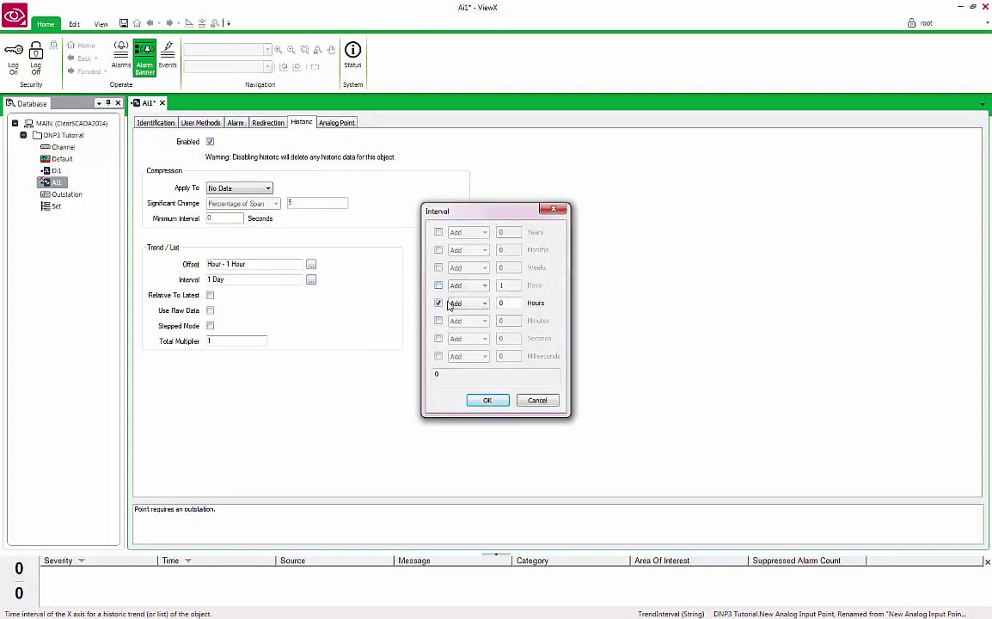
double_click(498, 304)
type("2")
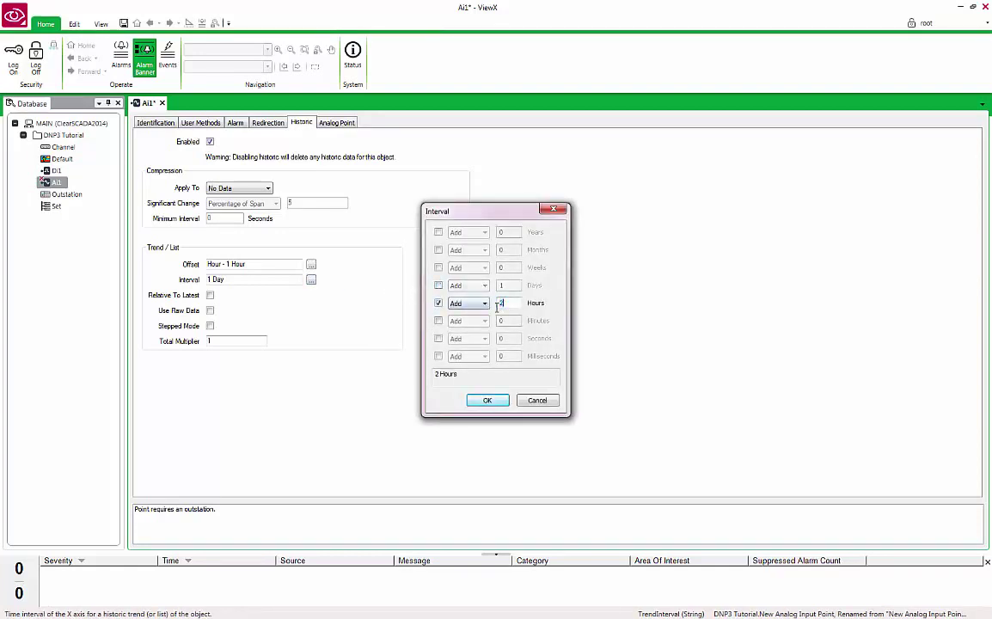
left_click(488, 401)
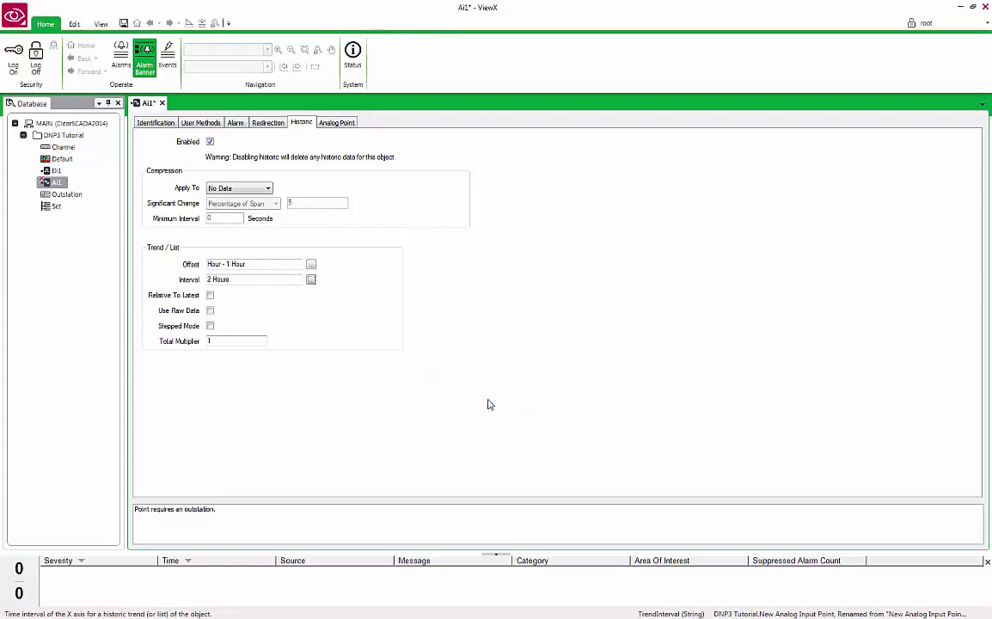
left_click(211, 312)
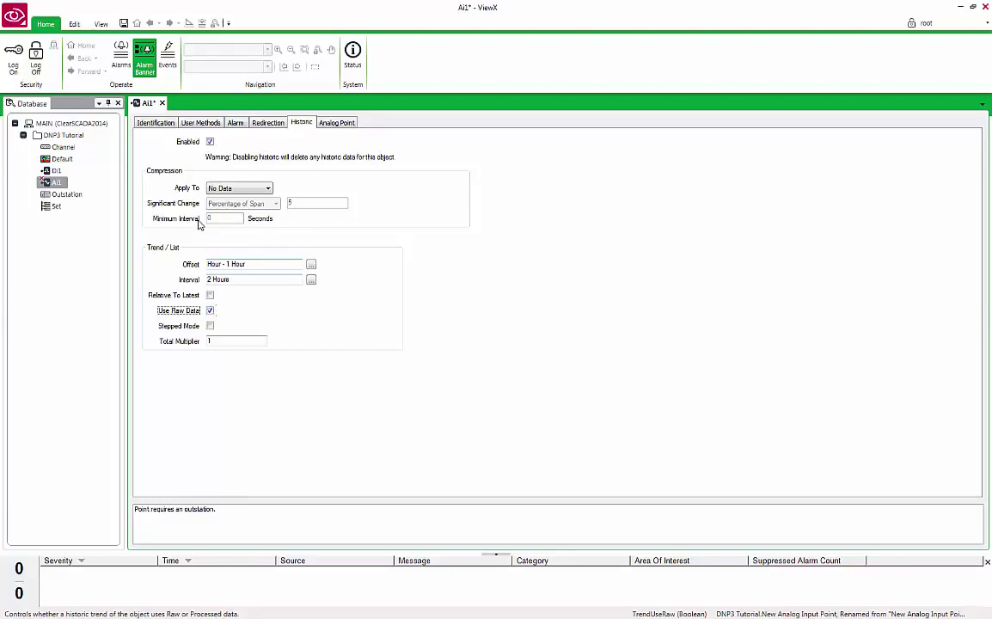
left_click(124, 24)
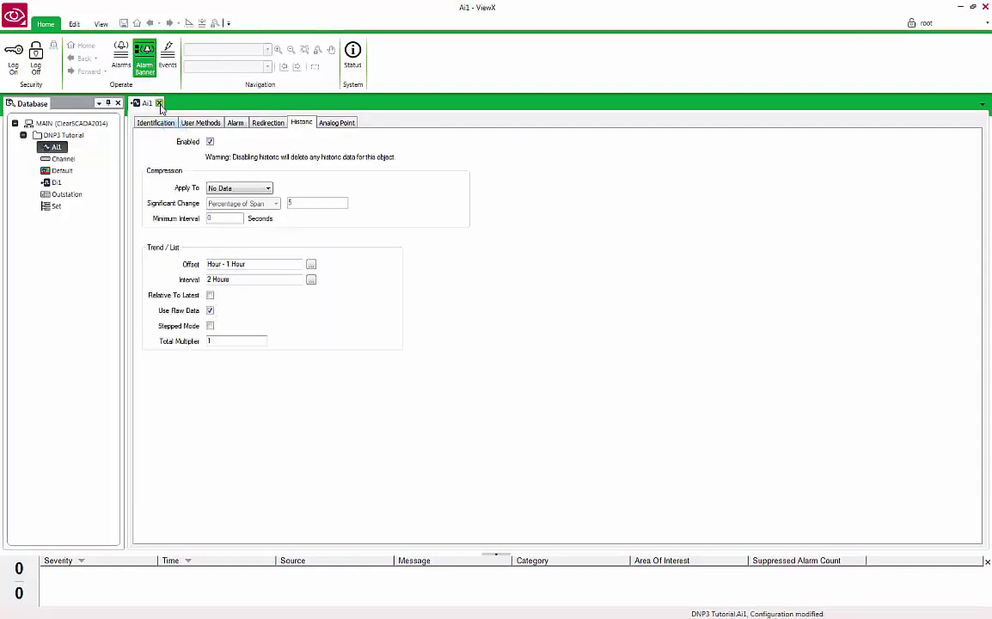
left_click(159, 105)
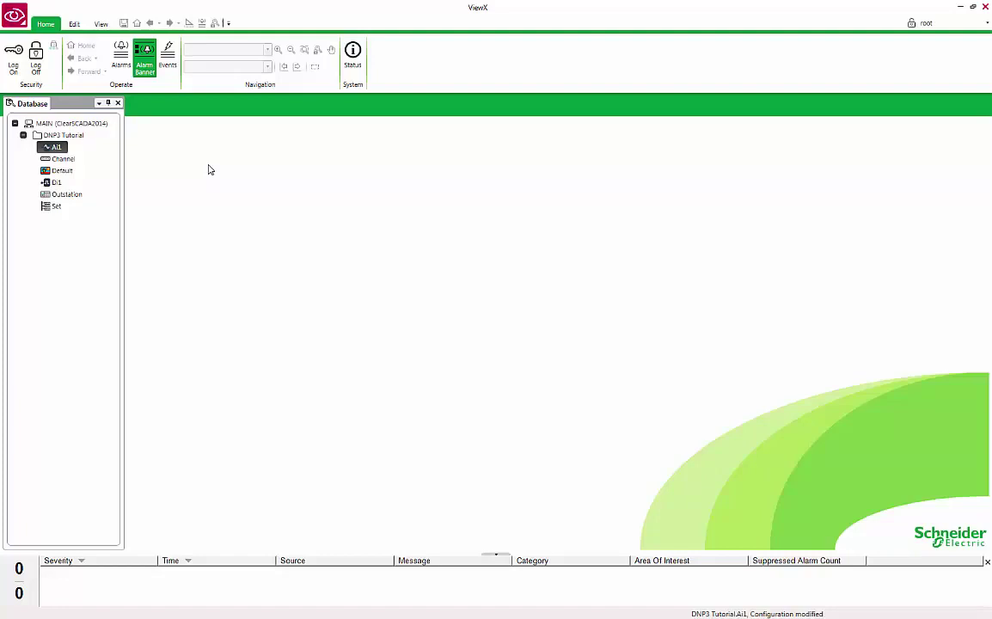
- On the Default mimic, place AI1's Name, Formatted Value and Last Updated fields side by side
double_click(69, 173)
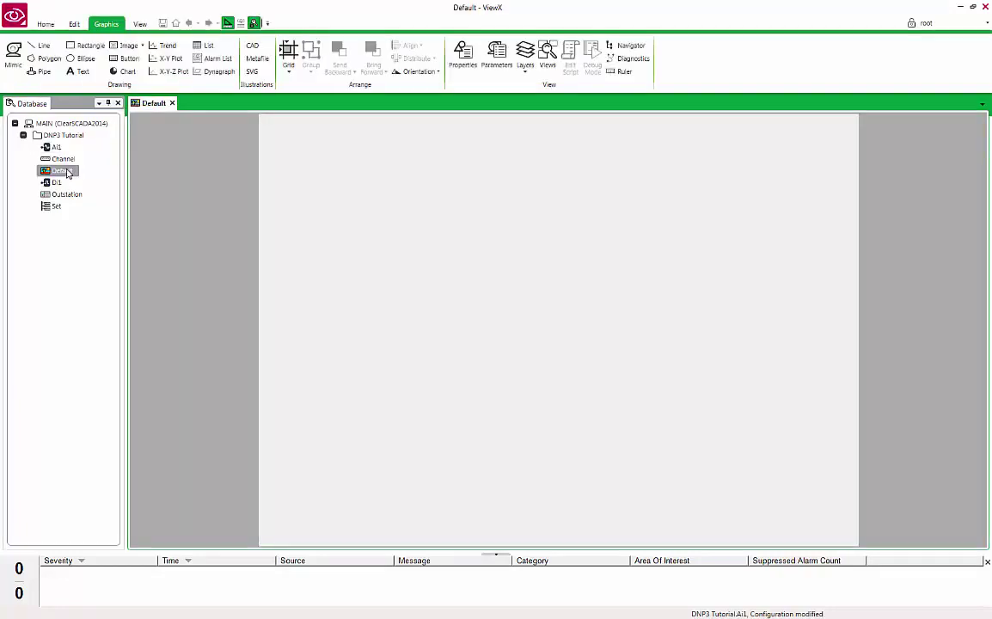
left_click_drag(58, 151, 301, 135)
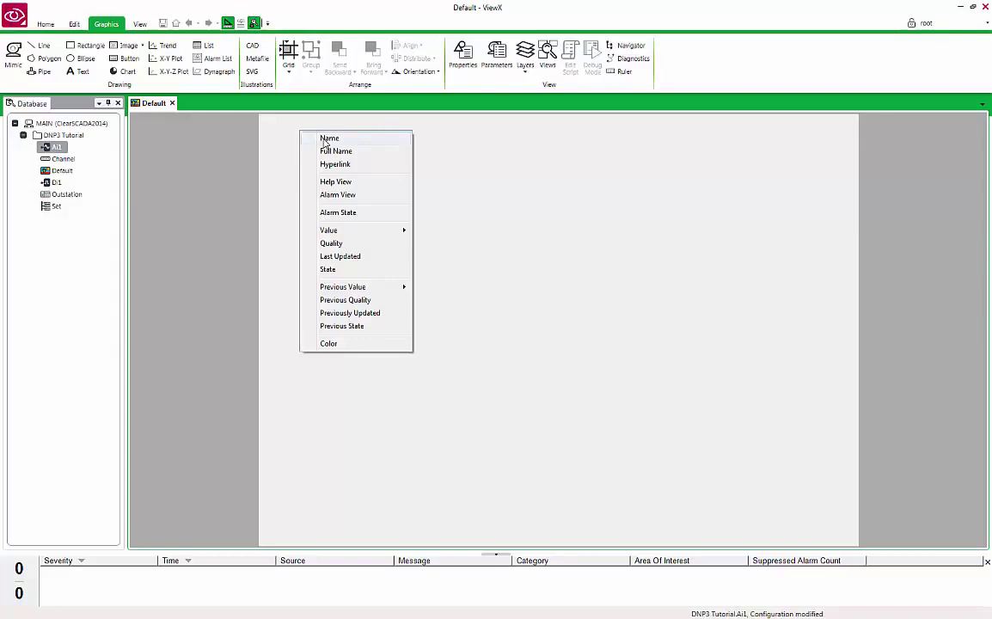
left_click(327, 139)
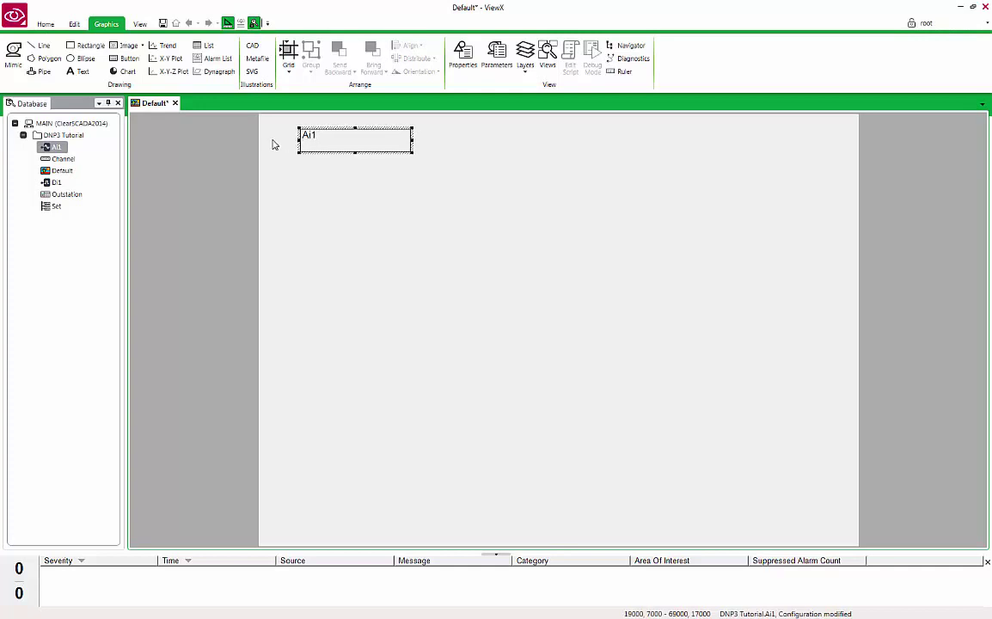
left_click_drag(55, 147, 441, 134)
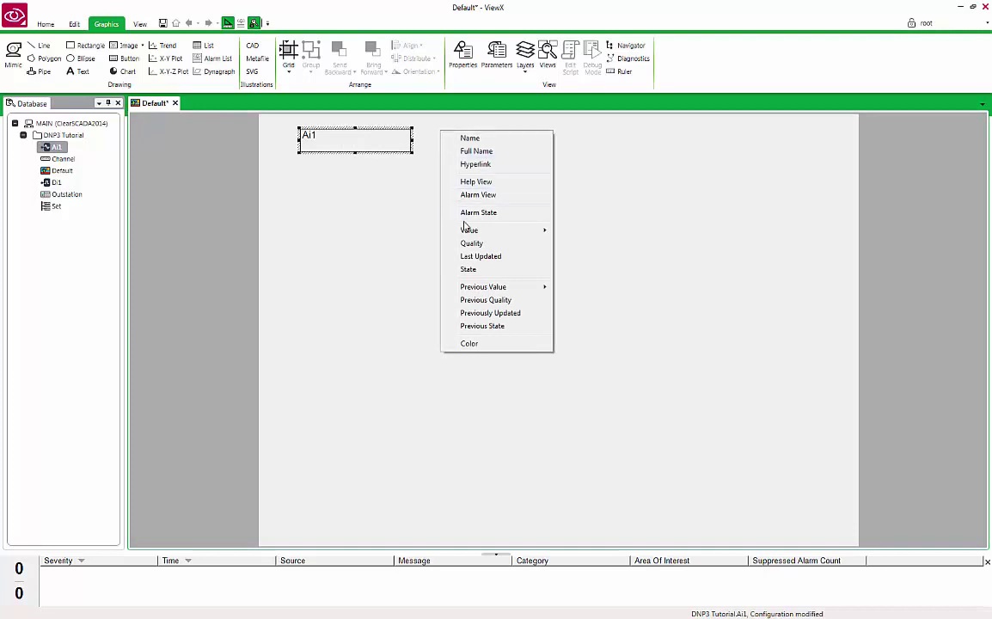
mouse_move(465, 232)
left_click(577, 245)
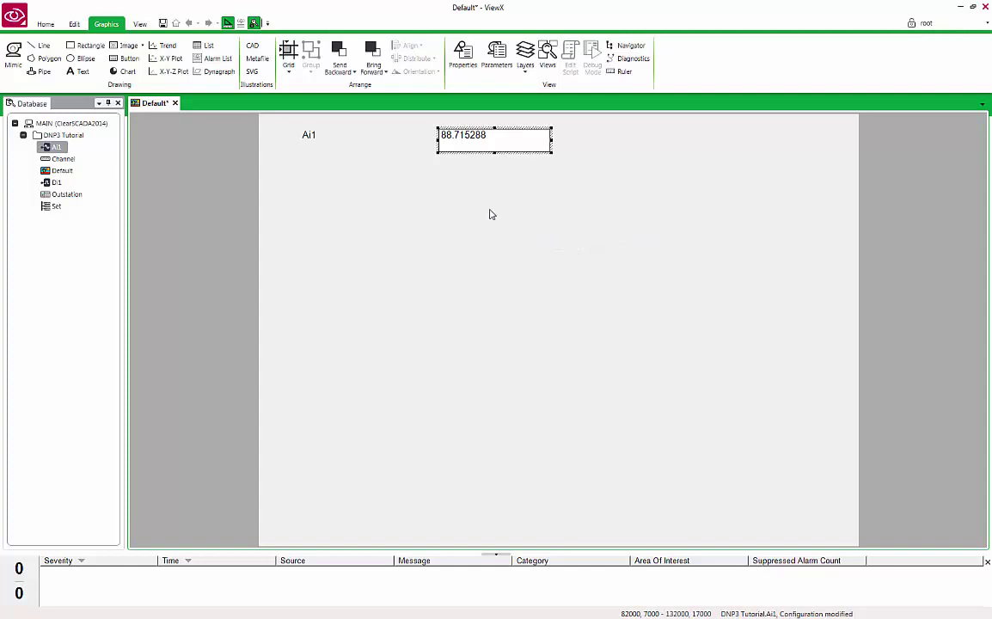
left_click_drag(56, 147, 566, 134)
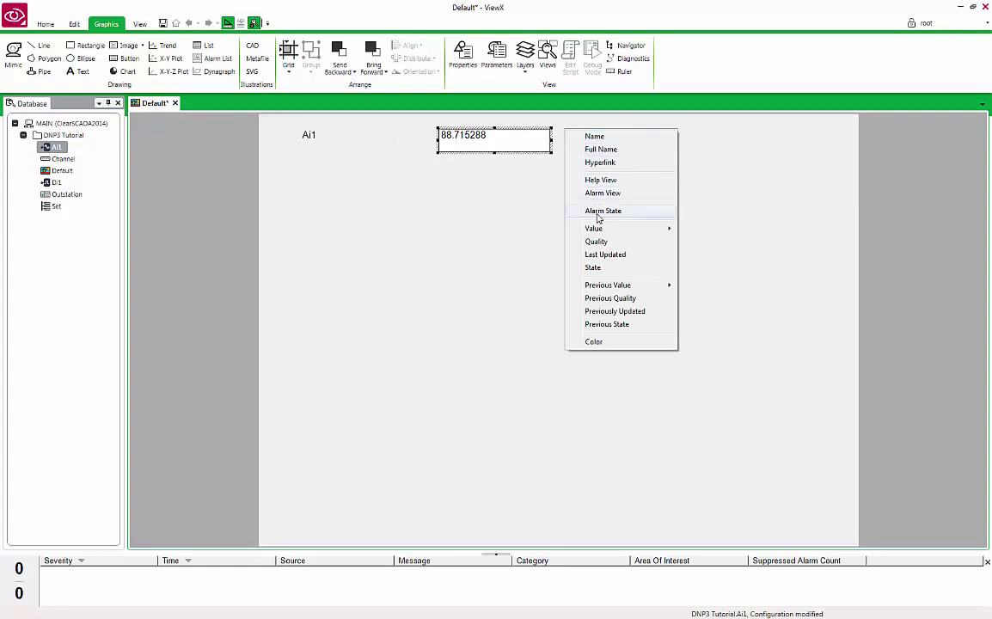
left_click(596, 256)
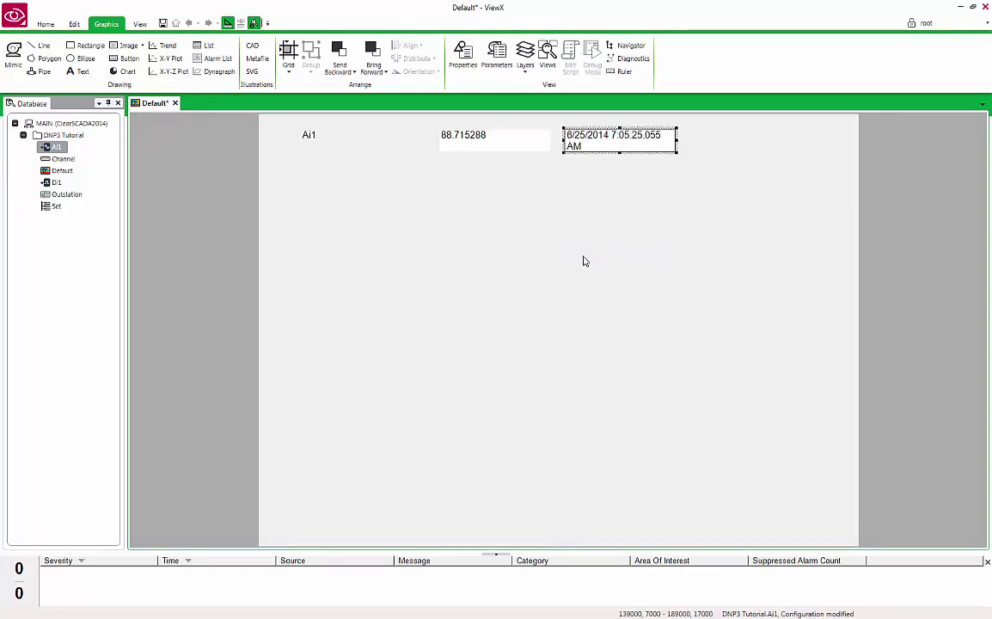
left_click_drag(479, 147, 416, 146)
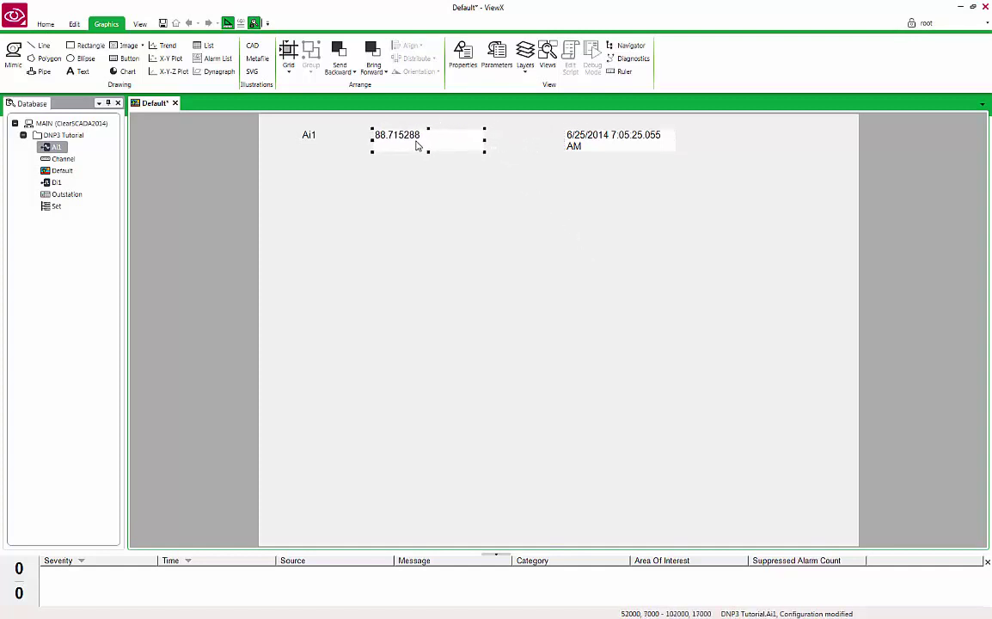
- Move AI1's timestamp beside its value and add DI1's Name and State fields below AI1
left_click_drag(596, 148, 532, 150)
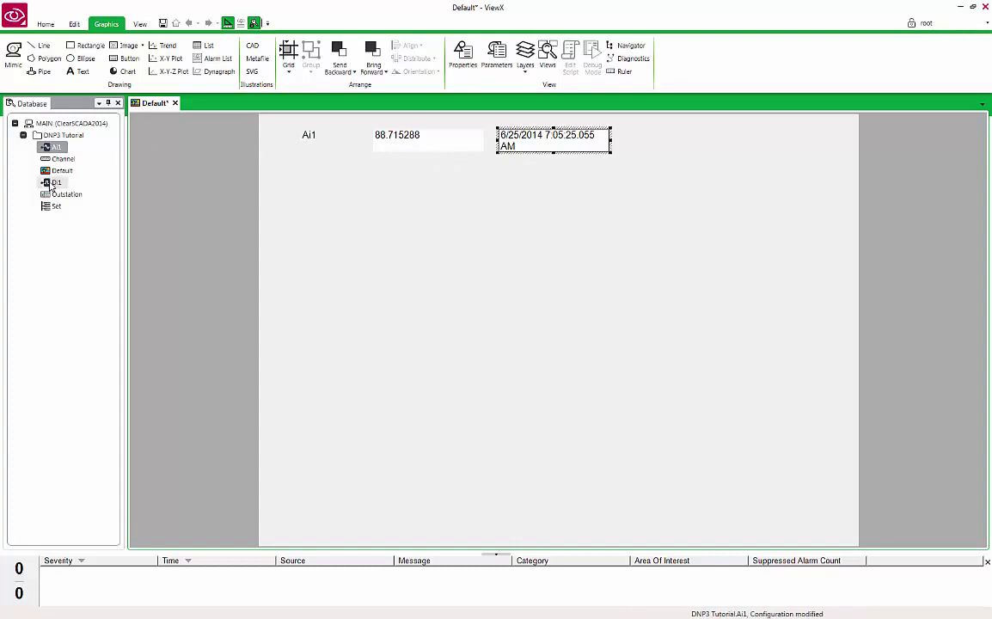
left_click_drag(50, 185, 289, 182)
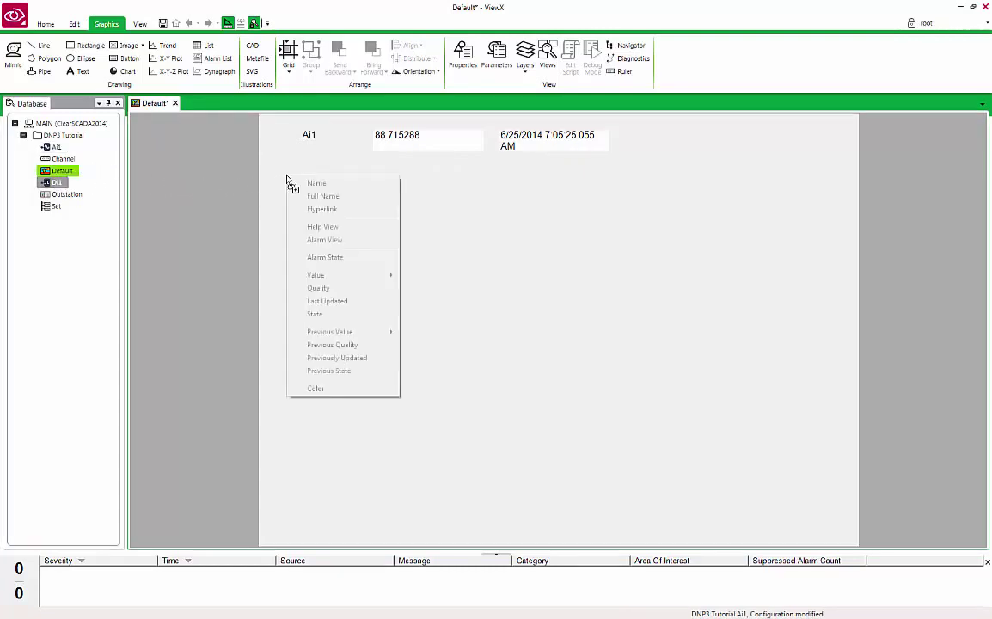
left_click(315, 184)
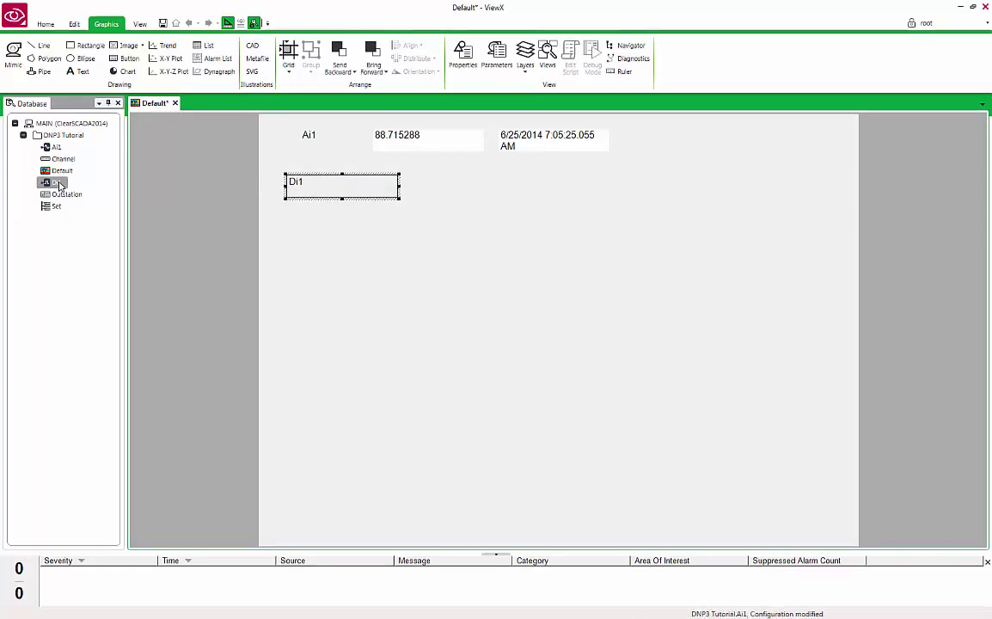
left_click_drag(59, 184, 425, 179)
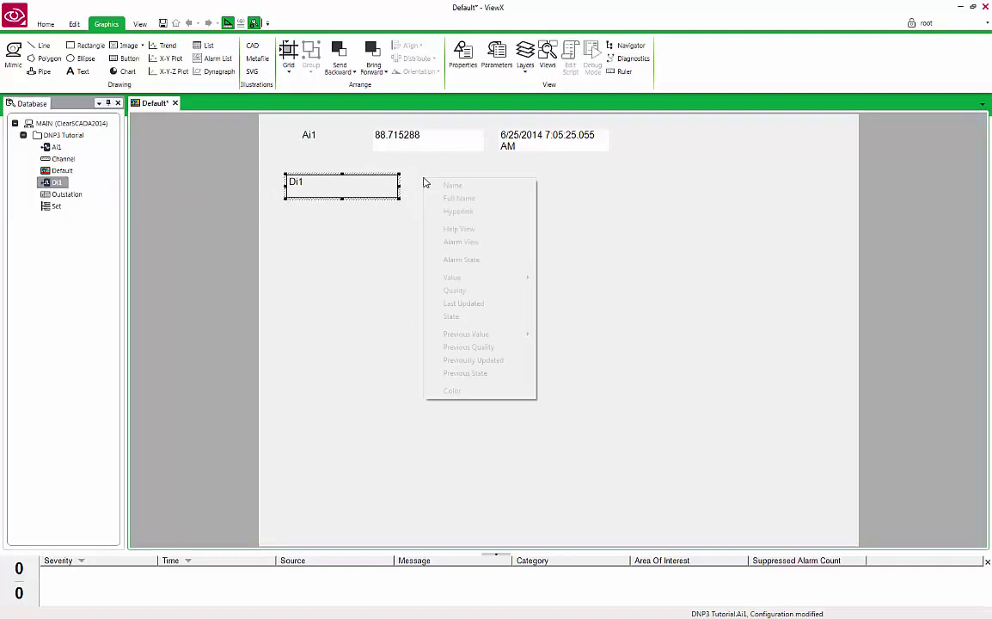
left_click(451, 317)
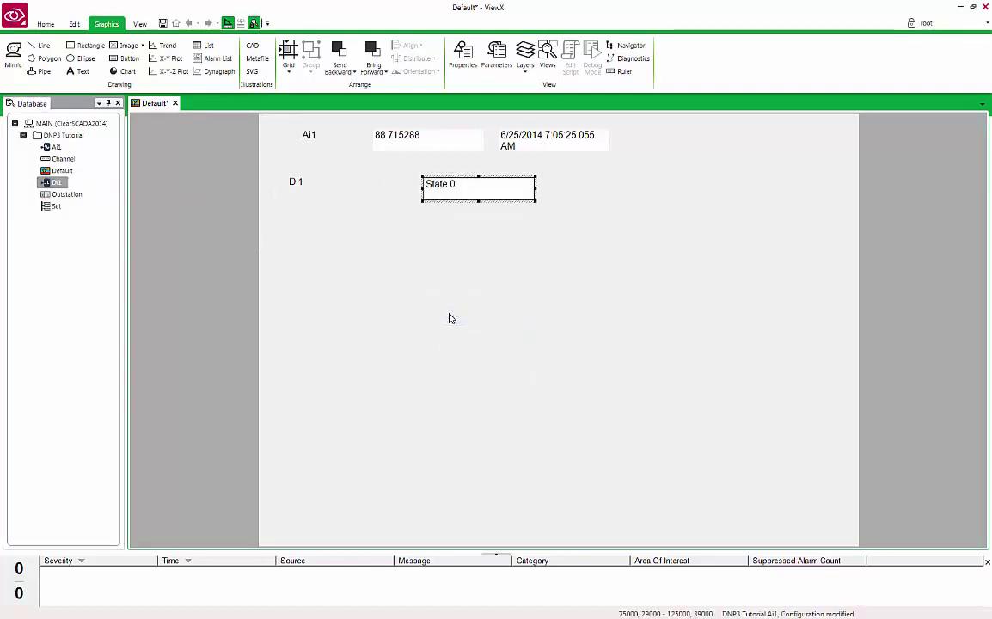
- Add DI1's Last Updated field and align the Di1 row's three boxes under the Ai1 row
left_click(66, 187)
left_click_drag(67, 187, 576, 181)
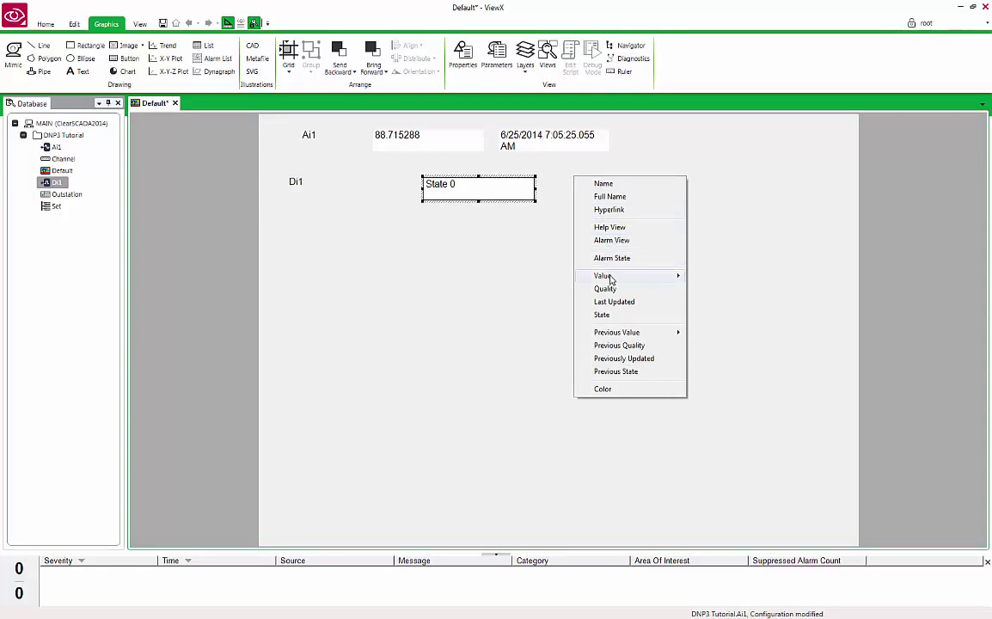
left_click(610, 302)
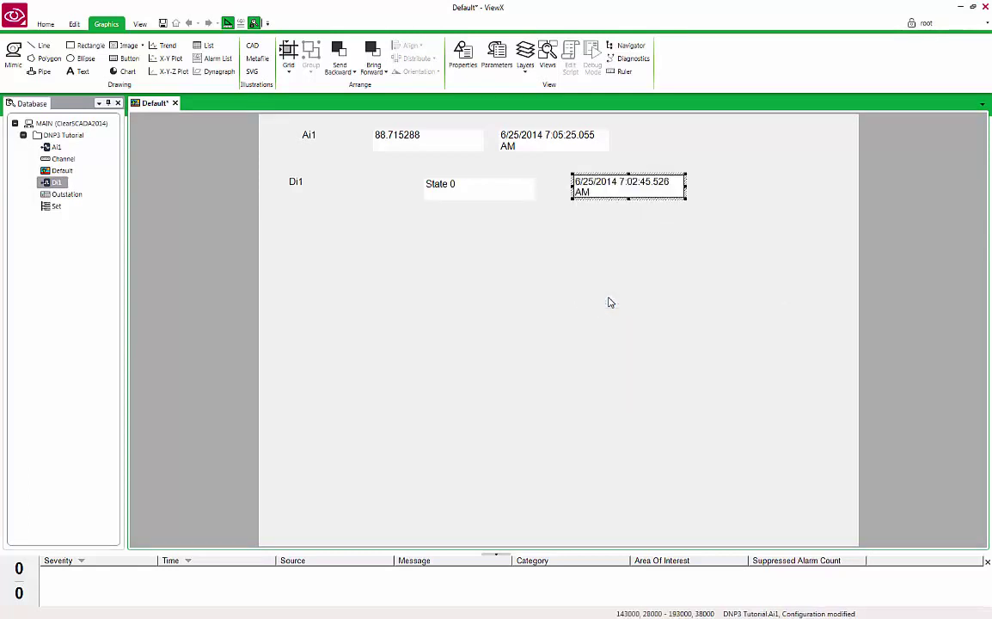
left_click_drag(477, 196, 425, 190)
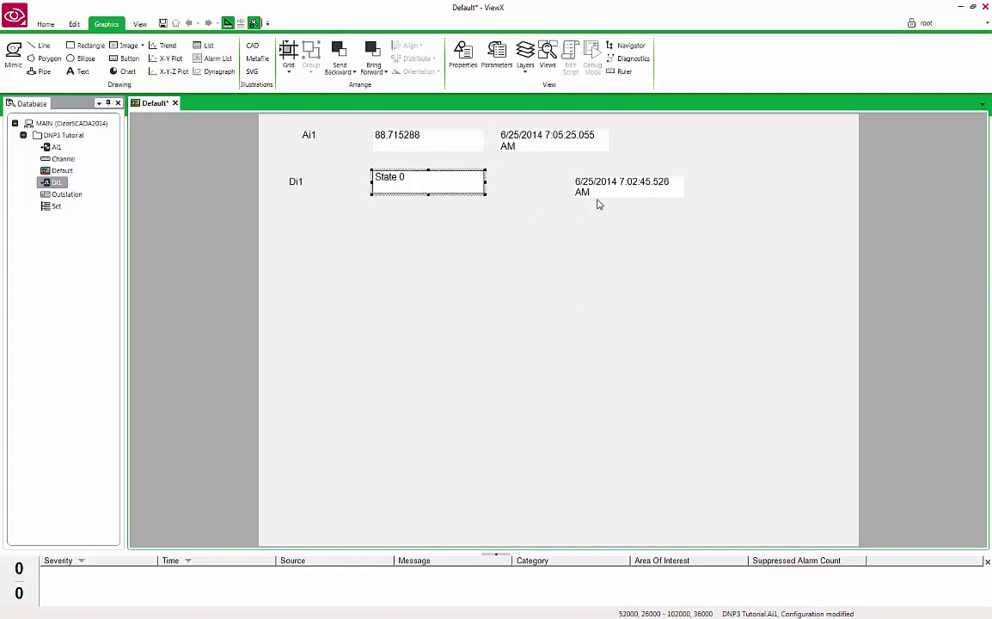
left_click_drag(600, 193, 529, 187)
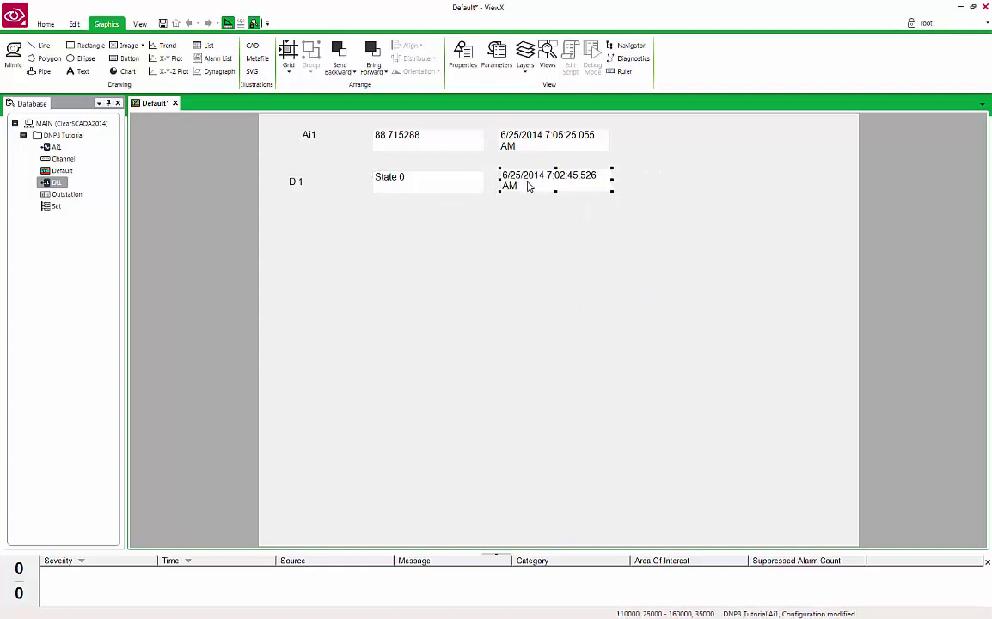
left_click(529, 188)
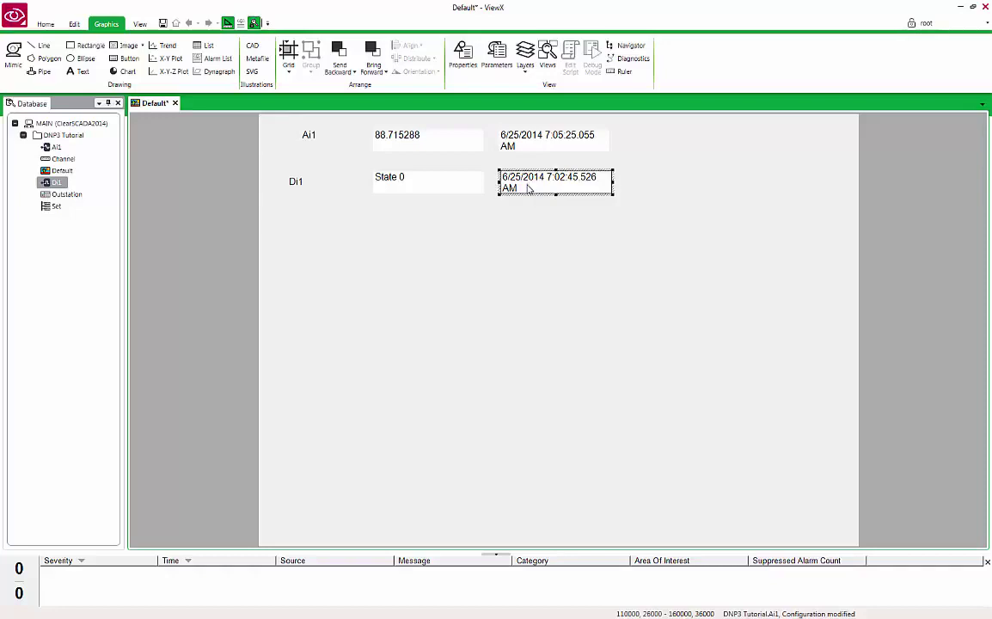
left_click_drag(298, 187, 312, 183)
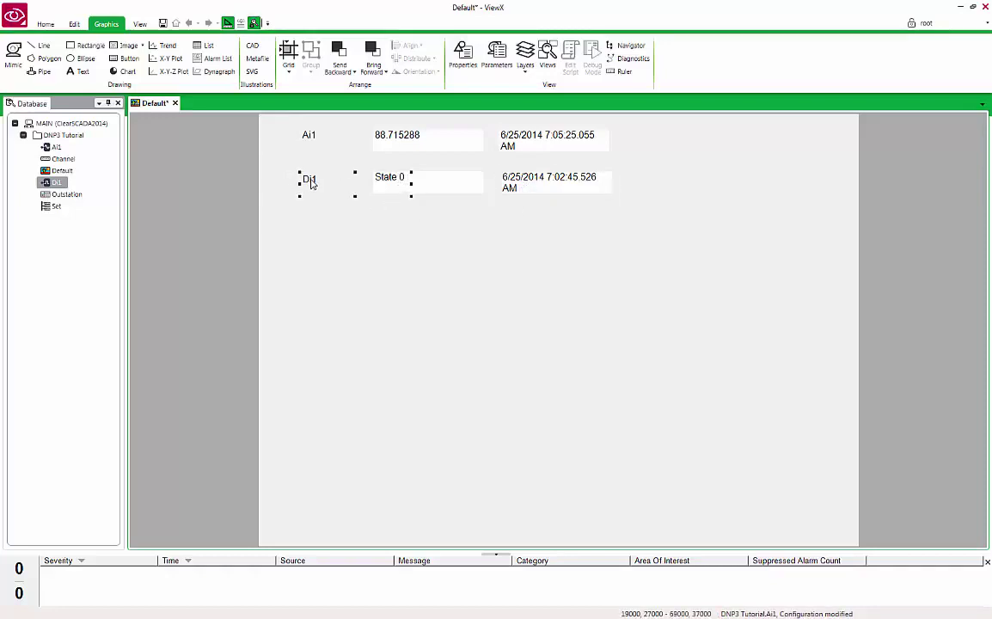
- Deselect everything, save the Default mimic with its AI1 and DI1 rows, and close it
left_click(323, 221)
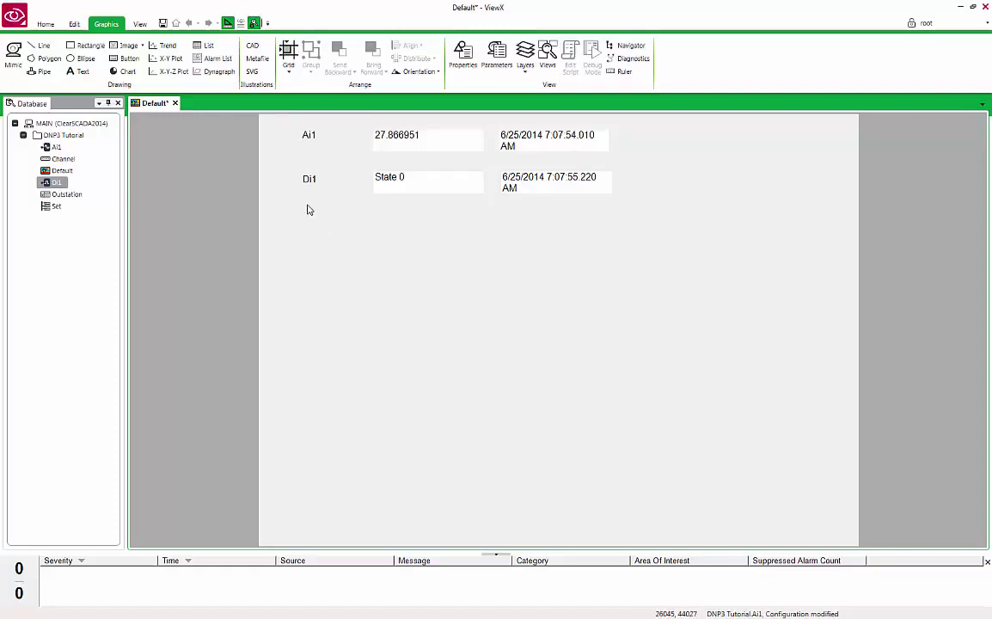
left_click(162, 24)
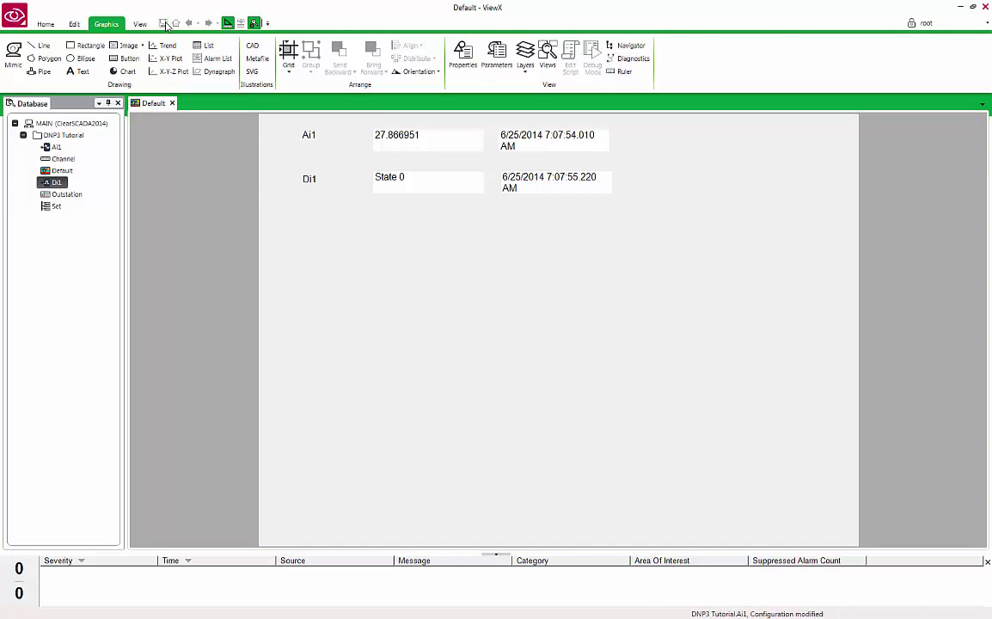
left_click(171, 103)
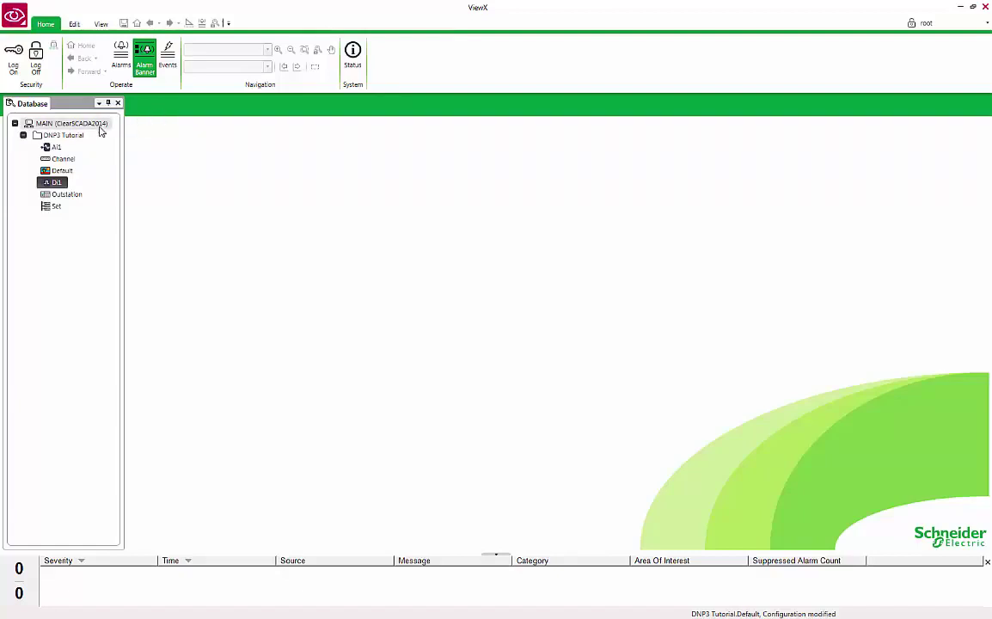
- Create a new trend named 'Trend' in the DNP3 Tutorial folder and open it
left_click(60, 135)
right_click(62, 138)
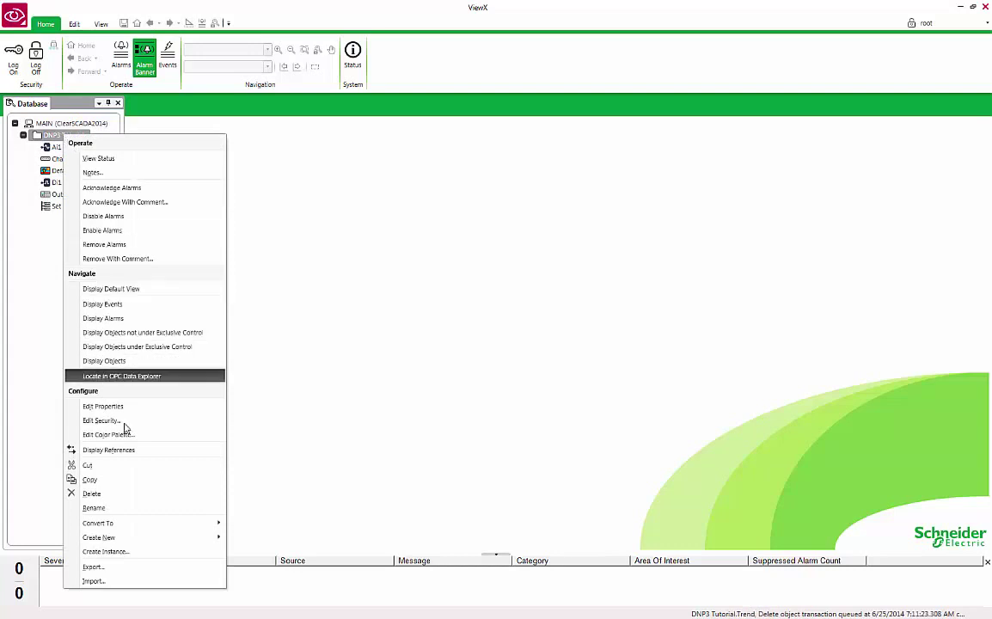
mouse_move(127, 538)
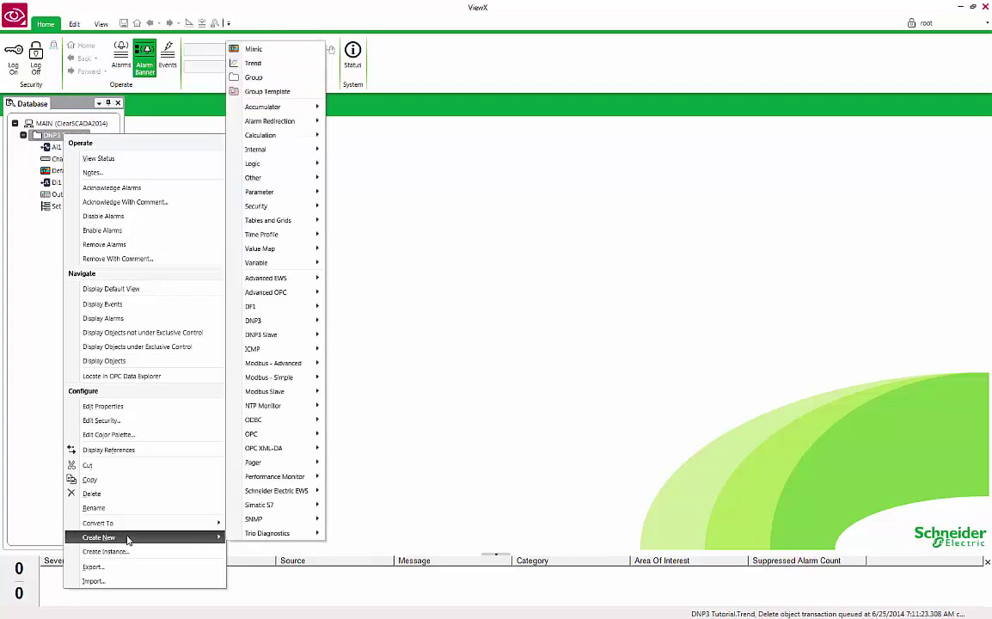
left_click(258, 64)
type("Trend")
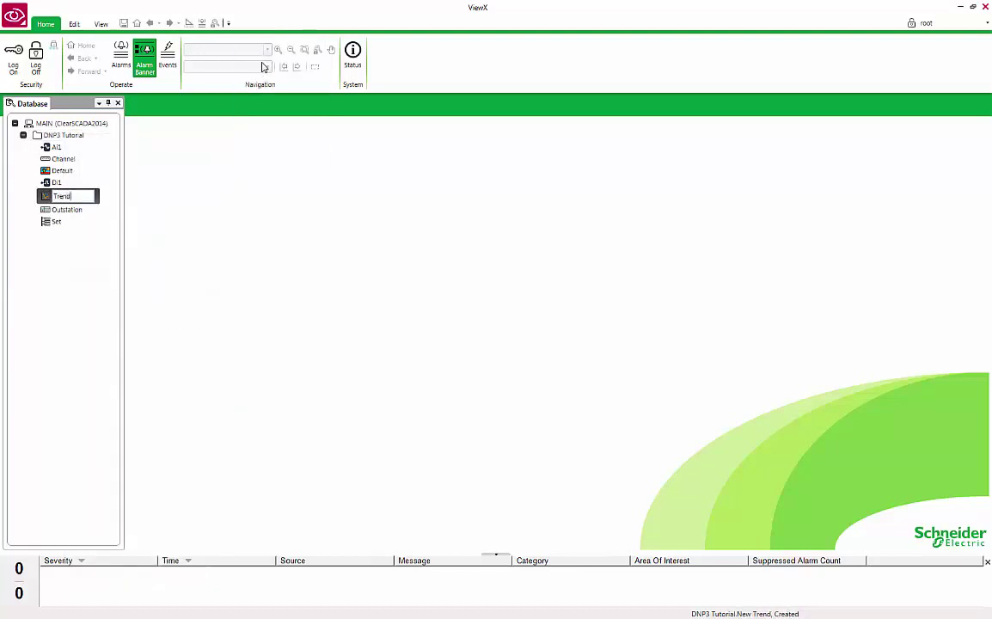
key("Return")
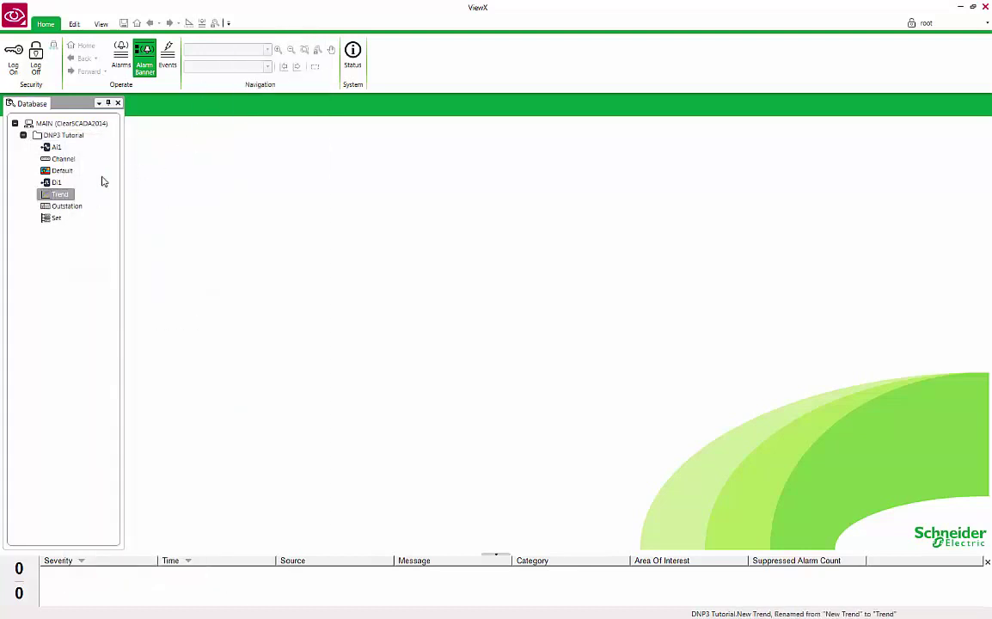
double_click(55, 192)
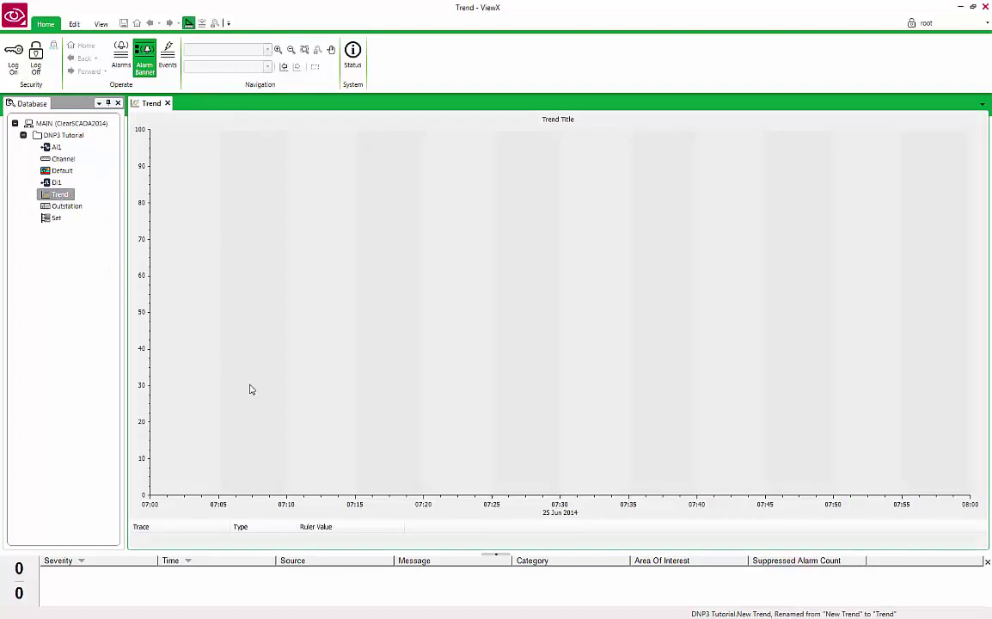
- Switch the trend chart's time axis to a custom 'Other...' time range
right_click(505, 502)
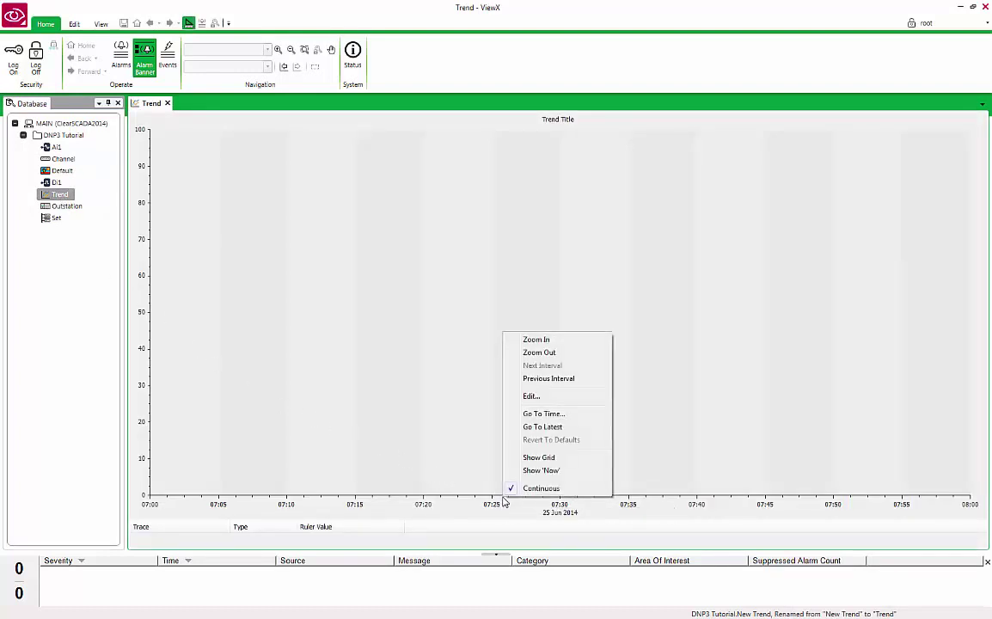
left_click(531, 397)
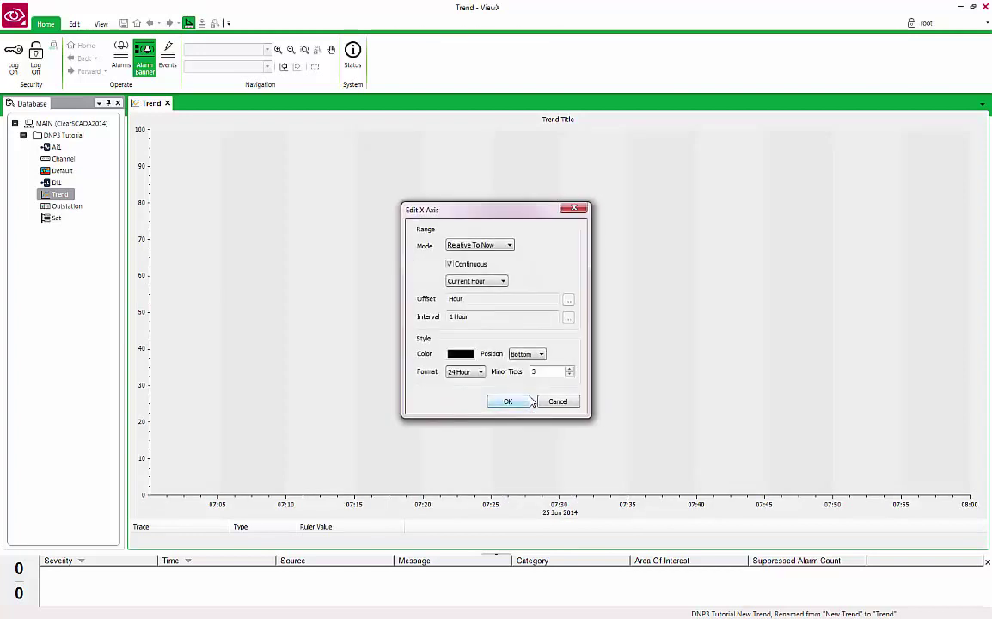
left_click(502, 281)
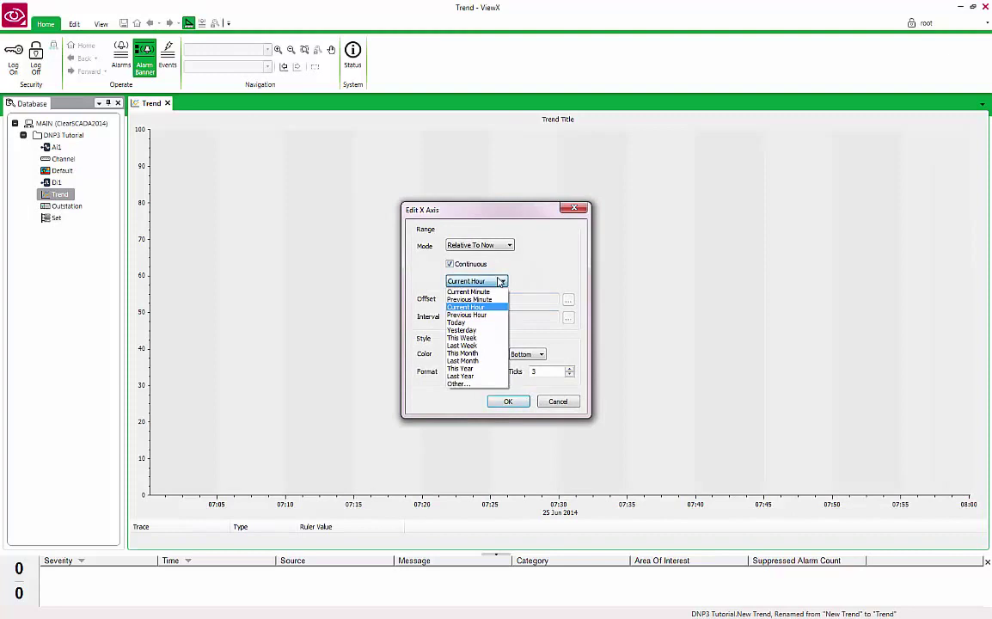
left_click(470, 384)
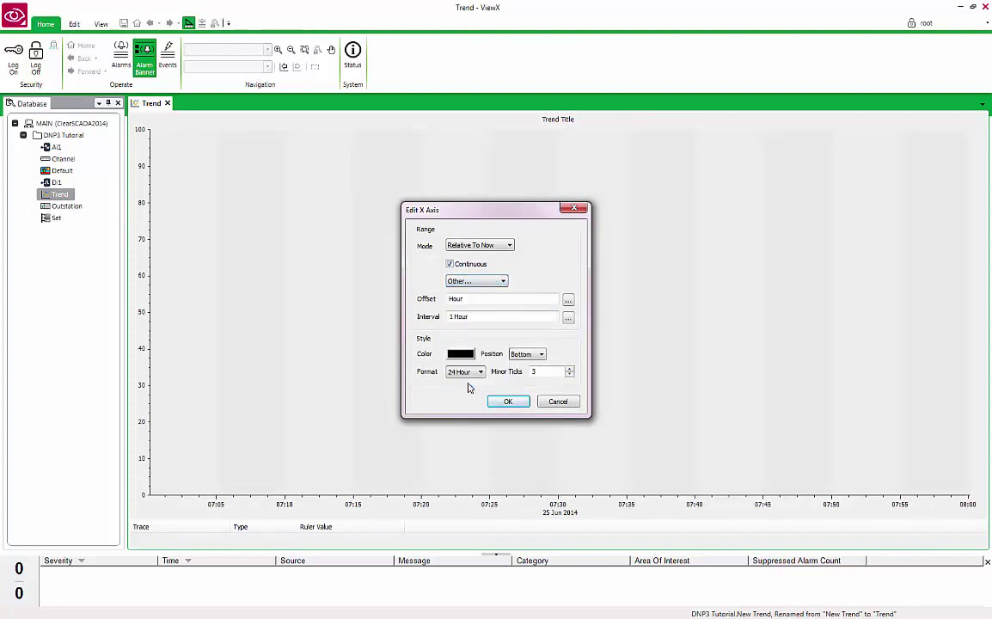
- Offset the time axis back 1 hour and set a 2 Hour interval, spanning 06:00 to 08:00
left_click(568, 302)
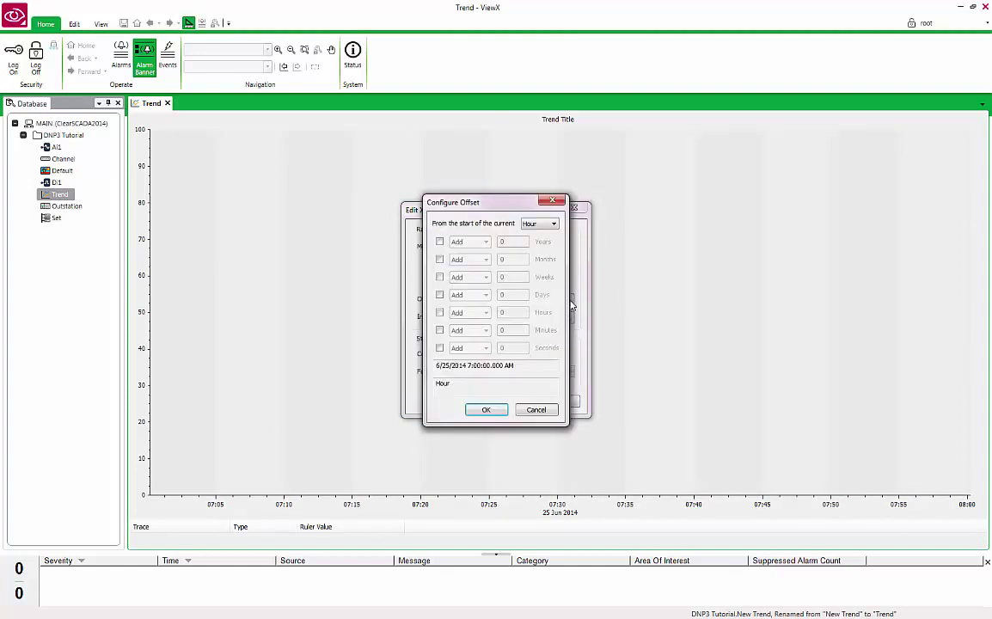
left_click(441, 313)
left_click(469, 313)
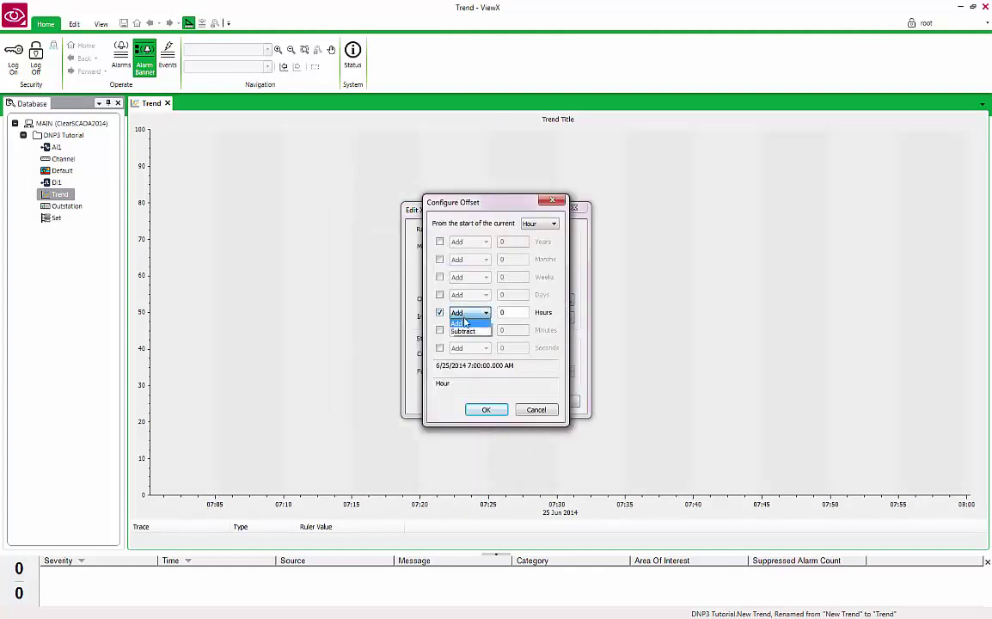
left_click(463, 333)
double_click(500, 313)
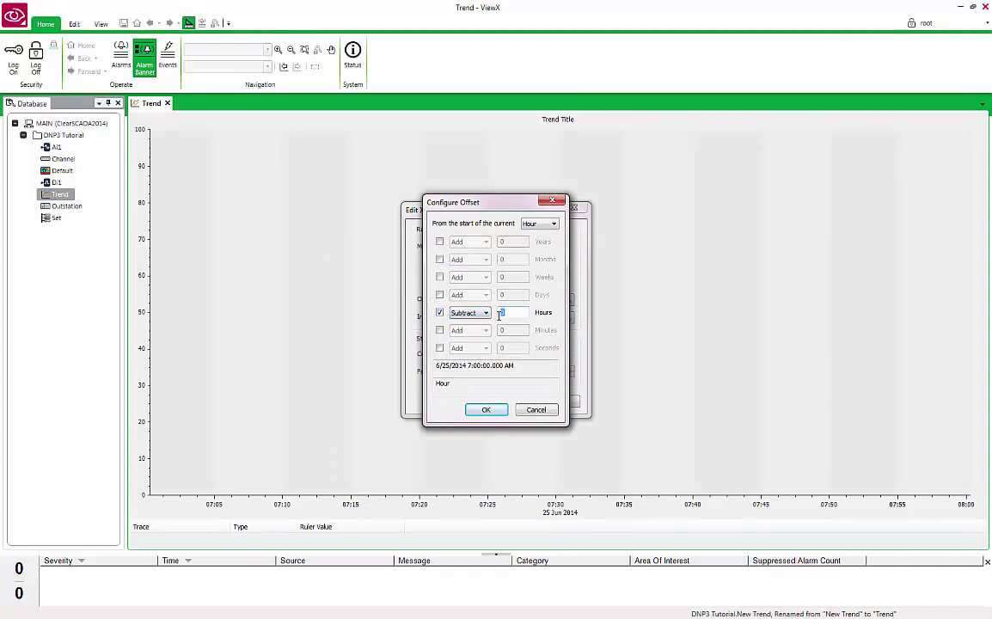
type("1")
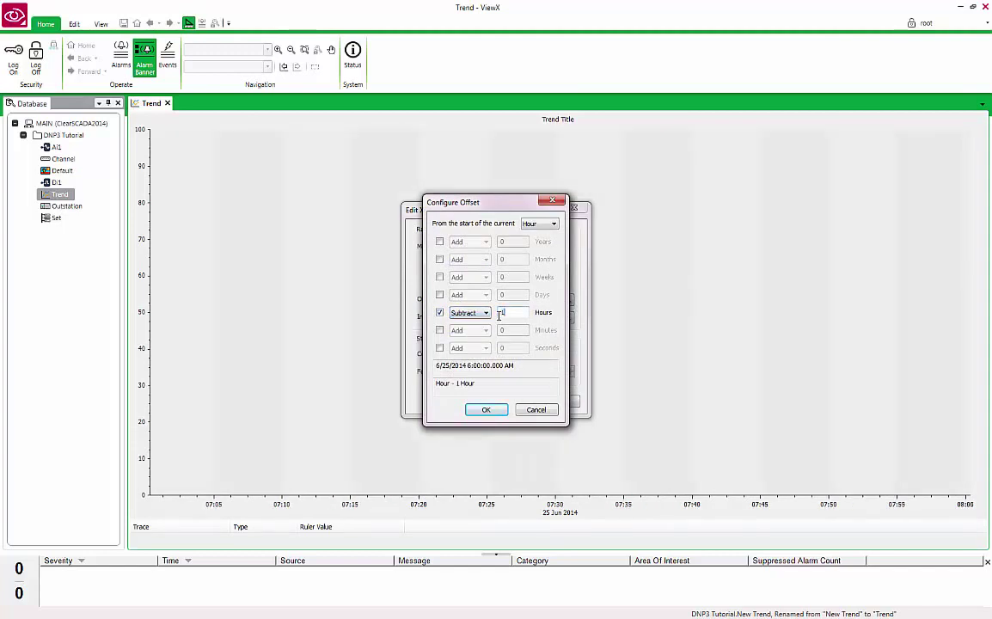
left_click(489, 410)
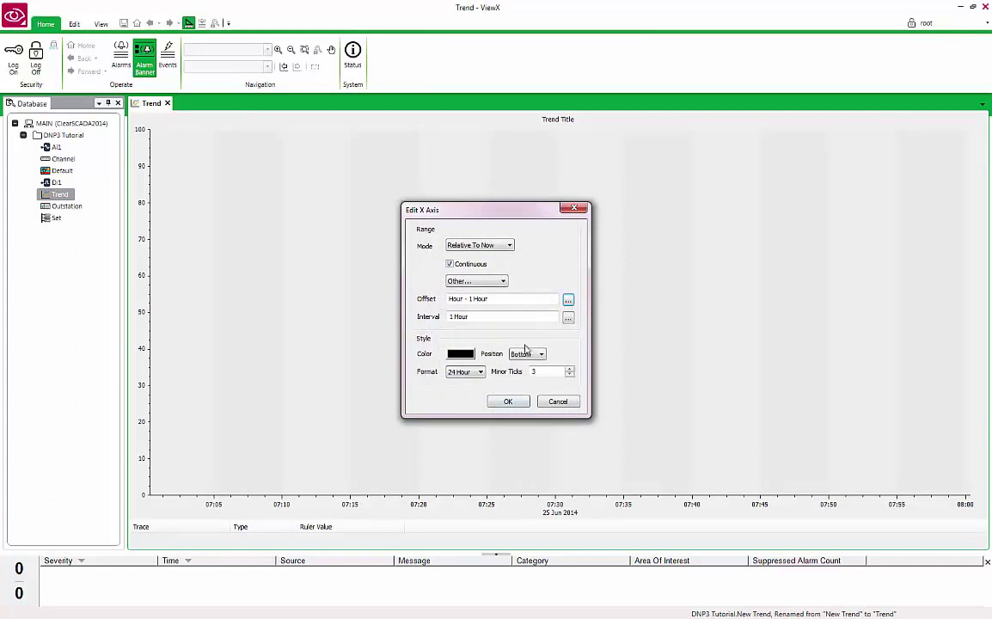
double_click(449, 316)
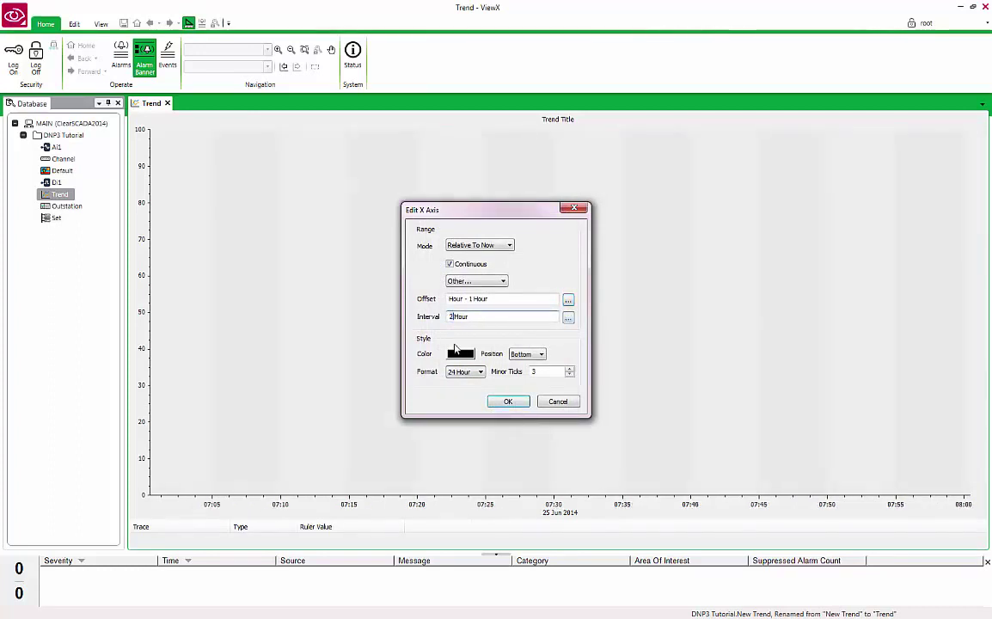
left_click(508, 403)
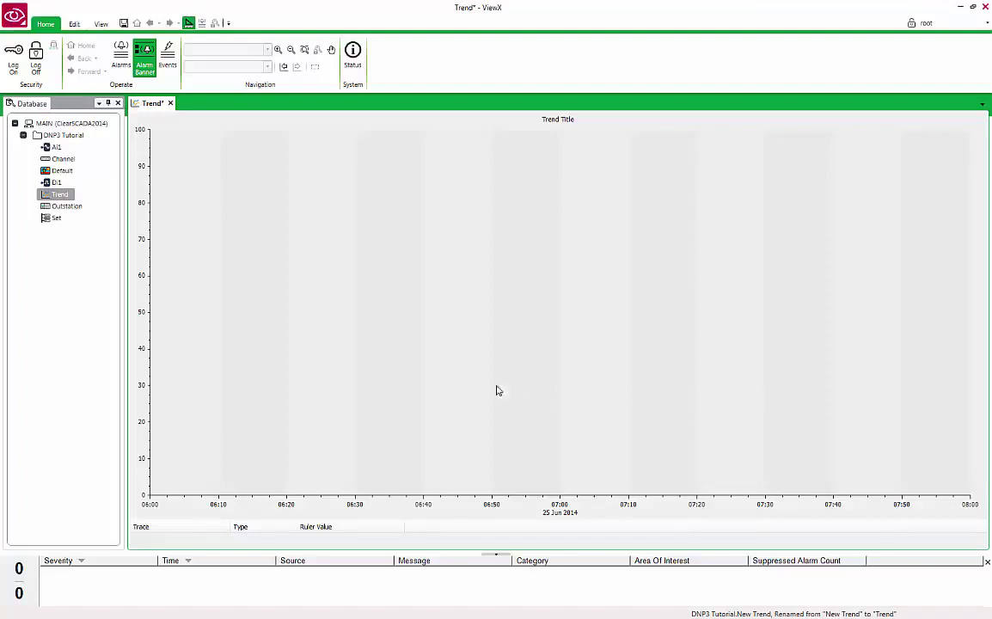
- Add AI1 and DI1 to the chart as raw historic traces and zoom the time axis
left_click_drag(47, 148, 301, 186)
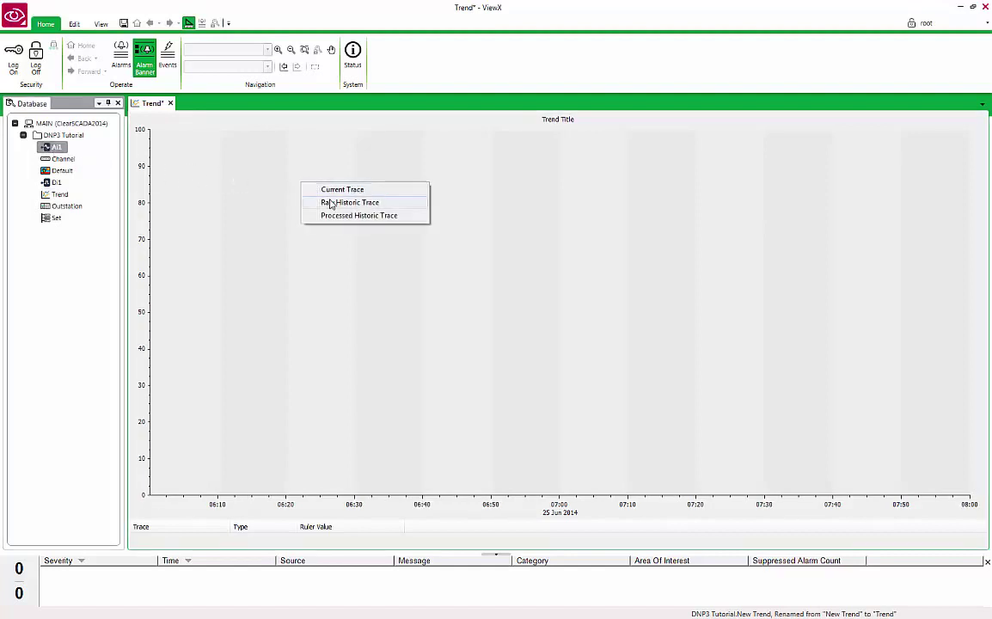
left_click(332, 203)
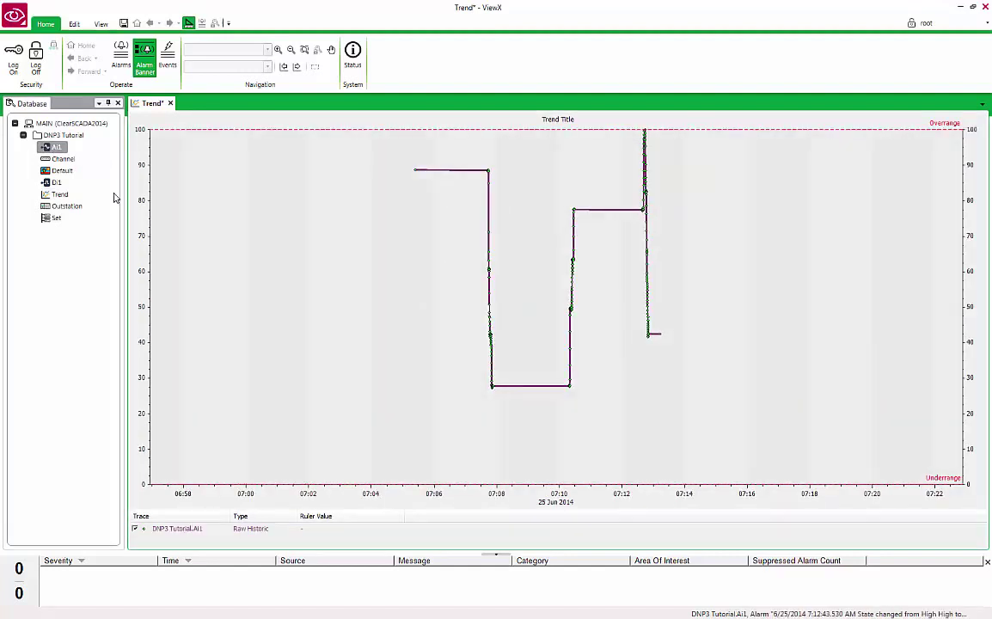
mouse_move(54, 182)
left_mouse_down()
mouse_move(168, 222)
mouse_move(297, 247)
left_mouse_up()
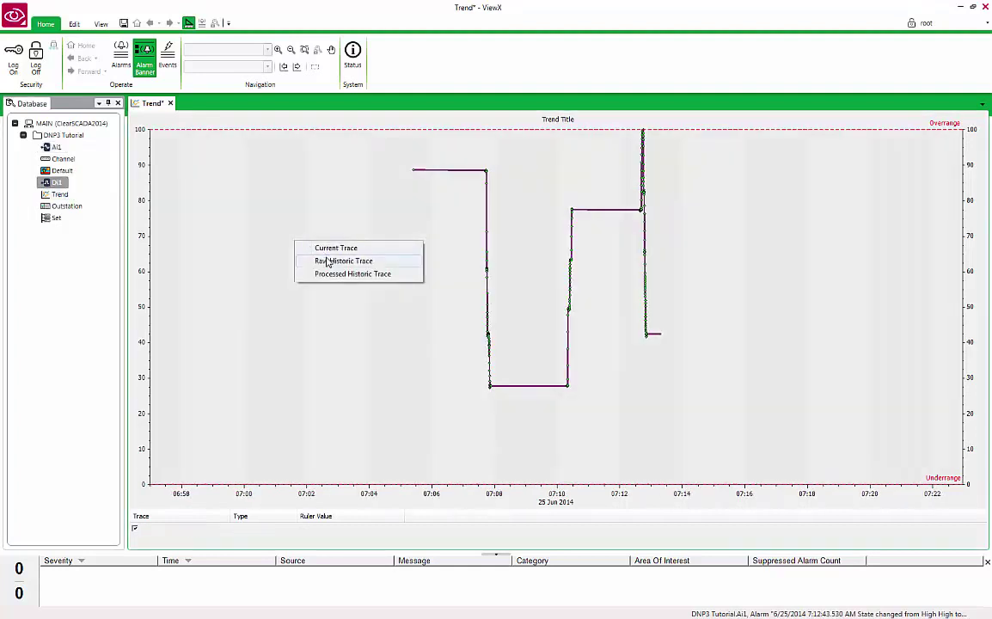
left_click(328, 261)
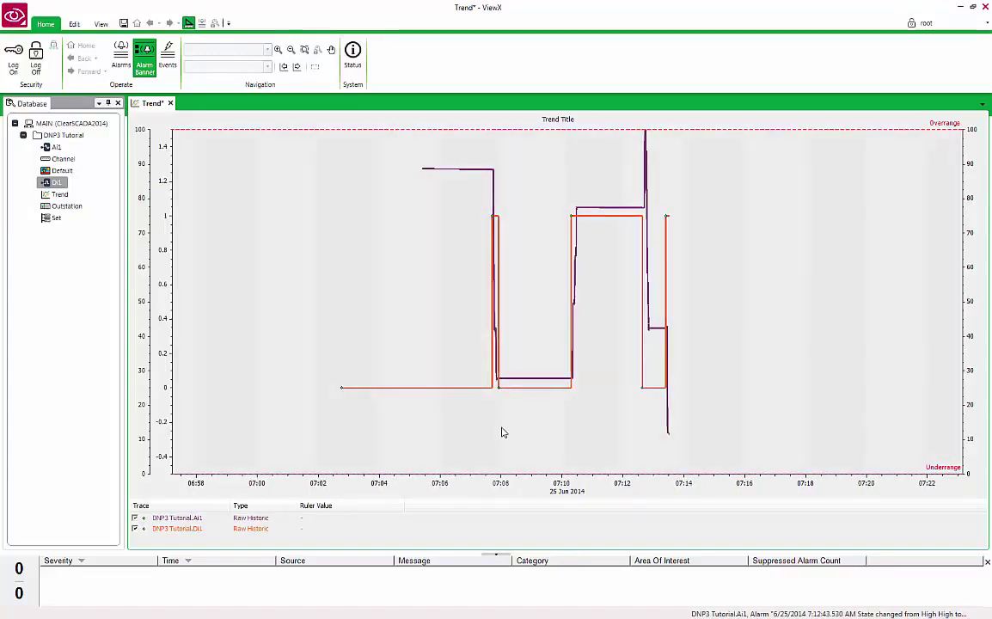
scroll(684, 480, "up", 2)
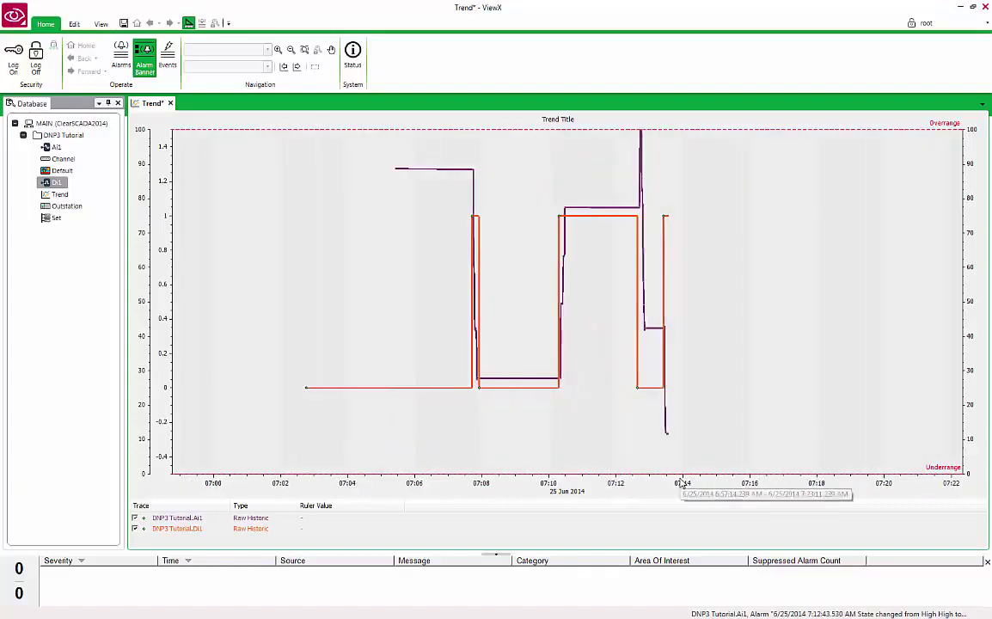
scroll(680, 484, "up", 3)
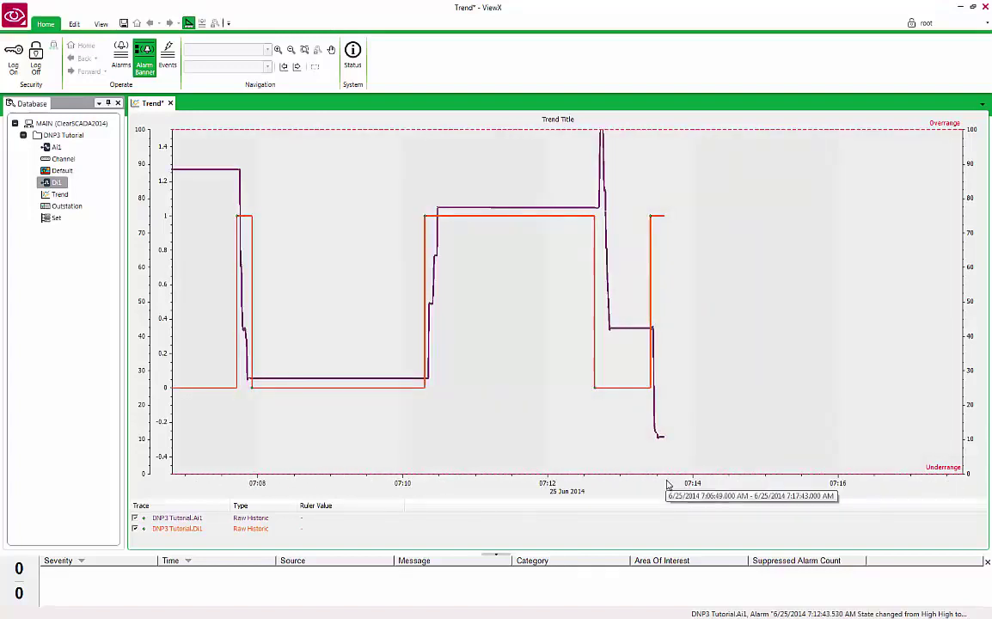
scroll(668, 484, "up", 2)
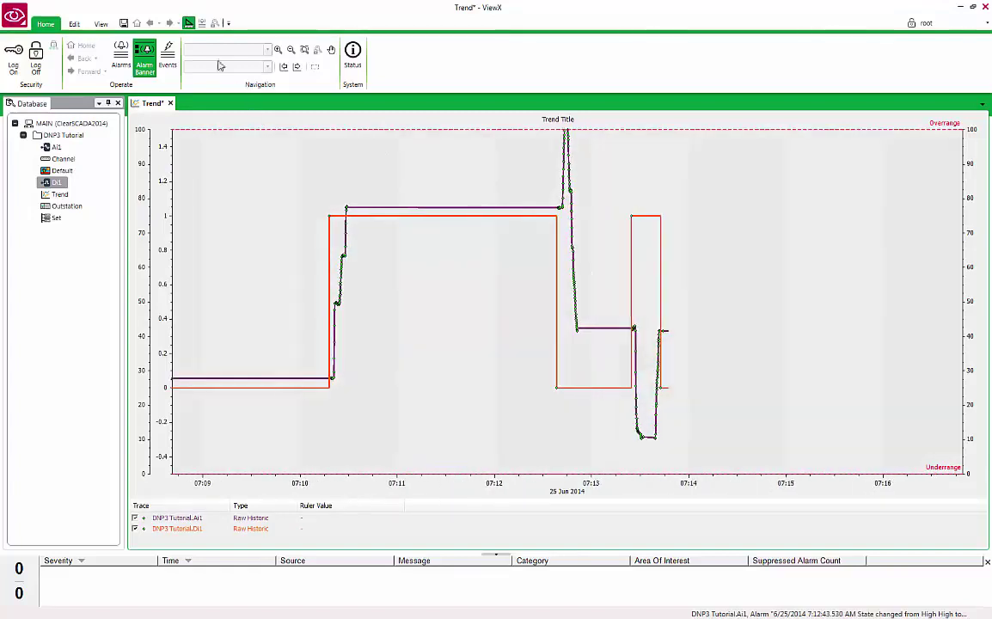
- Save the trend with its AI1 and DI1 raw historic traces
left_click(124, 23)
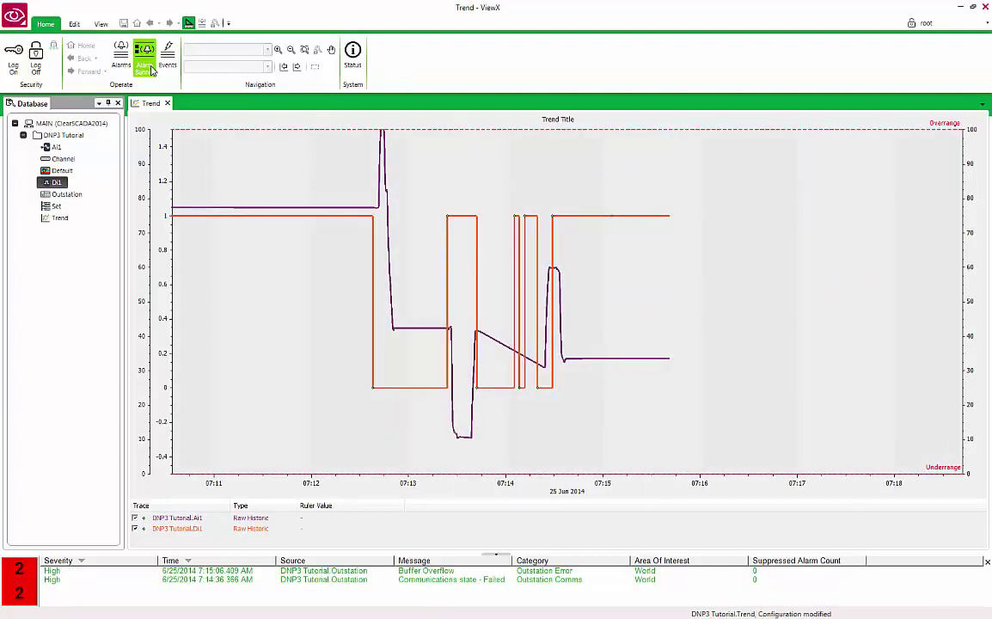
left_click(168, 103)
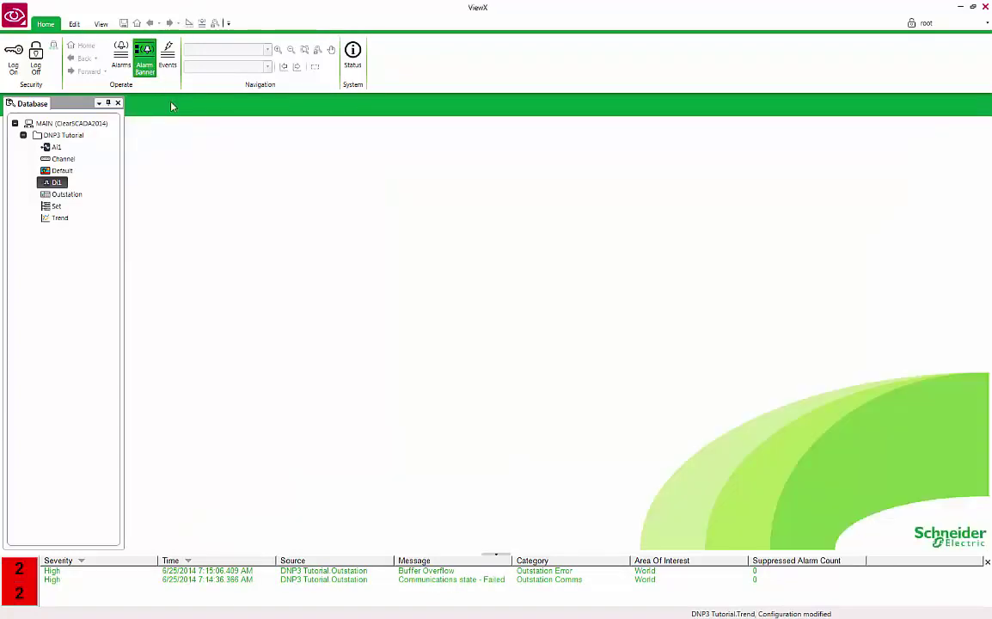